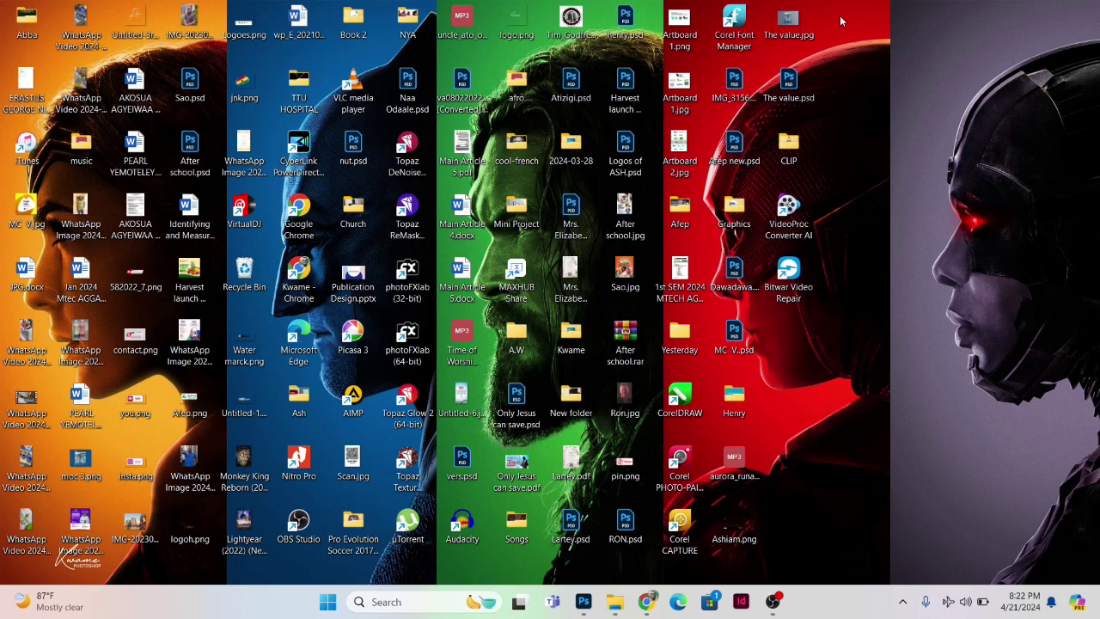
# Step: Place joyful-senior-man-dancing-music-with-headphones.jpg from the Old man folder onto the blank Photoshop canvas at its fitted size
pyautogui.click(579, 612)
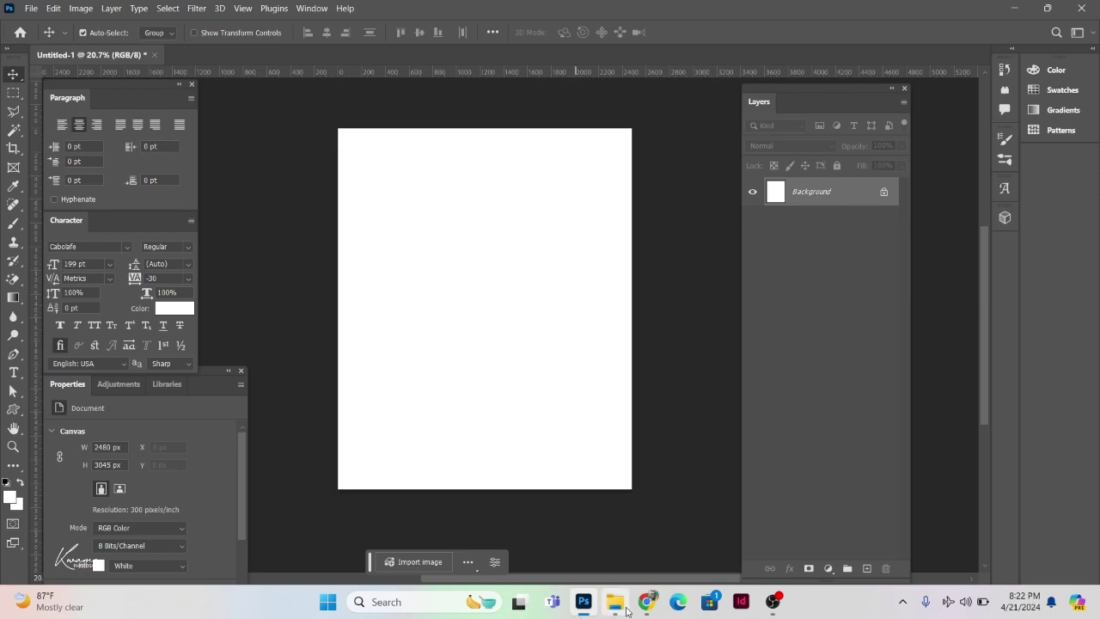
pyautogui.click(614, 602)
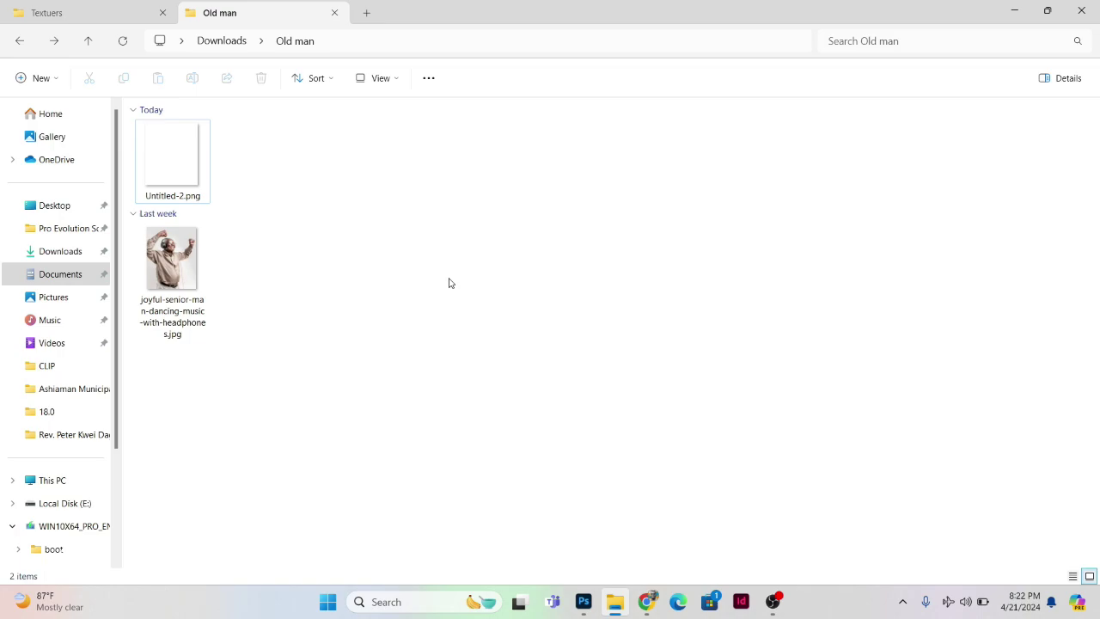
pyautogui.moveTo(172, 257); pyautogui.dragTo(518, 295)
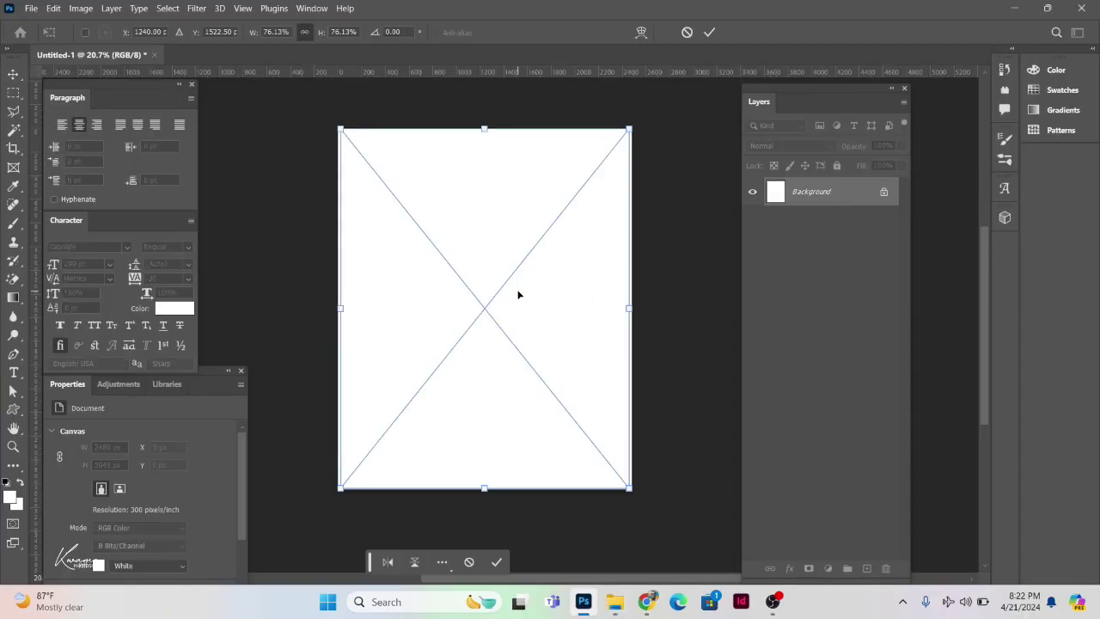
pyautogui.press('Return')
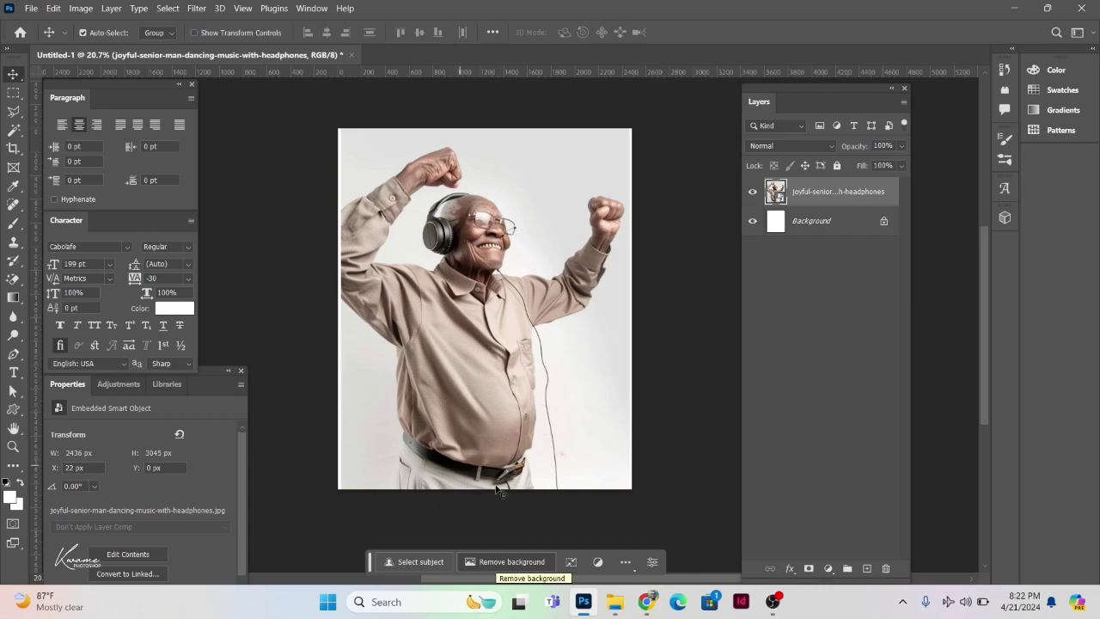
pyautogui.click(176, 8)
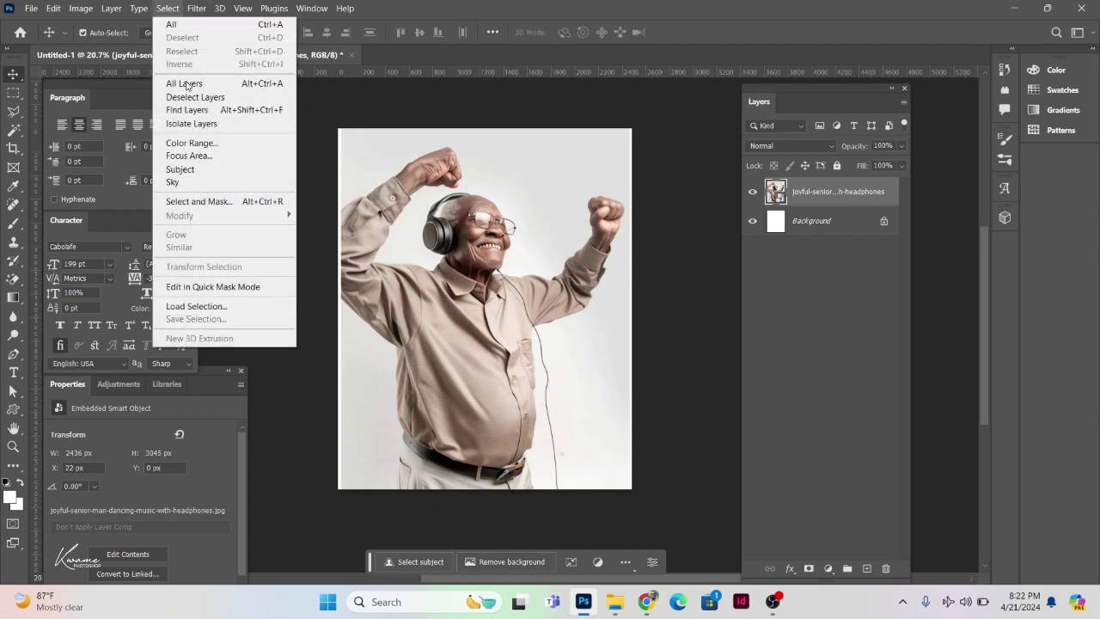
pyautogui.click(186, 175)
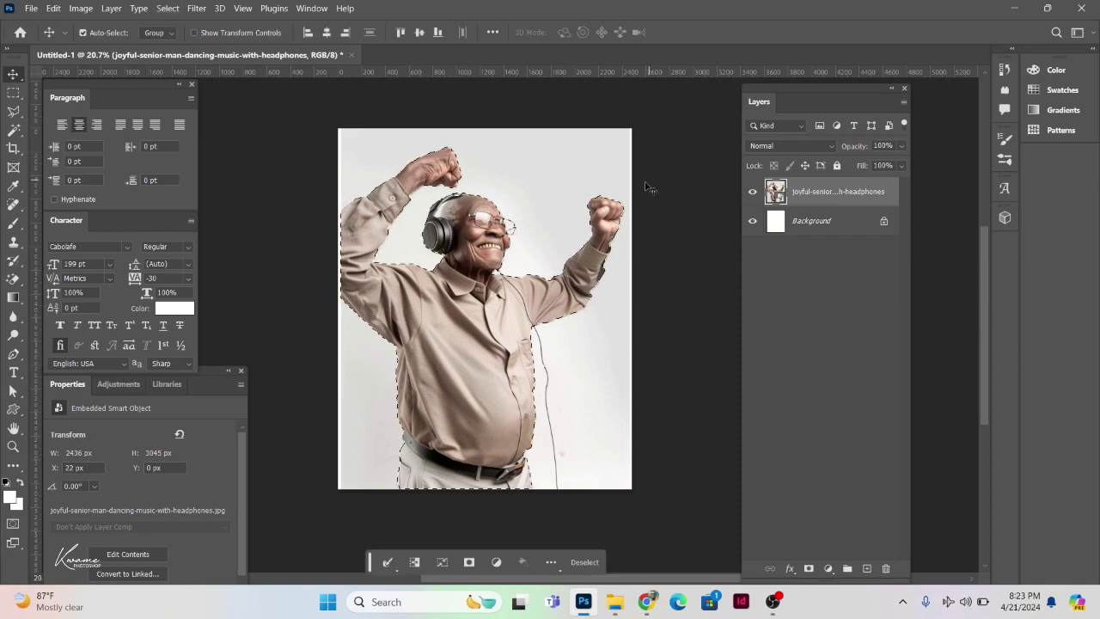
pyautogui.hotkey('ctrl', 'd')
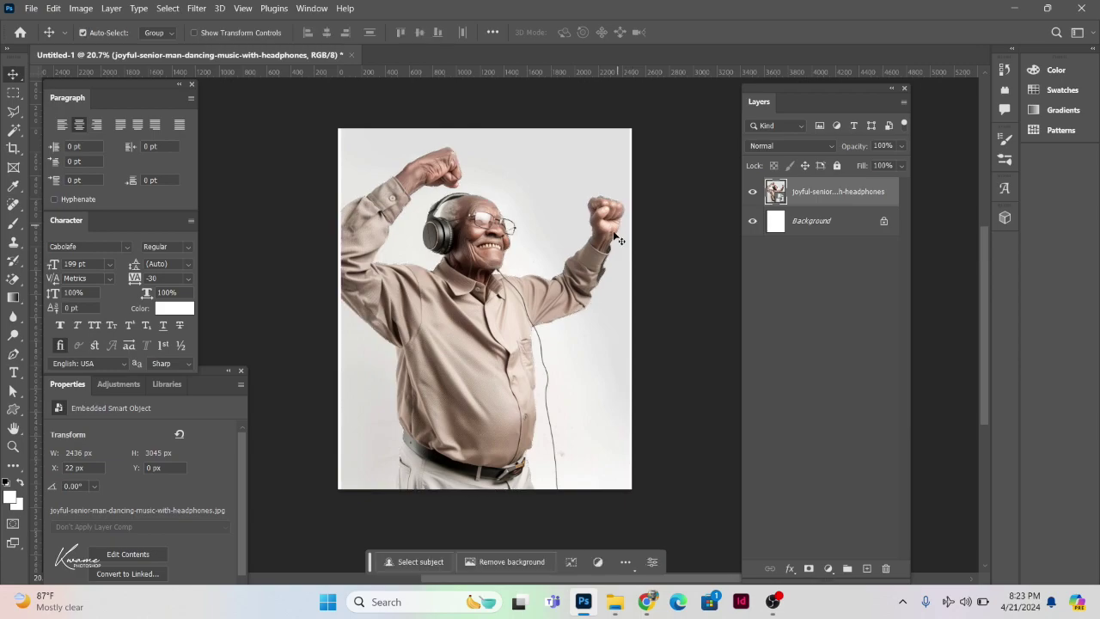
# Step: Remove the background from the man's photo, then hide the white Background layer and nudge the cutout to X 44 px
pyautogui.click(507, 559)
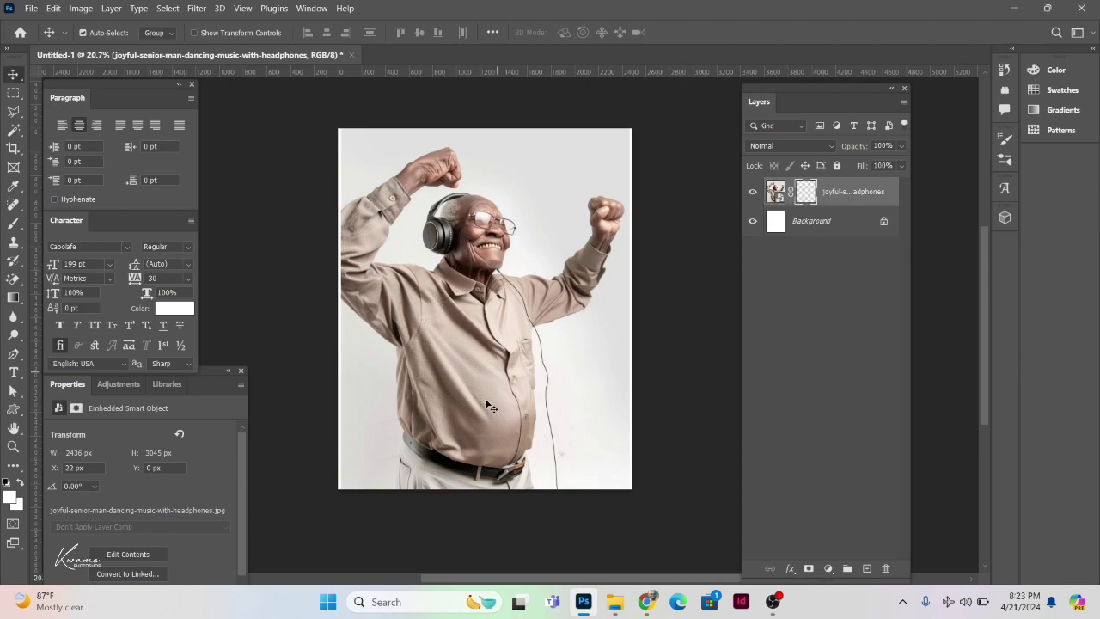
pyautogui.click(753, 222)
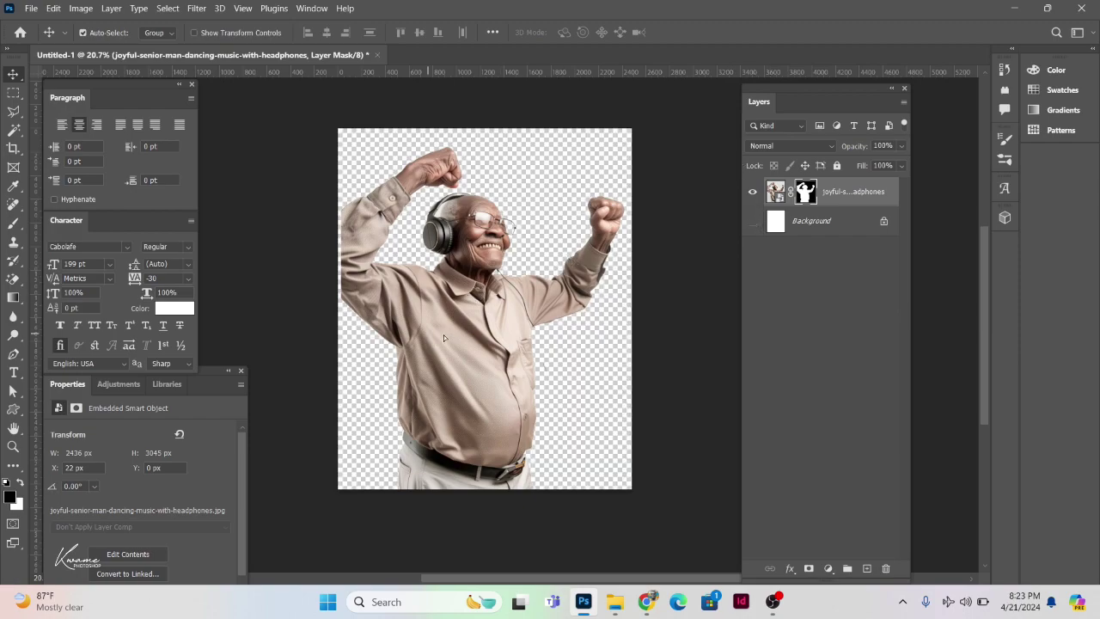
pyautogui.moveTo(433, 340); pyautogui.dragTo(473, 337)
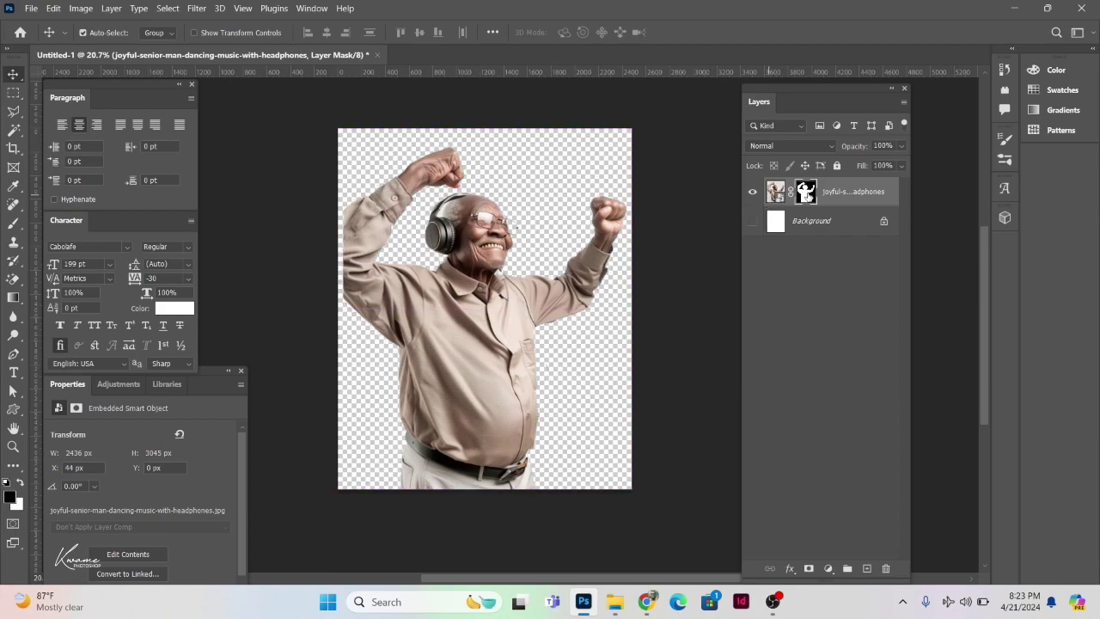
# Step: Rasterize the man's layer and apply its layer mask, shifting the cutout about 43 px to the right
pyautogui.rightClick(840, 196)
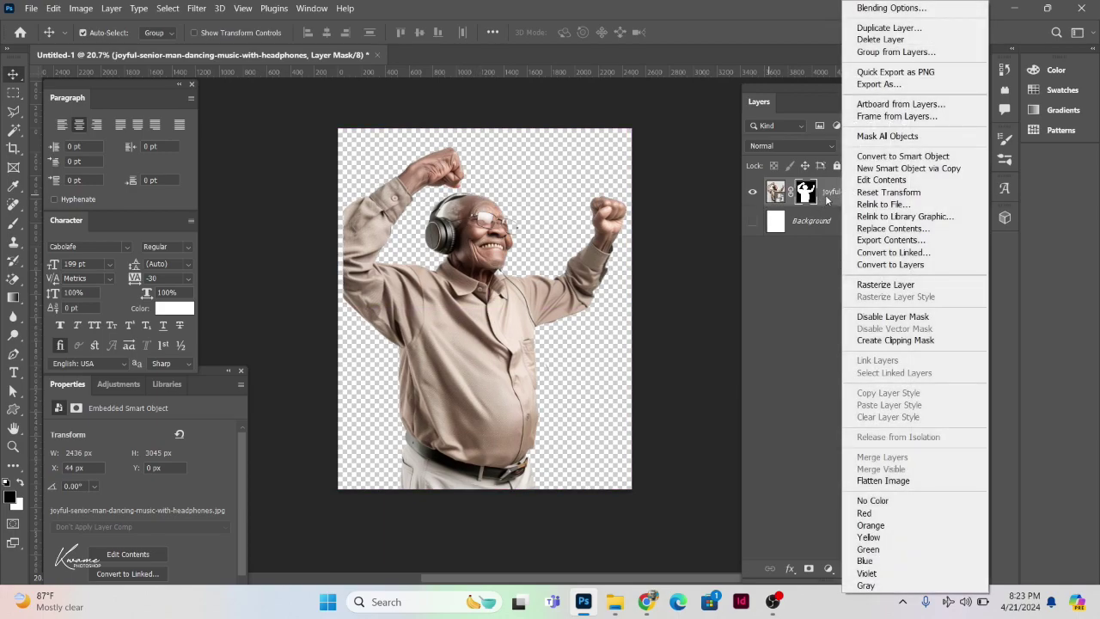
pyautogui.click(908, 285)
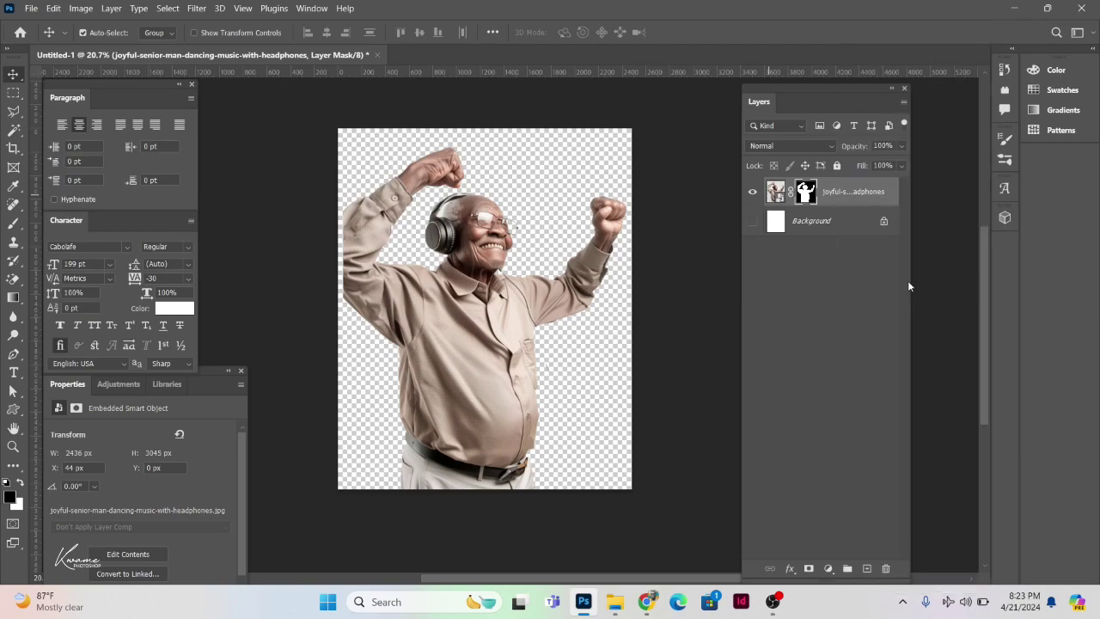
pyautogui.rightClick(807, 198)
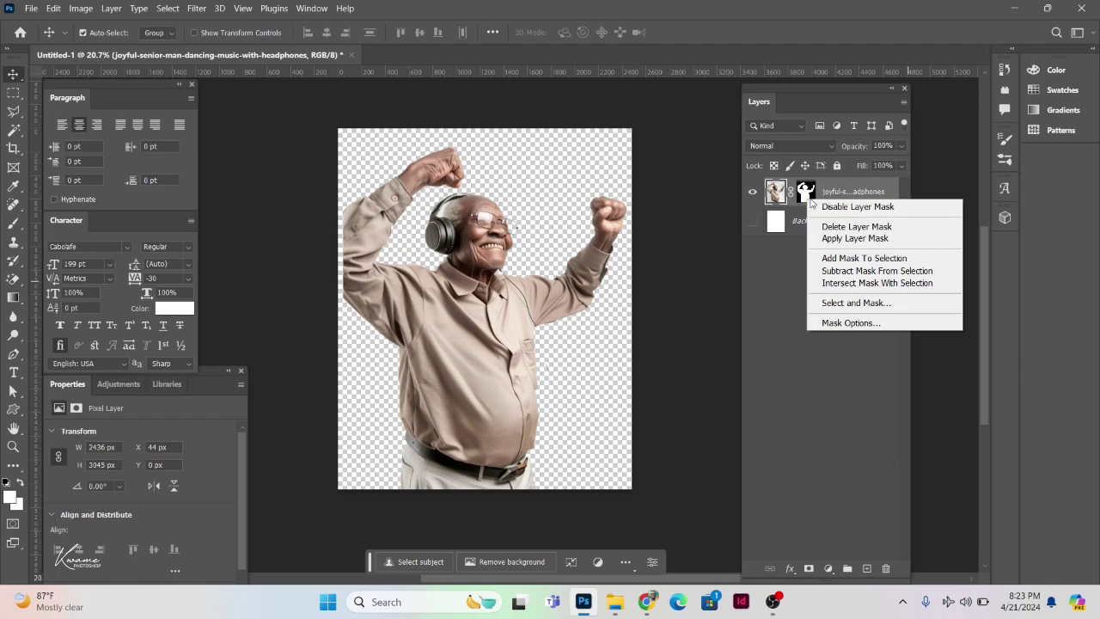
pyautogui.click(840, 240)
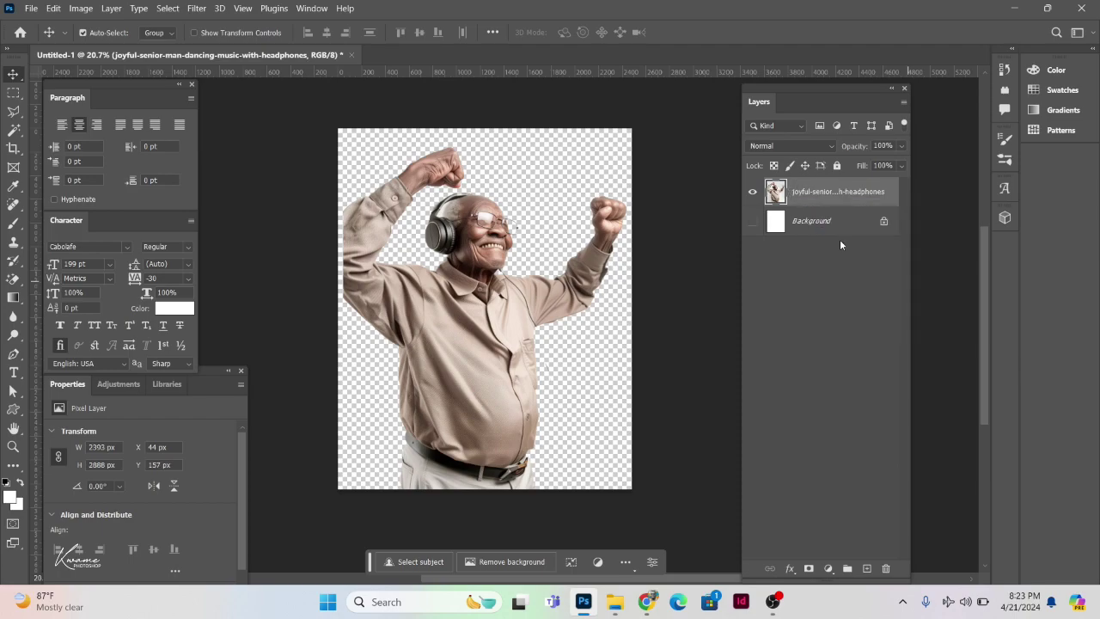
pyautogui.moveTo(525, 295); pyautogui.dragTo(532, 296)
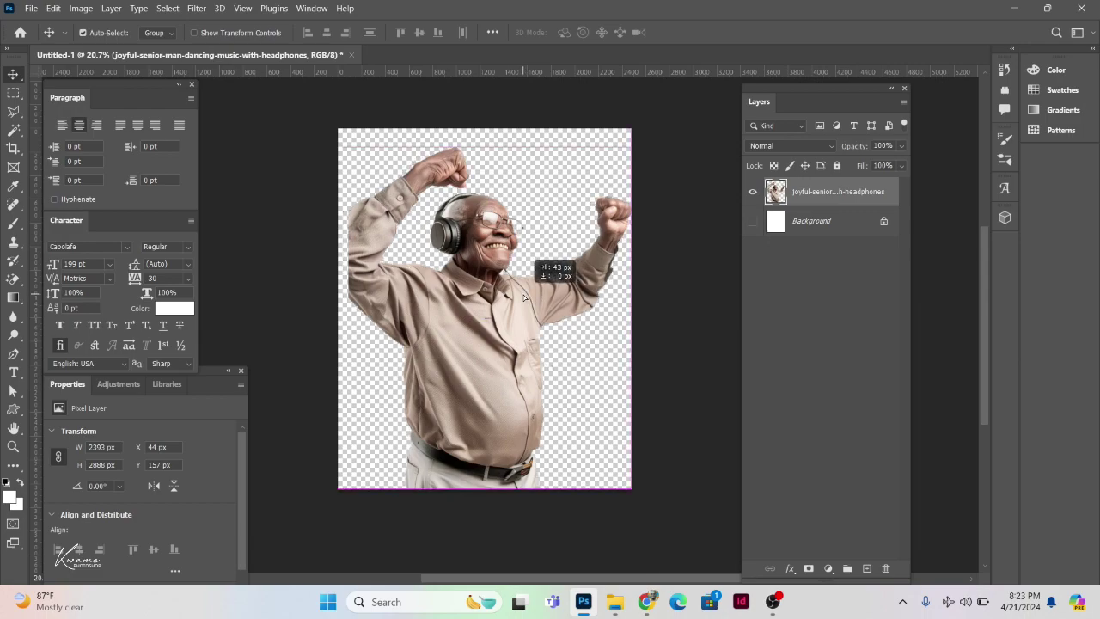
# Step: Start the Camera Raw Filter on the man's layer and set Texture to +100 and Clarity to +35
pyautogui.click(194, 9)
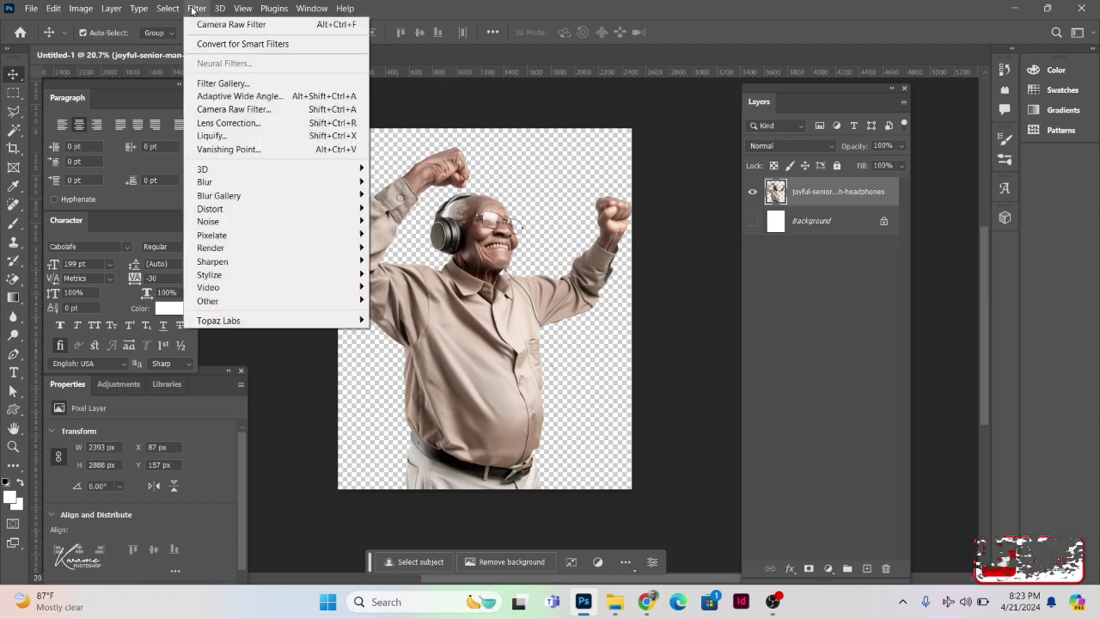
pyautogui.click(212, 110)
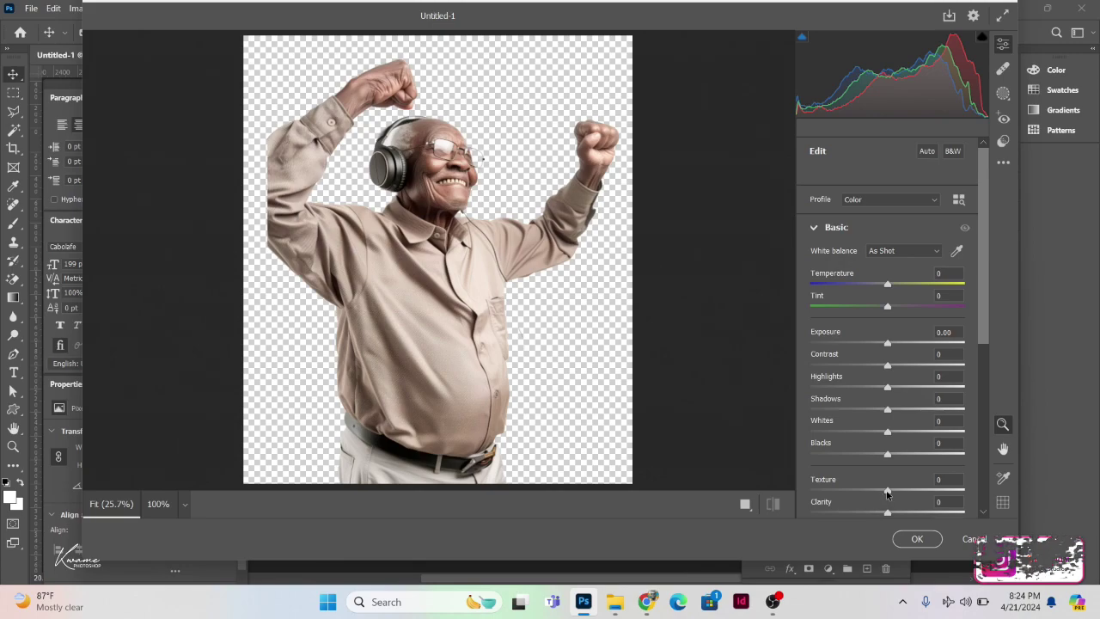
pyautogui.moveTo(887, 495); pyautogui.dragTo(999, 486)
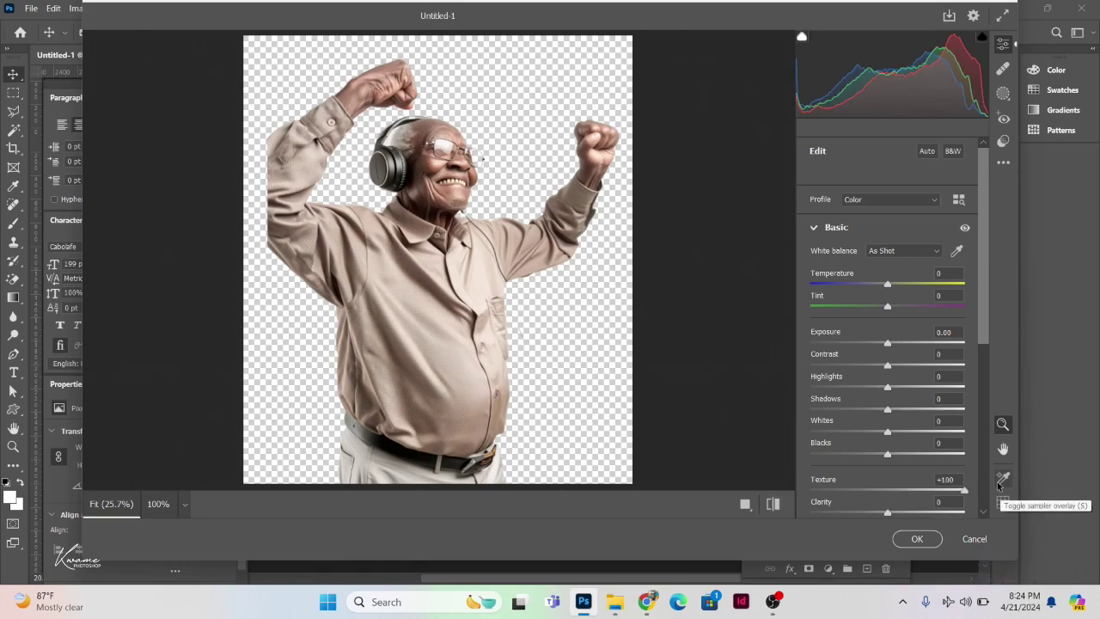
pyautogui.click(471, 155)
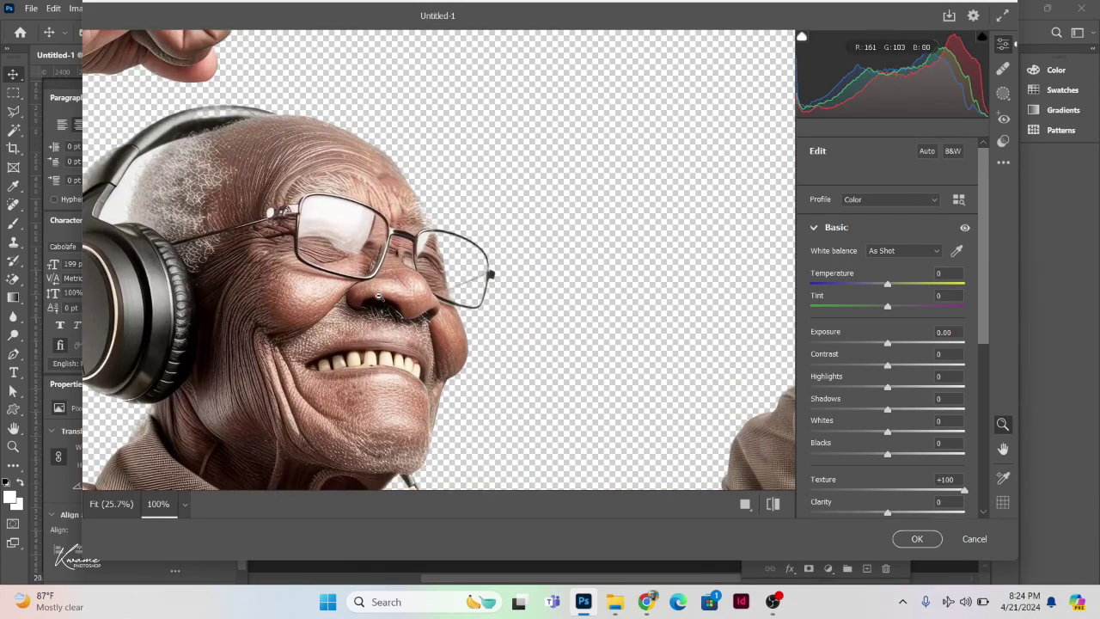
pyautogui.moveTo(437, 196); pyautogui.dragTo(389, 345)
pyautogui.scroll(-2, 389, 345)
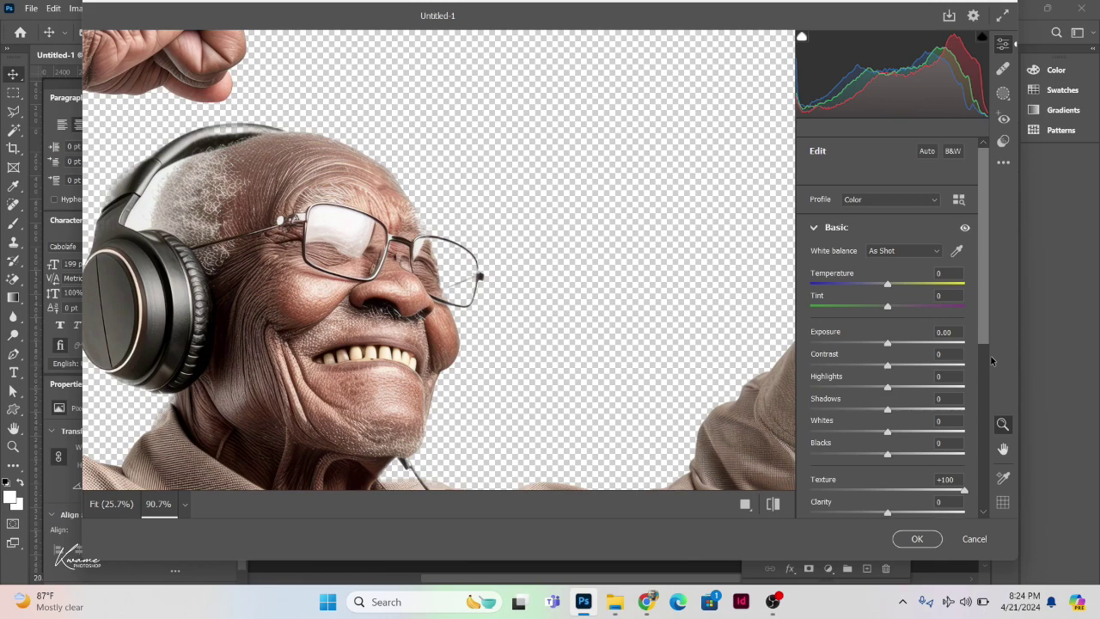
pyautogui.moveTo(982, 337); pyautogui.dragTo(986, 401)
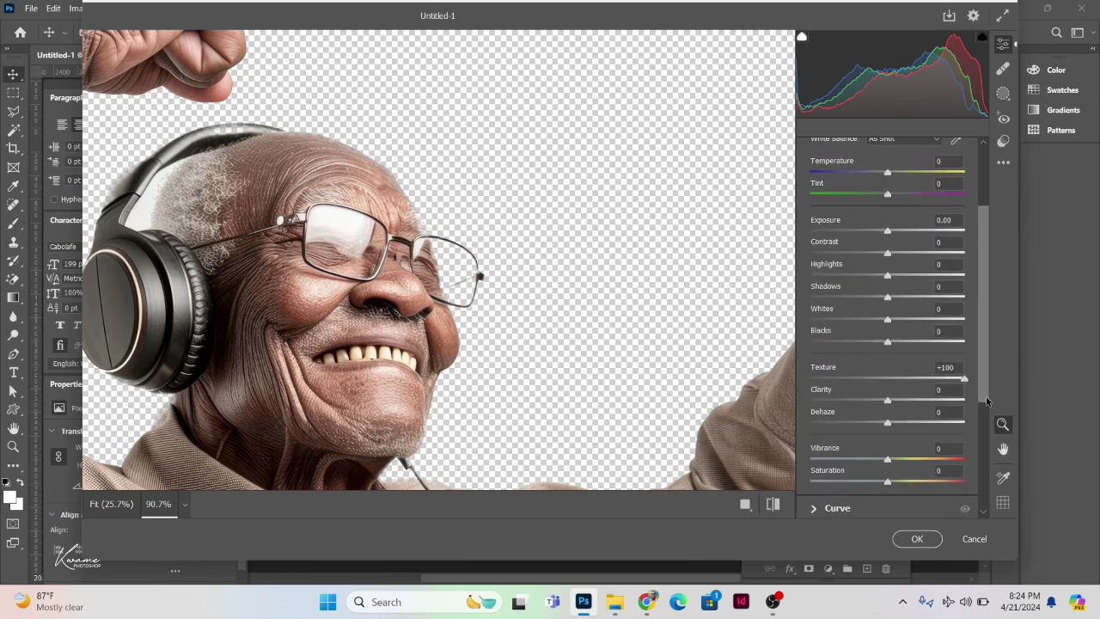
pyautogui.click(889, 400)
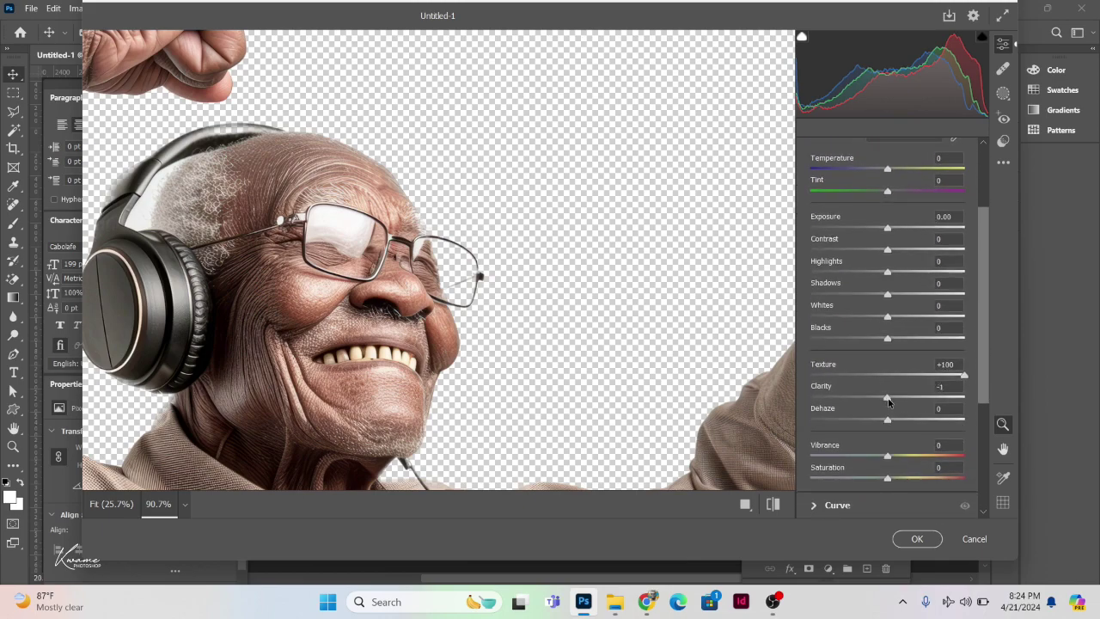
pyautogui.moveTo(888, 400); pyautogui.dragTo(915, 401)
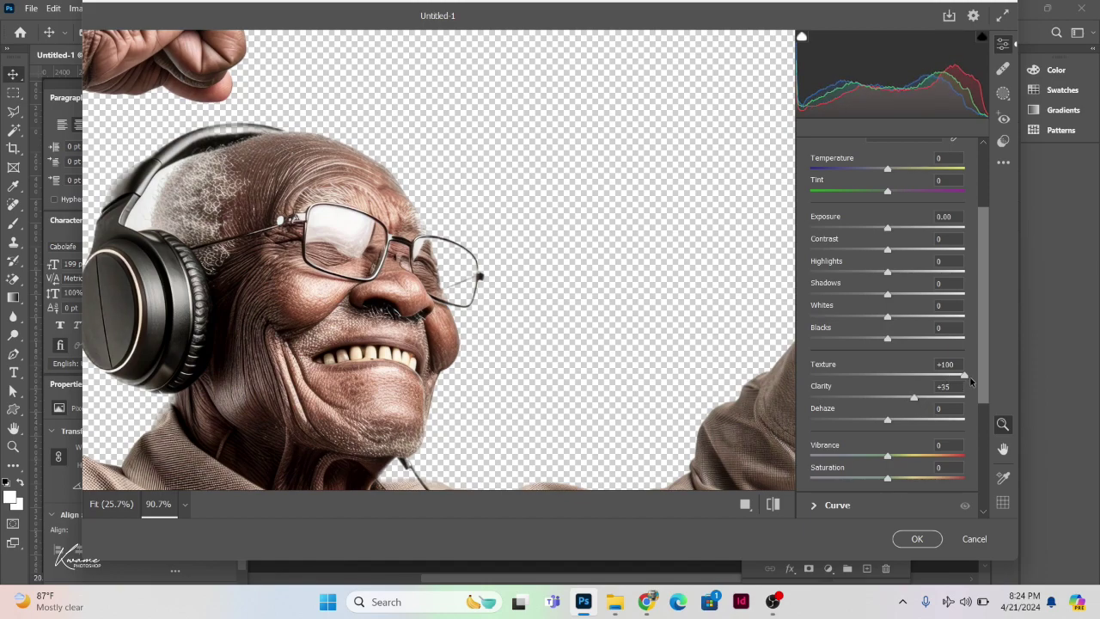
# Step: Set the Detail values to Sharpening 108 and Noise Reduction 12, and apply the Camera Raw Filter
pyautogui.moveTo(984, 380); pyautogui.dragTo(993, 459)
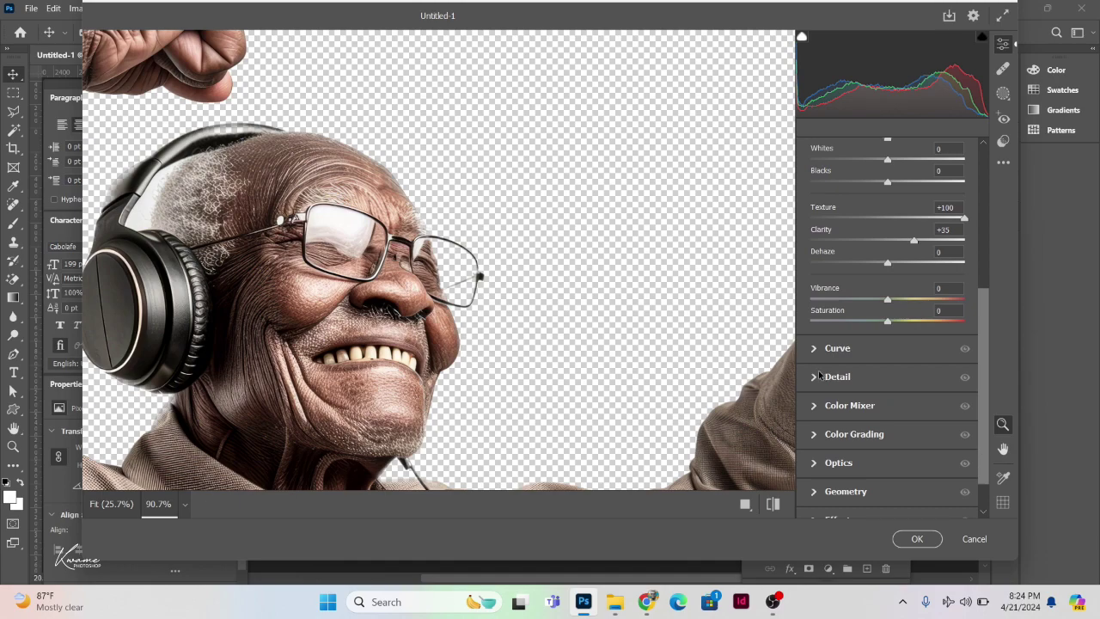
pyautogui.click(814, 377)
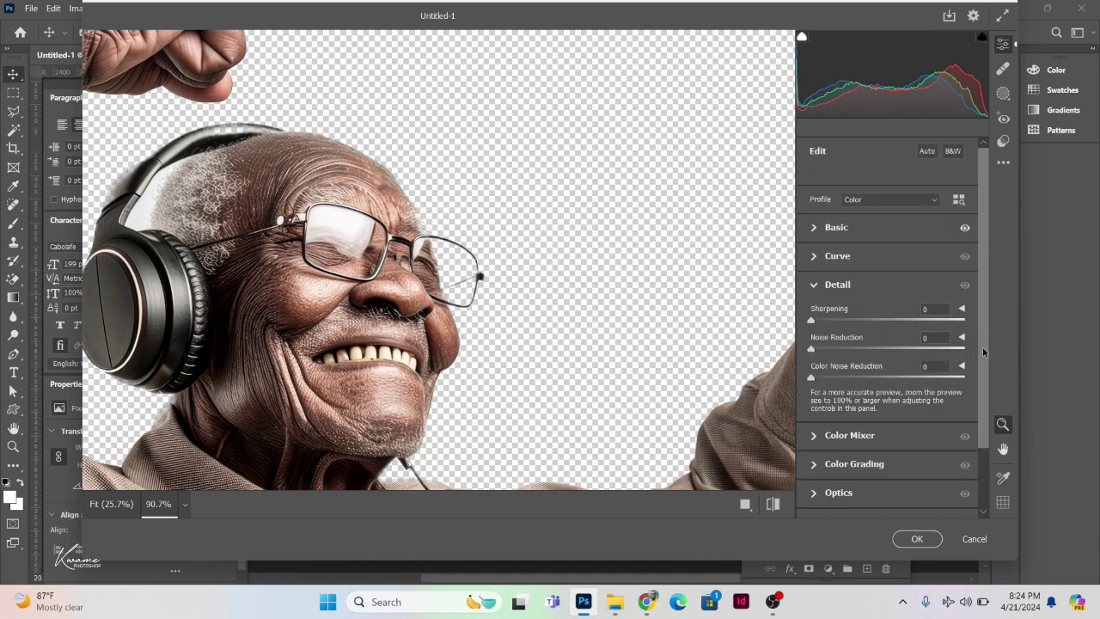
pyautogui.scroll(-1, 982, 347)
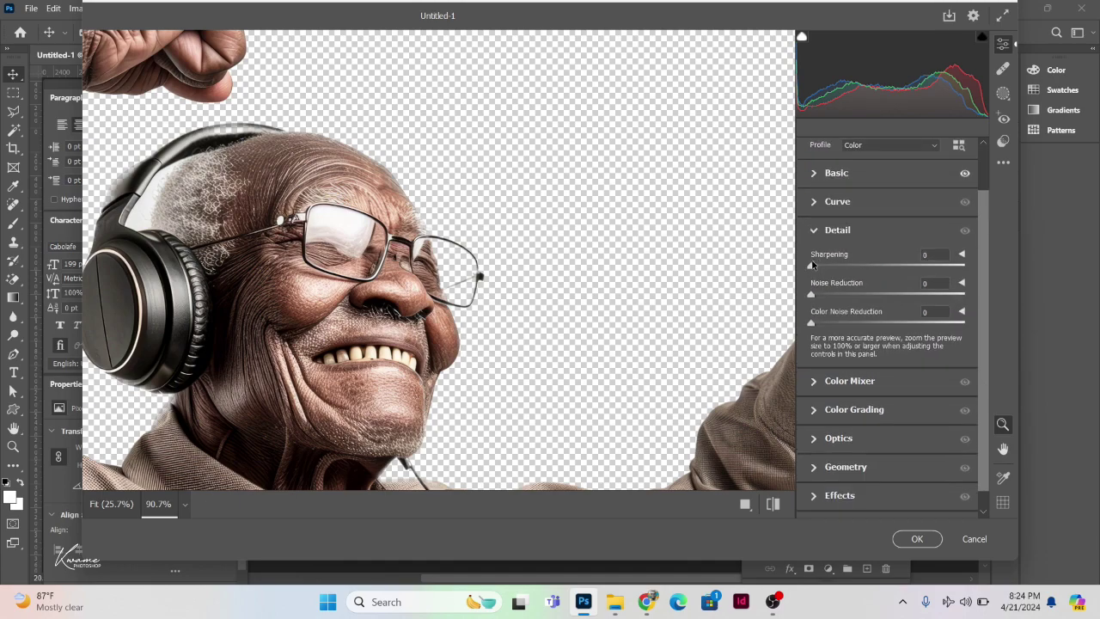
pyautogui.moveTo(813, 265); pyautogui.dragTo(922, 269)
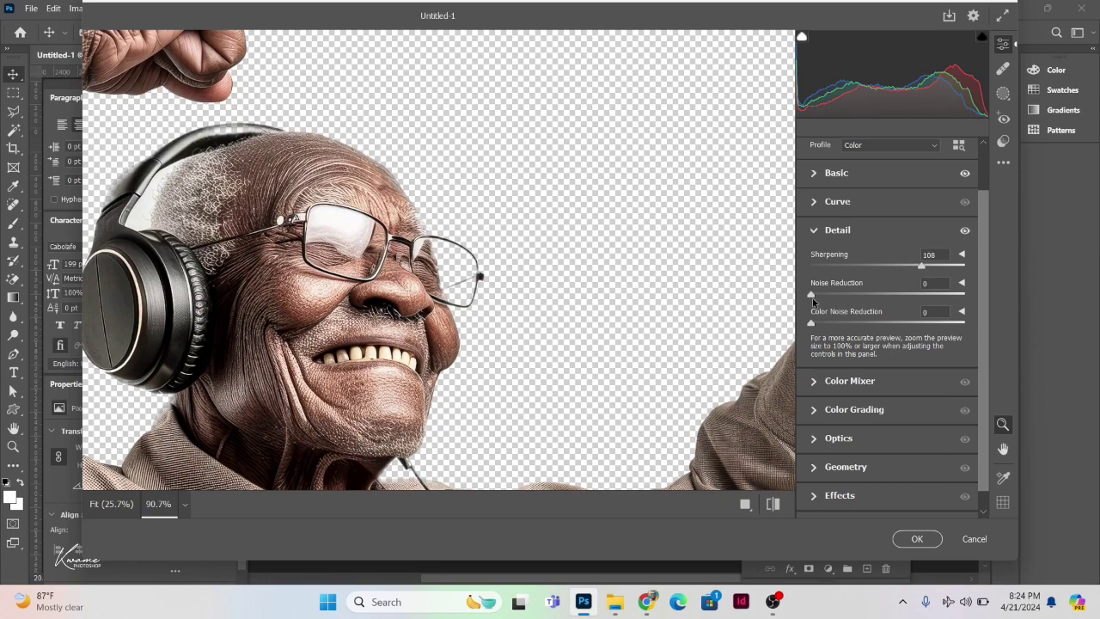
pyautogui.moveTo(811, 296); pyautogui.dragTo(828, 296)
pyautogui.click(579, 454)
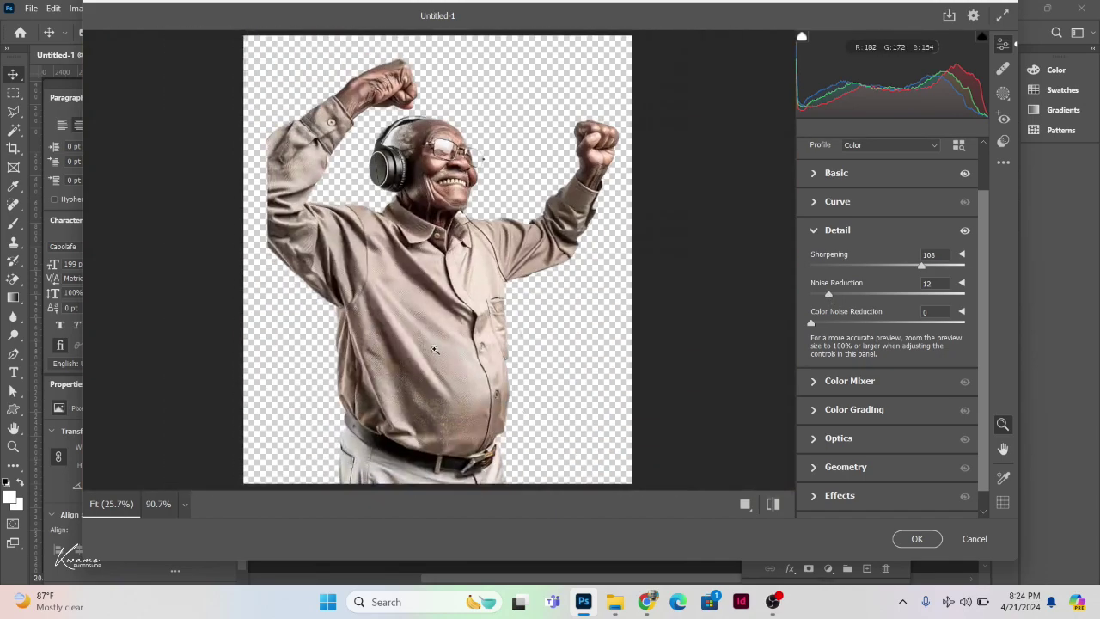
pyautogui.click(917, 539)
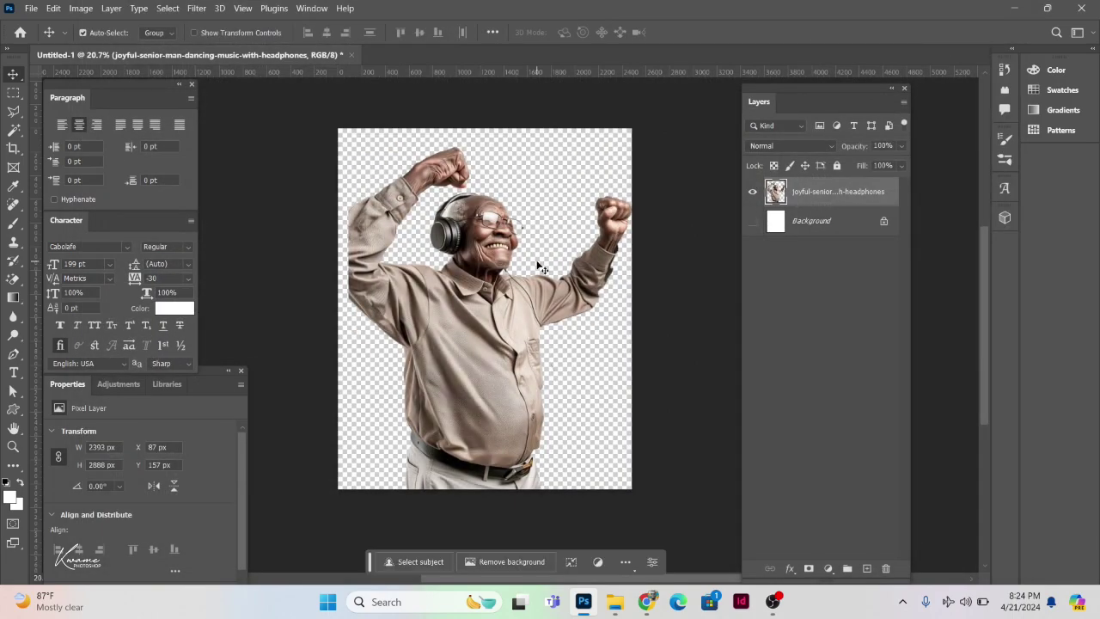
# Step: Move the man against the canvas's left edge at X 0 px and show the white Background layer
pyautogui.moveTo(488, 295); pyautogui.dragTo(473, 302)
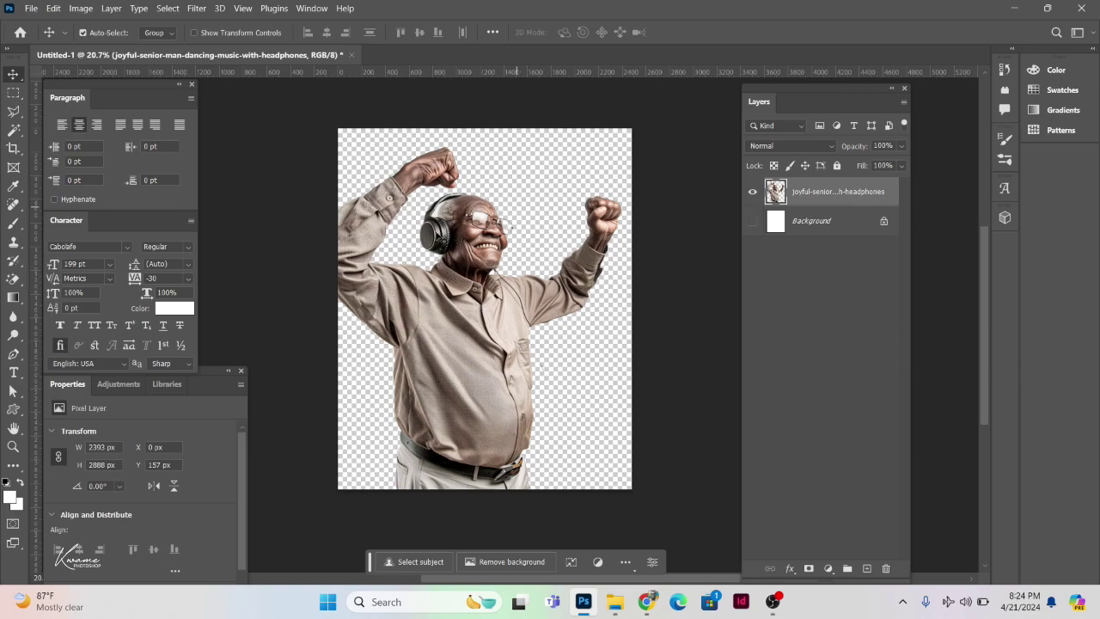
pyautogui.click(753, 224)
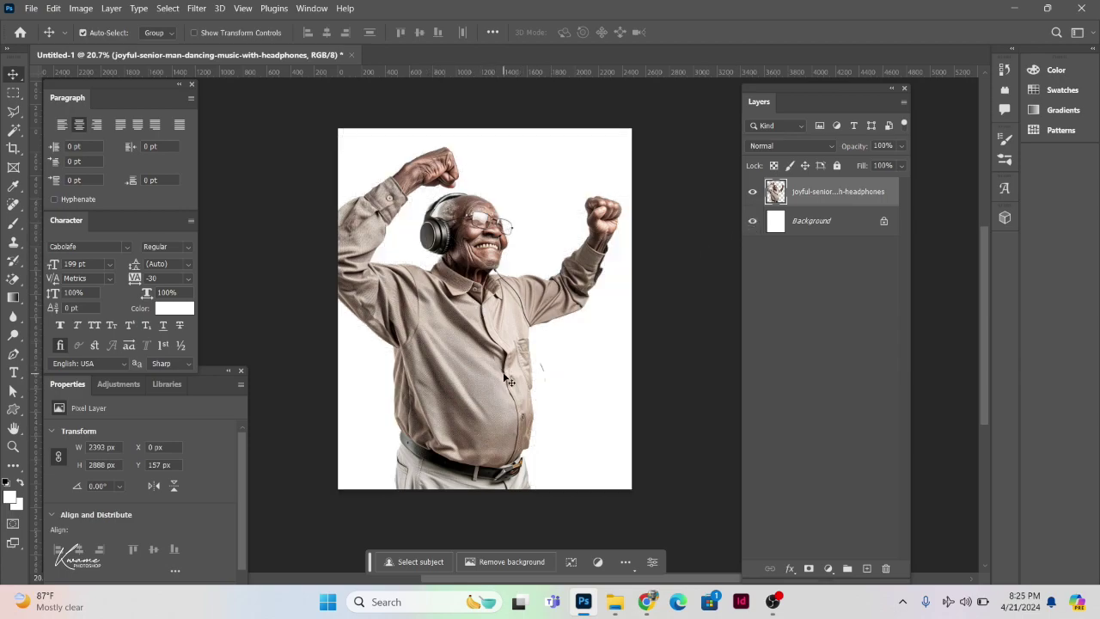
# Step: Add a Gradient Fill layer above the Background layer using the blue preset at the end of the list, with Radial style
pyautogui.click(792, 230)
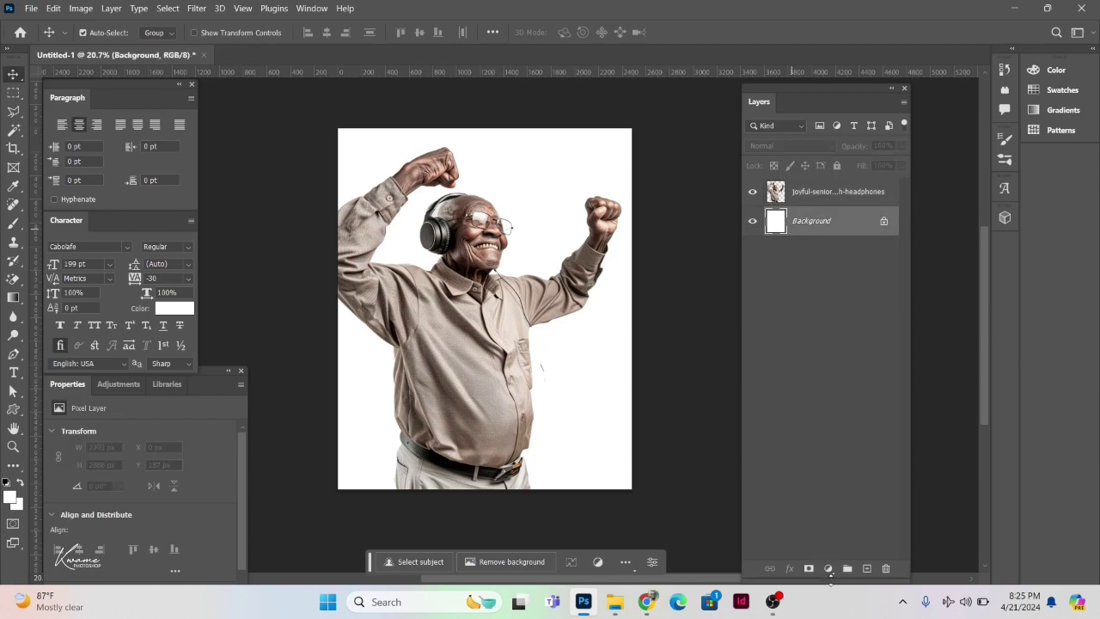
pyautogui.click(828, 568)
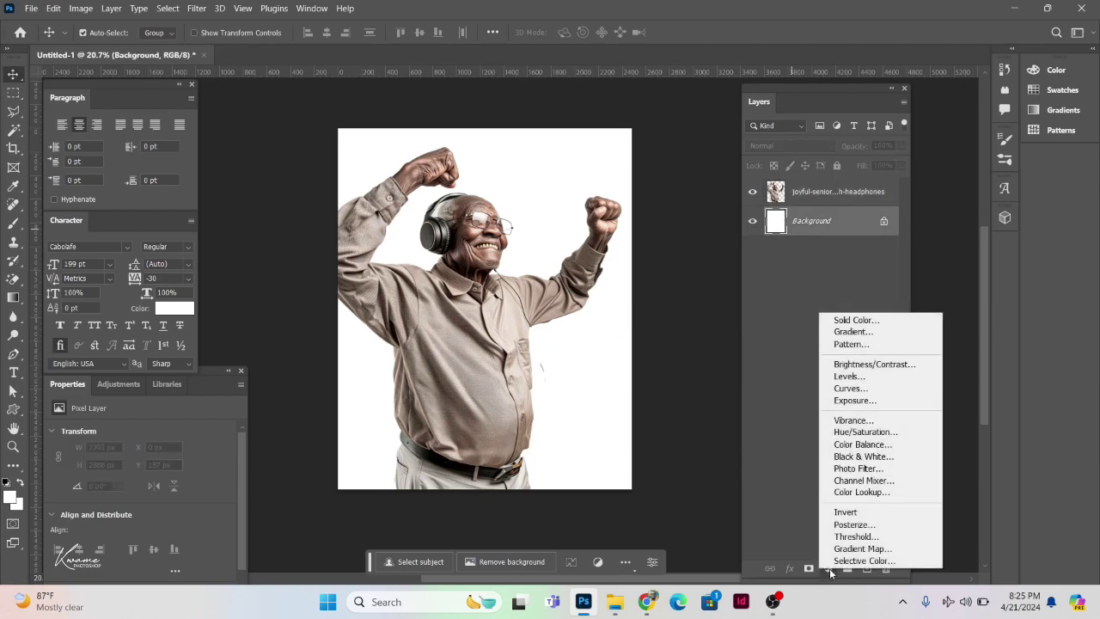
pyautogui.click(843, 333)
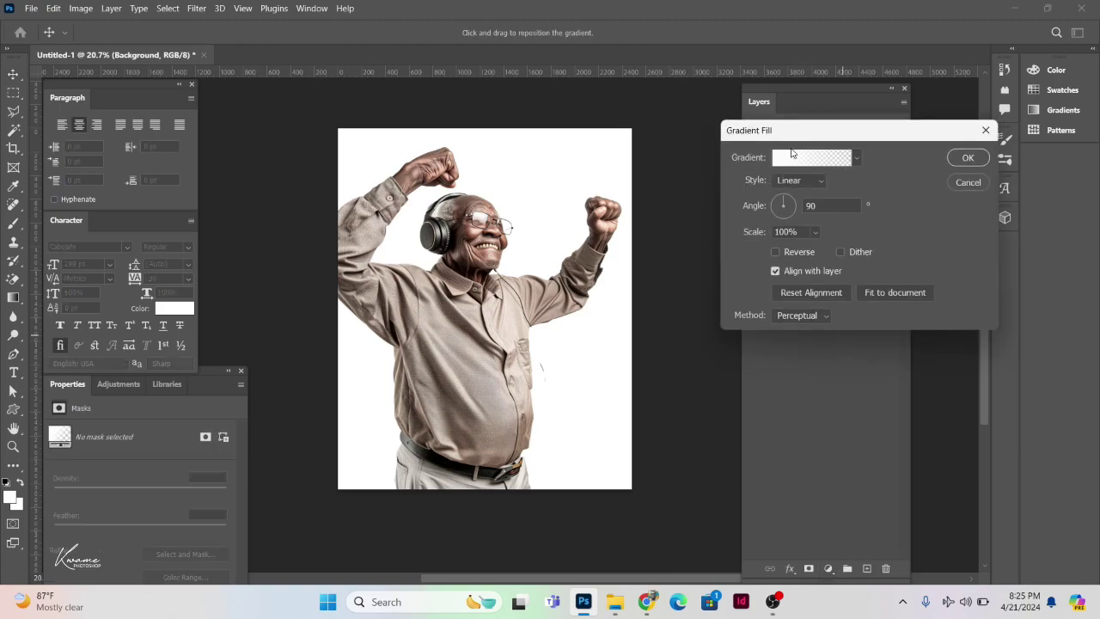
pyautogui.click(792, 154)
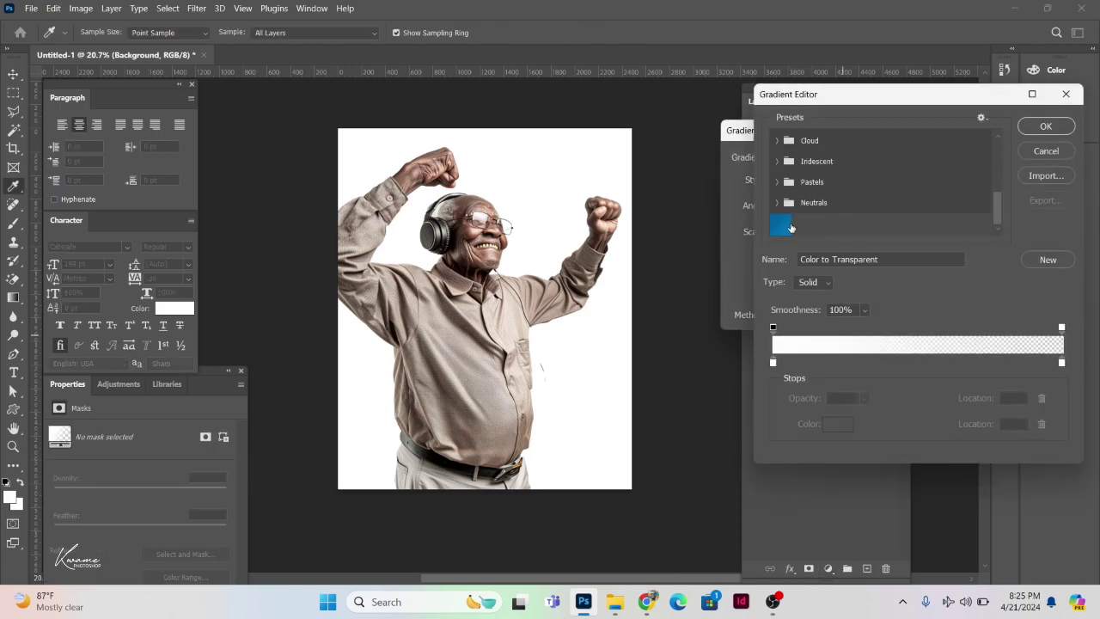
pyautogui.click(787, 224)
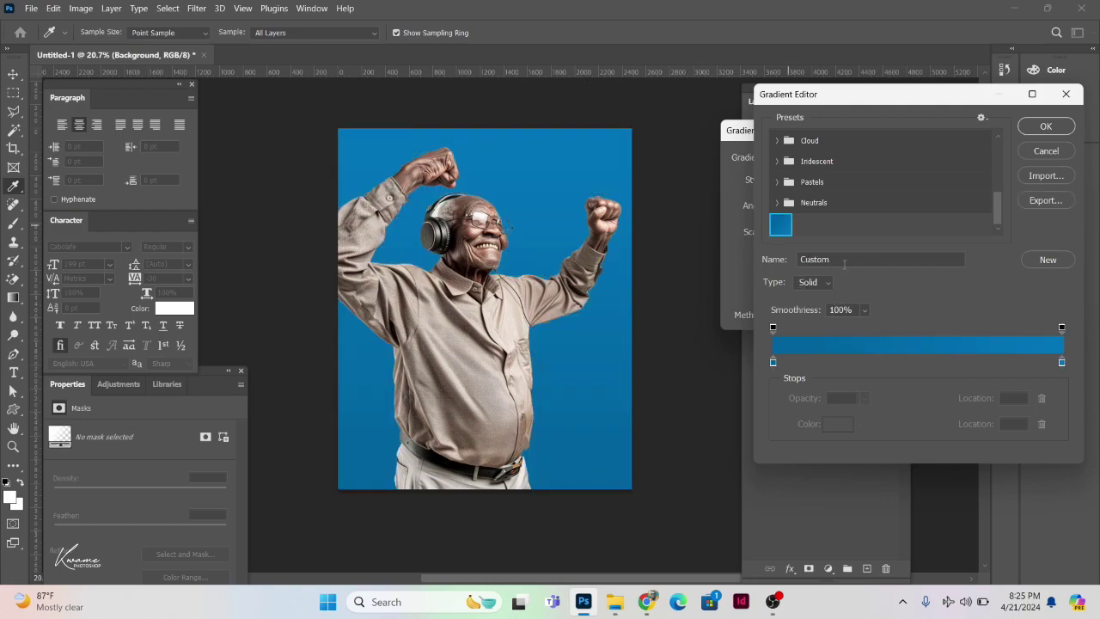
pyautogui.press('Return')
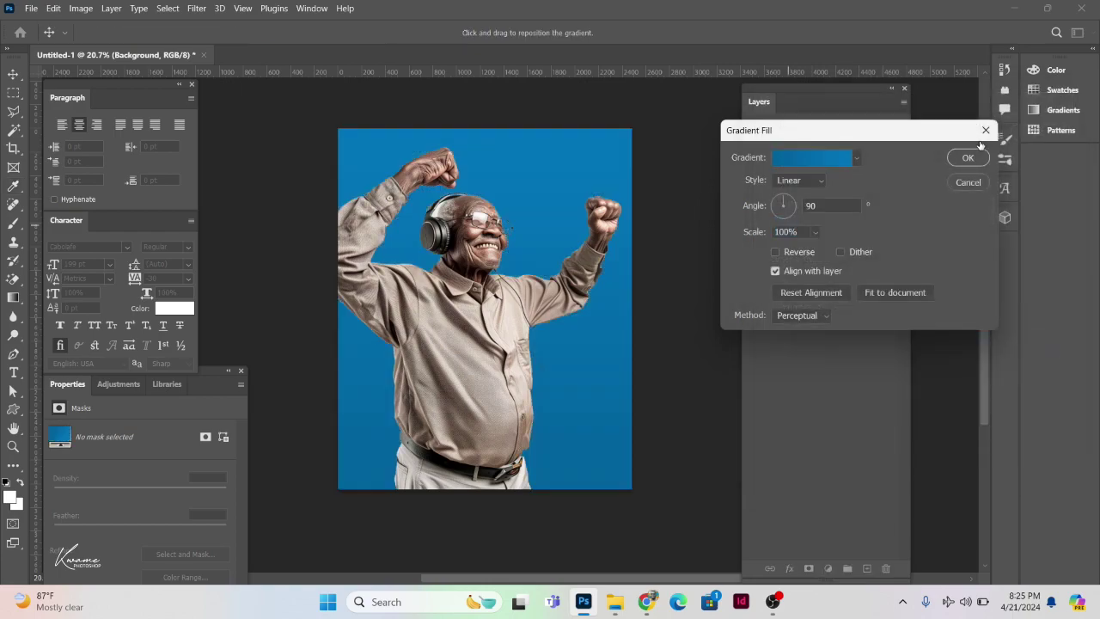
pyautogui.click(799, 180)
pyautogui.click(795, 204)
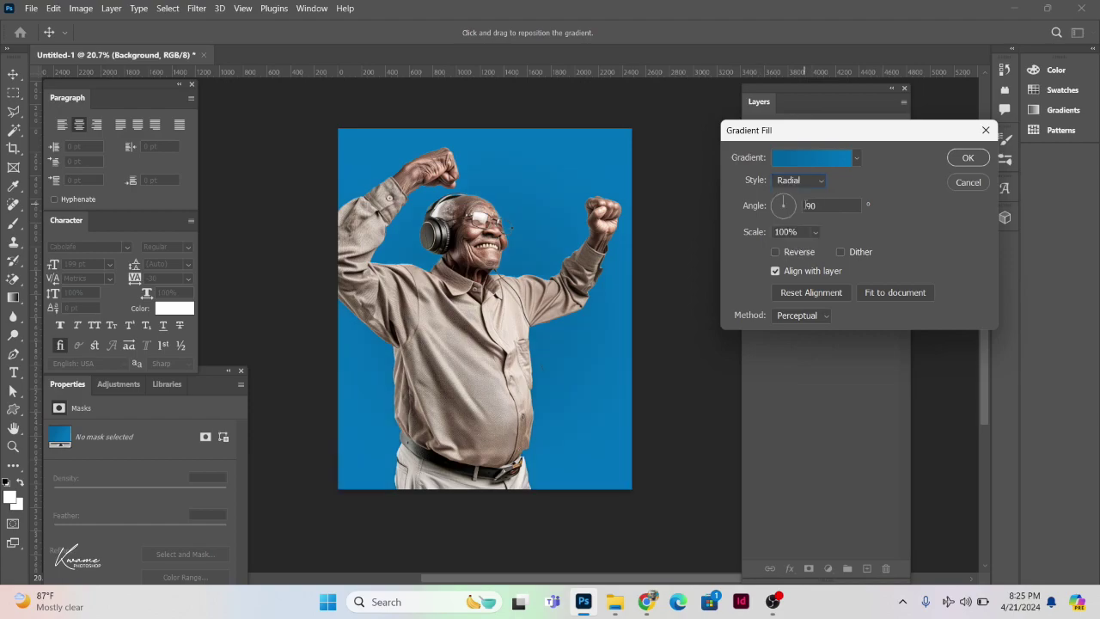
# Step: Recolor the gradient with colors sampled from the man's face: a pale glasses highlight for the start stop, dark brown for the end stop
pyautogui.click(821, 159)
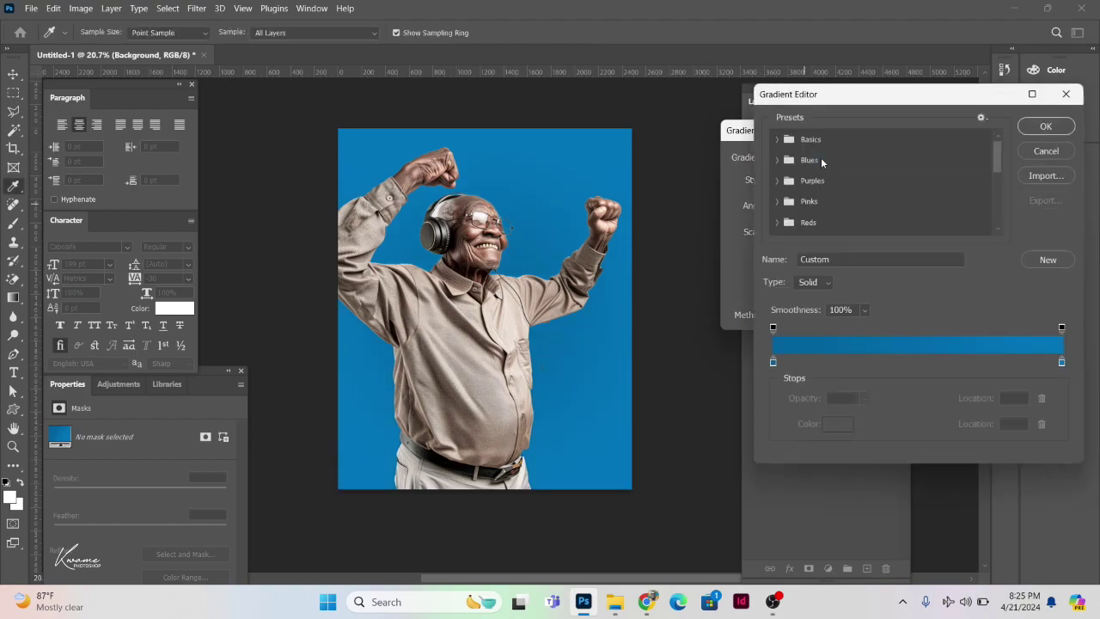
pyautogui.click(773, 362)
pyautogui.click(479, 225)
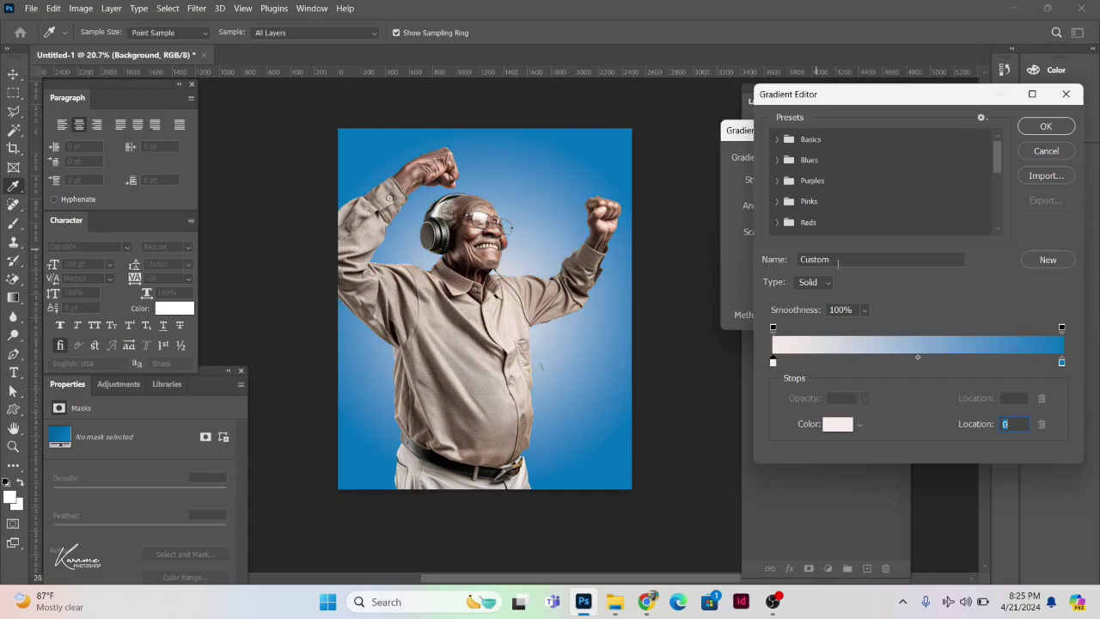
pyautogui.click(1061, 362)
pyautogui.click(464, 254)
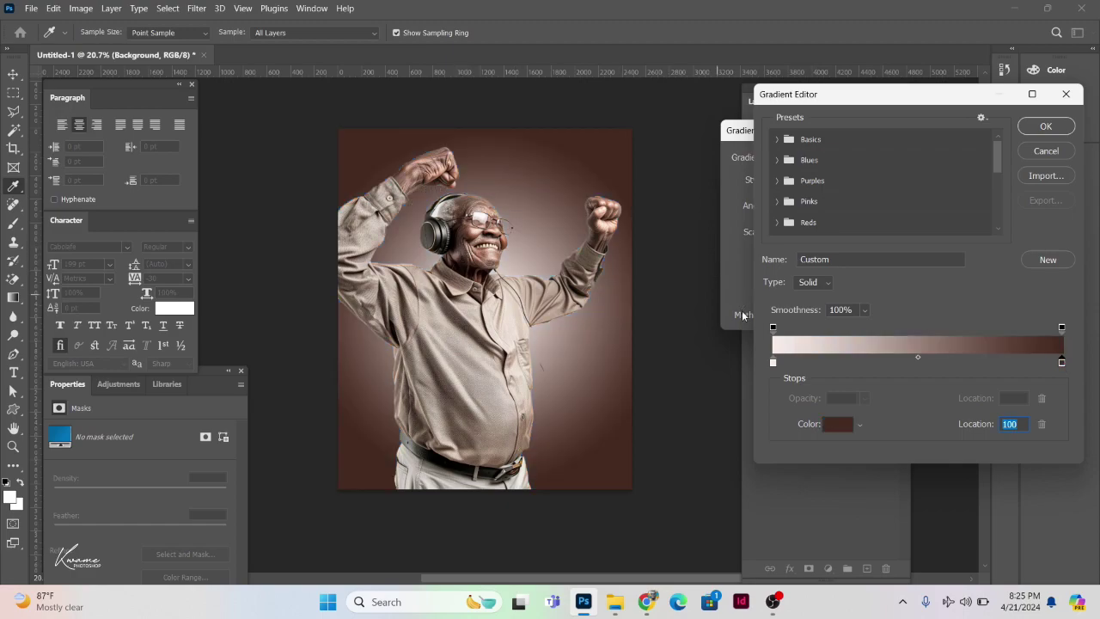
# Step: Sample a brown skin tone from the man's face for the gradient's start stop, and lighten it to a86a4e
pyautogui.click(773, 363)
pyautogui.click(475, 225)
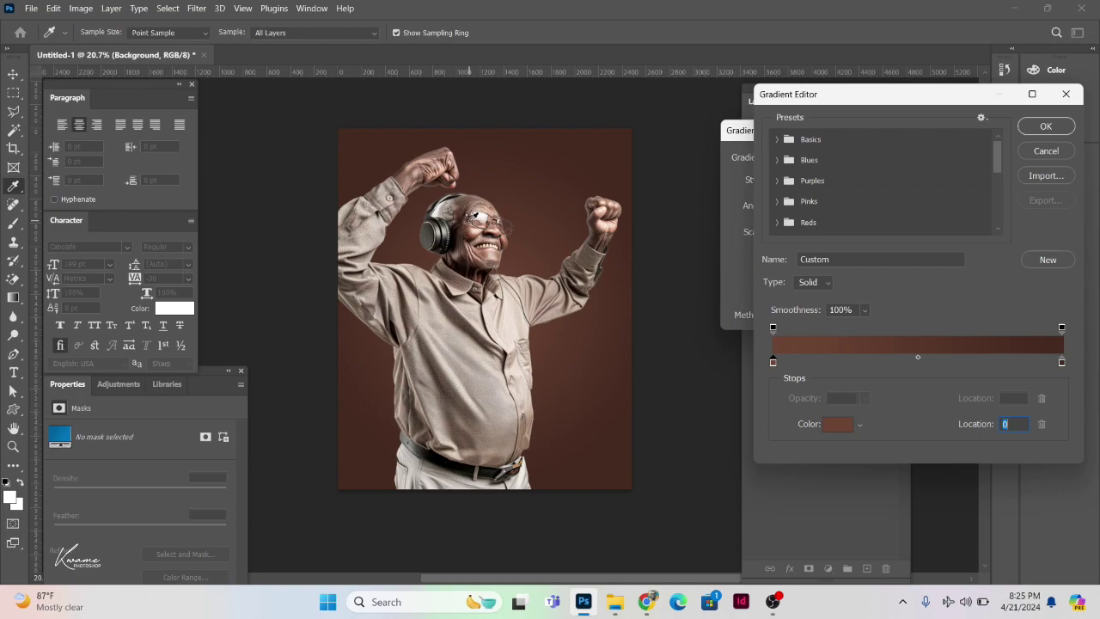
pyautogui.click(475, 216)
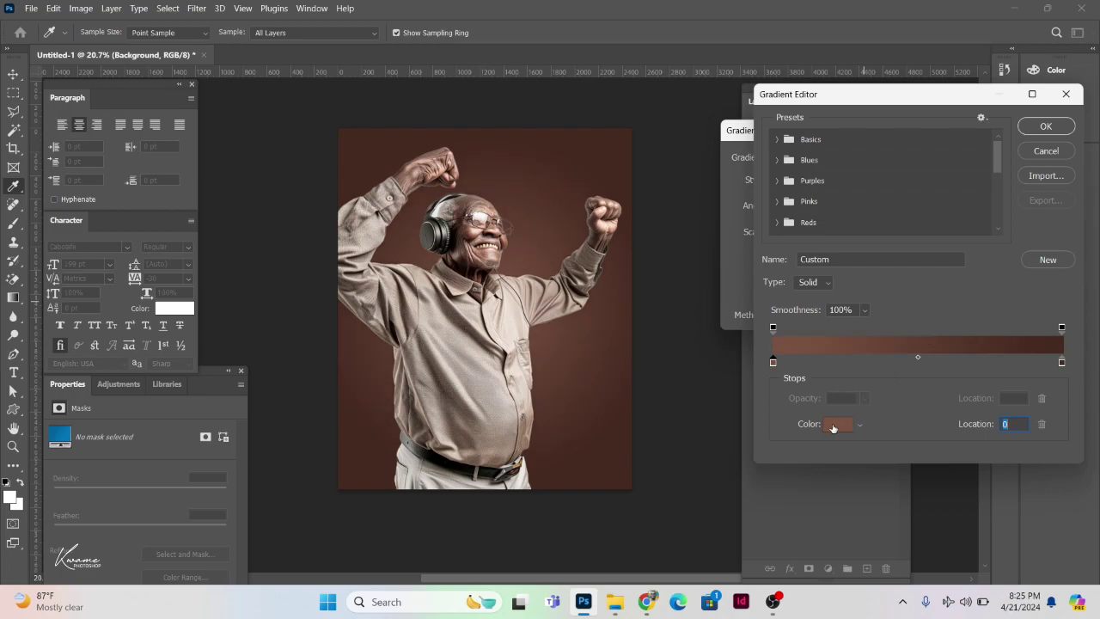
pyautogui.click(832, 427)
pyautogui.moveTo(774, 216); pyautogui.dragTo(787, 186)
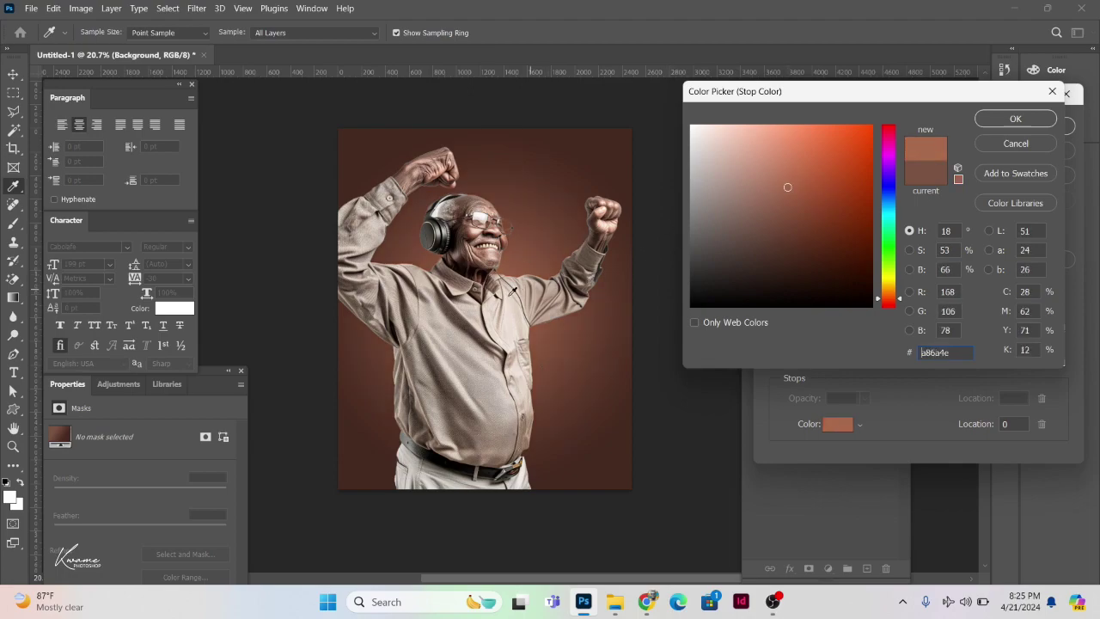
# Step: Try colors sampled from the man's shirt and the background beside his shoulder for the gradient's start stop
pyautogui.click(494, 302)
pyautogui.click(520, 285)
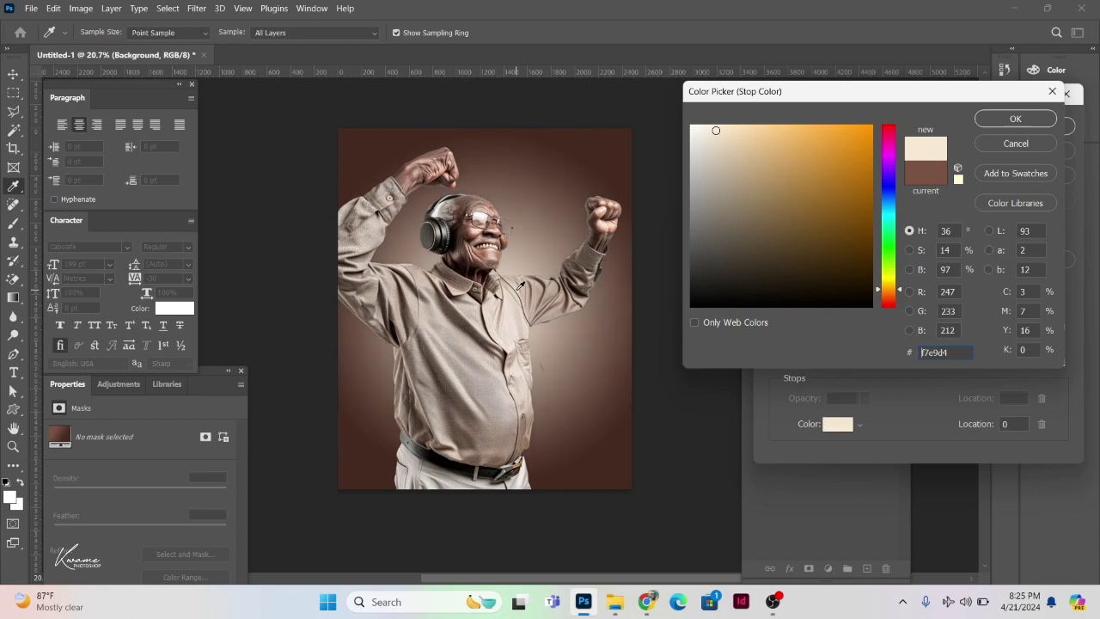
pyautogui.click(541, 275)
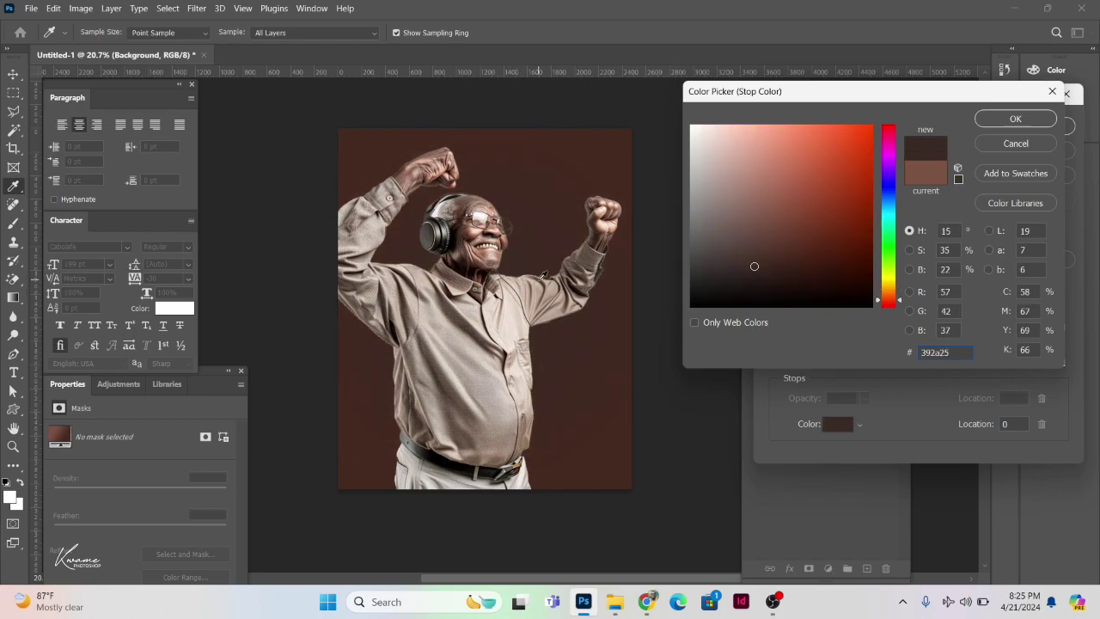
pyautogui.click(520, 302)
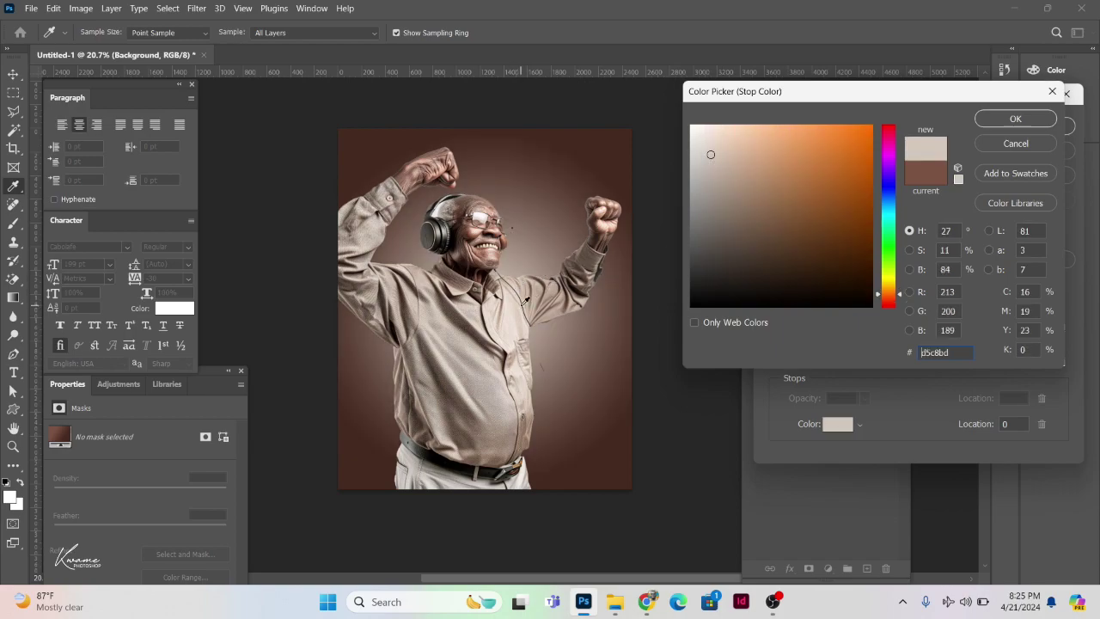
# Step: Sample the man's skin below his mouth, lighten the start stop's color to d49d78, and apply the gradient fill
pyautogui.click(480, 260)
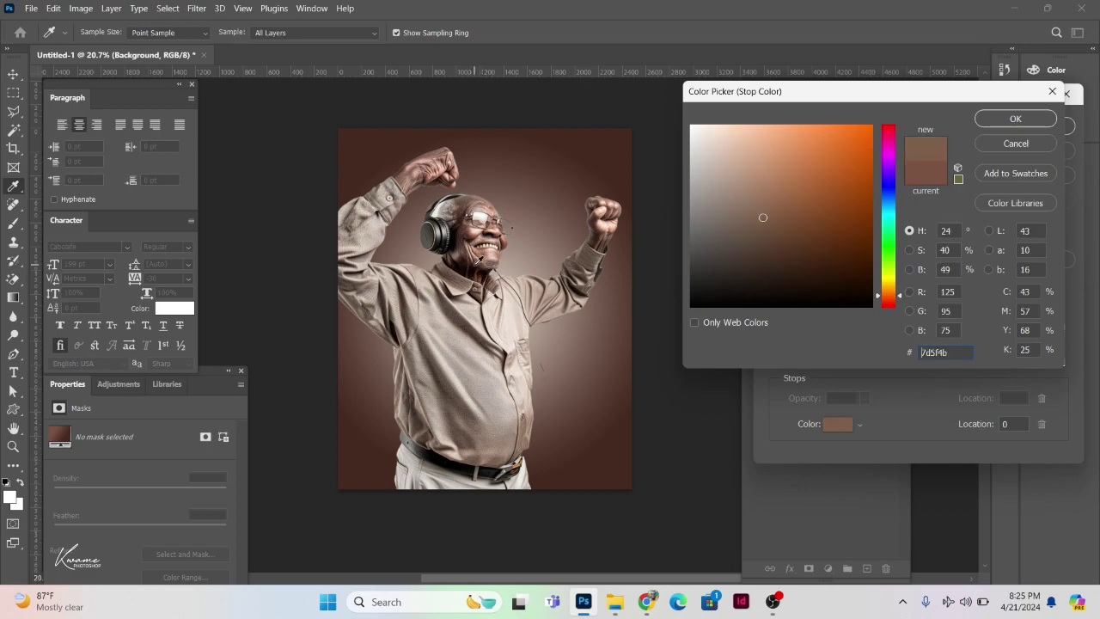
pyautogui.click(770, 167)
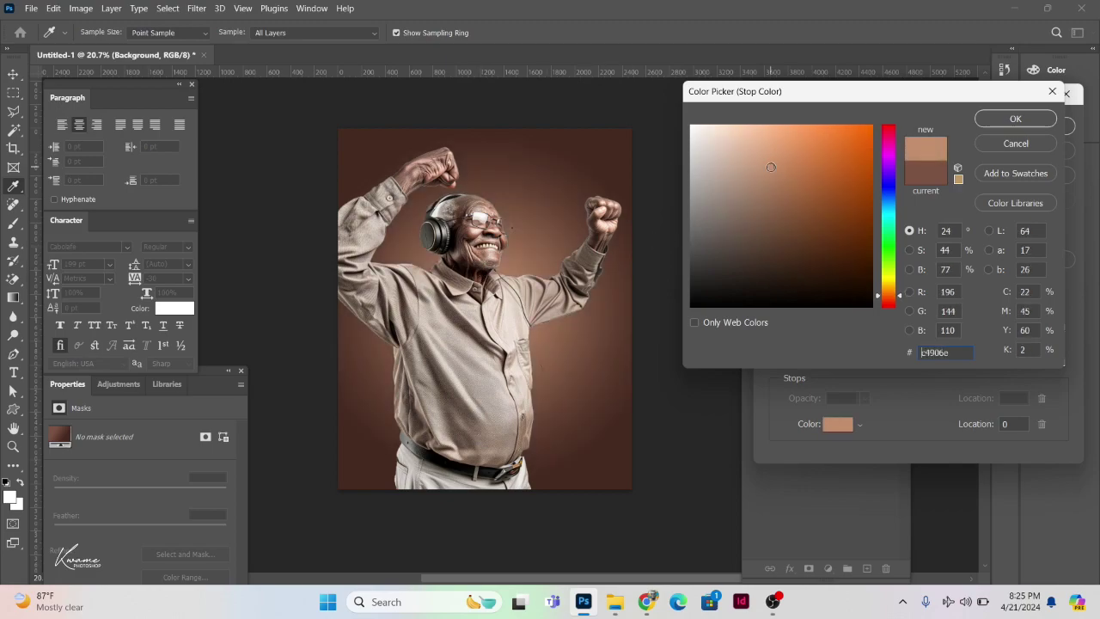
pyautogui.moveTo(771, 167); pyautogui.dragTo(768, 154)
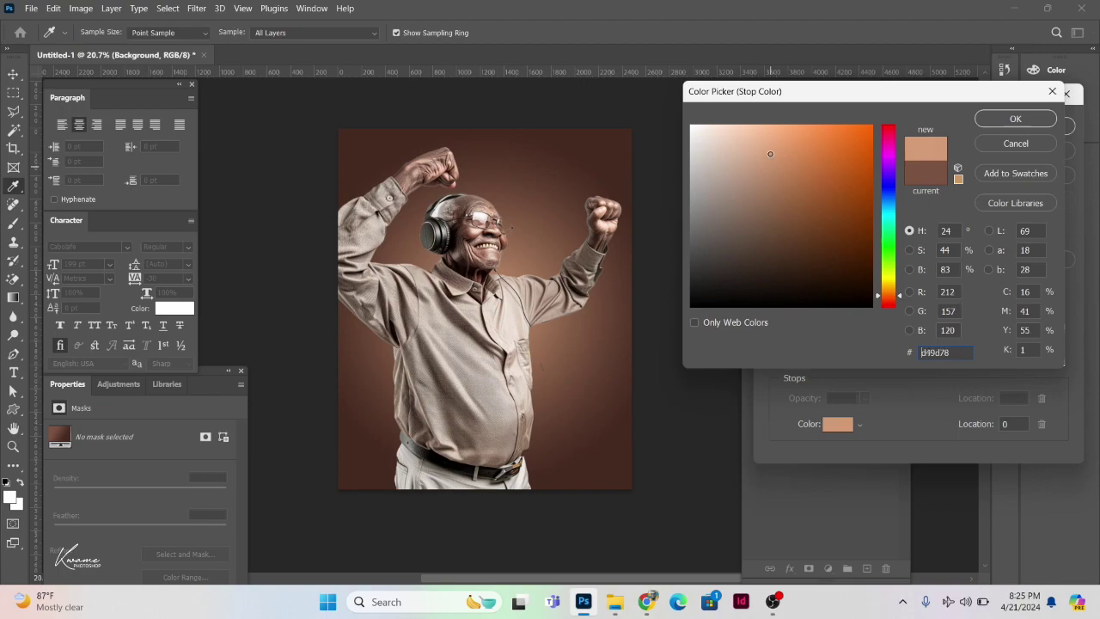
pyautogui.press('Return')
pyautogui.press('Return')
pyautogui.press('Return')
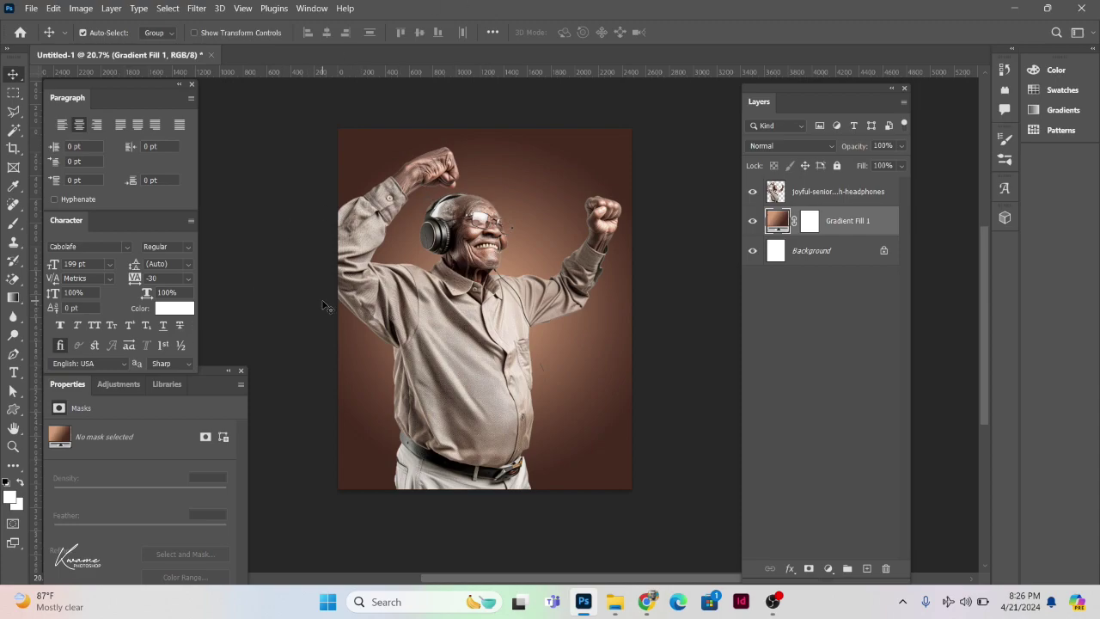
# Step: Draw the wavy contour-line custom shape over the whole canvas behind the man, about 3358 by 3251 px
pyautogui.click(12, 412)
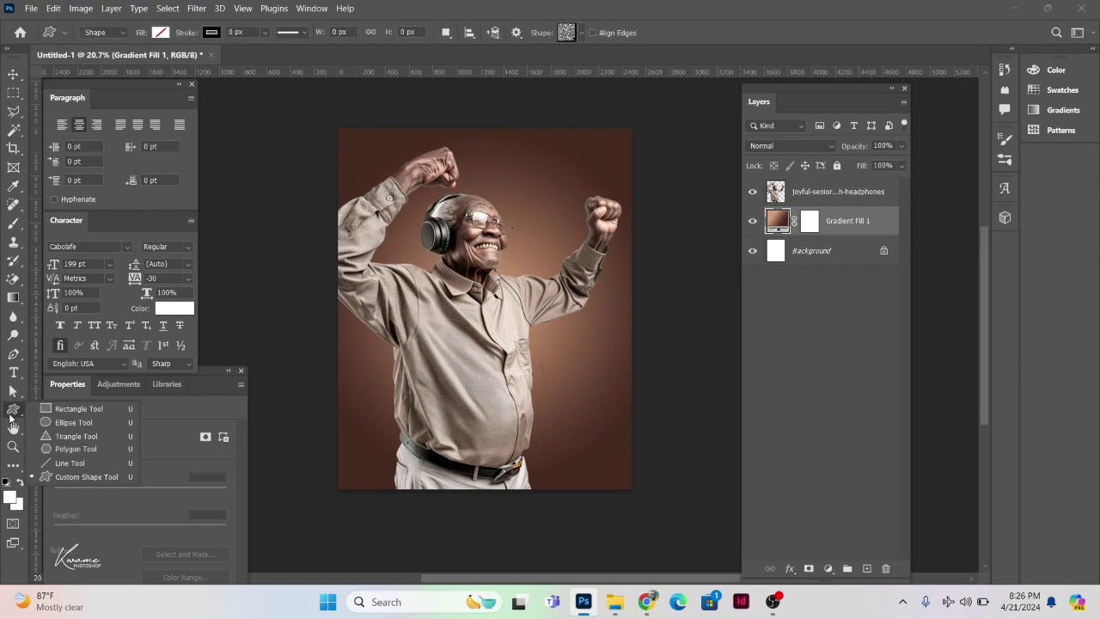
pyautogui.click(82, 478)
pyautogui.click(582, 33)
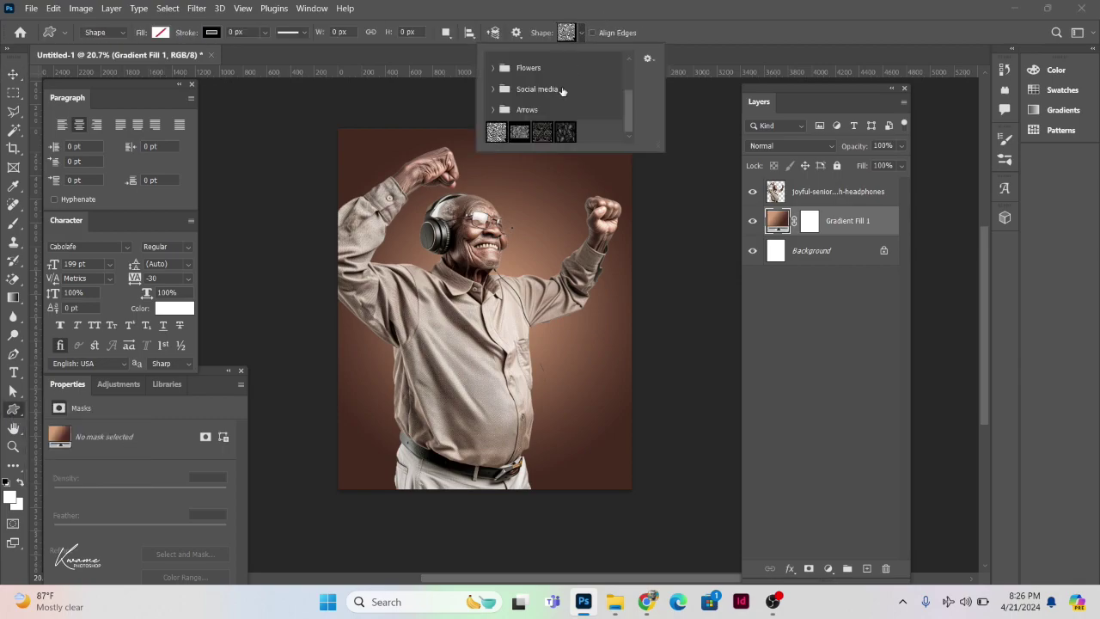
pyautogui.click(496, 133)
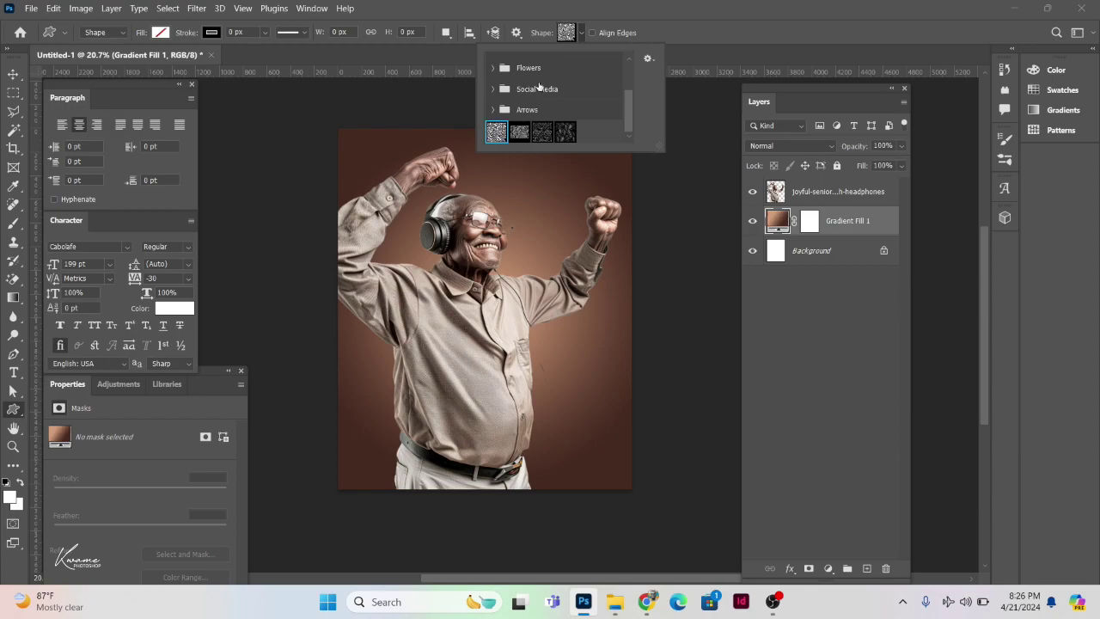
pyautogui.click(568, 6)
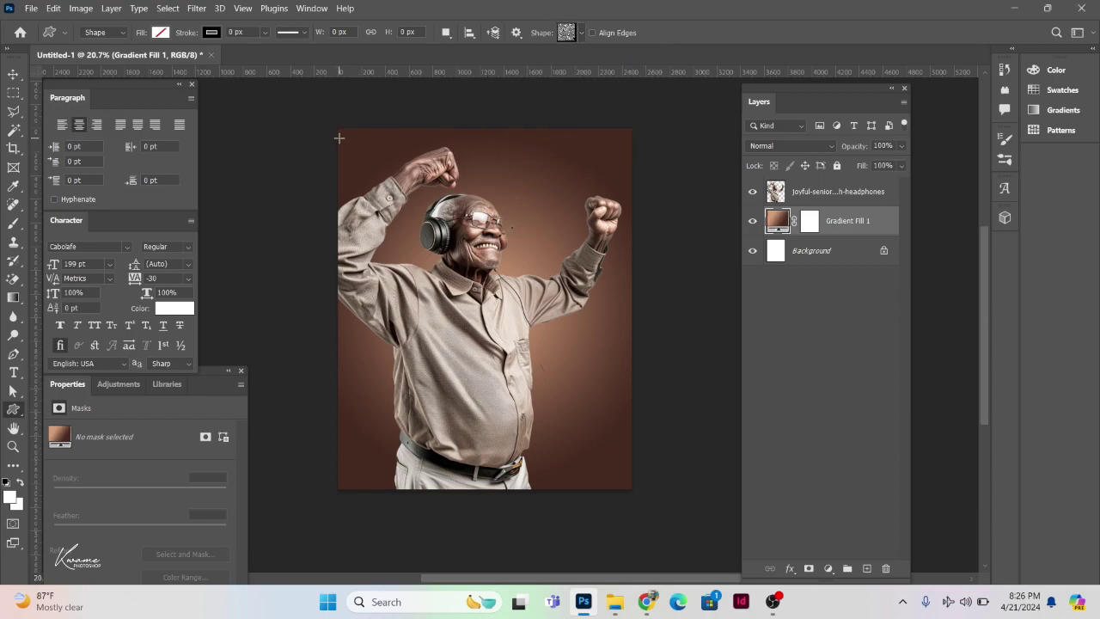
pyautogui.moveTo(316, 123); pyautogui.dragTo(714, 507)
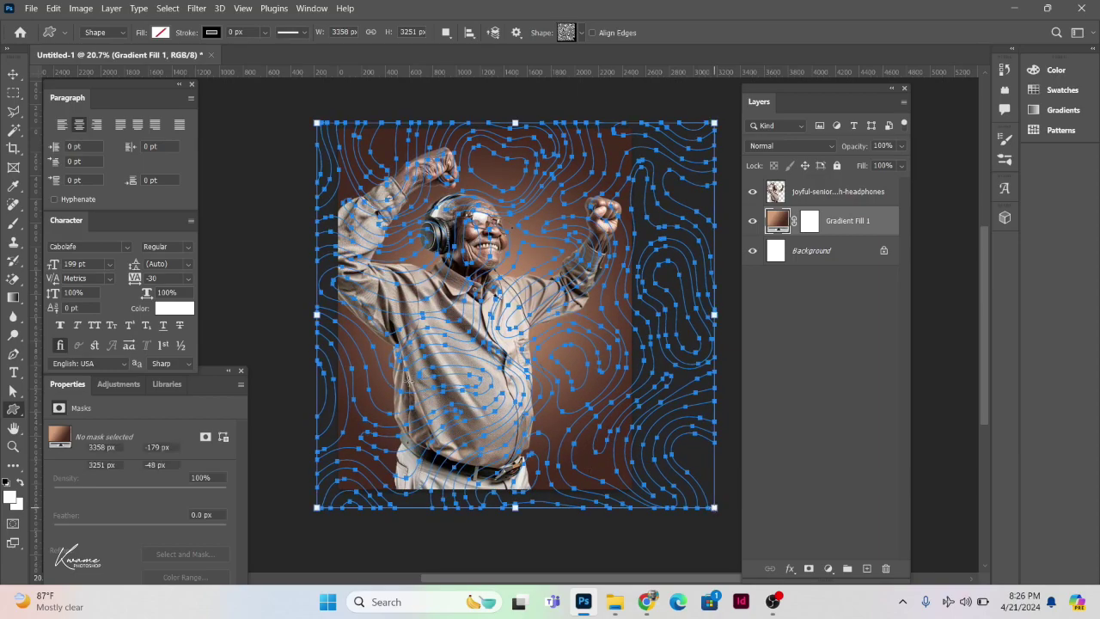
# Step: Fill the wavy shape with the recently used tan color and set its layer to Luminosity blending at 10% opacity
pyautogui.click(160, 33)
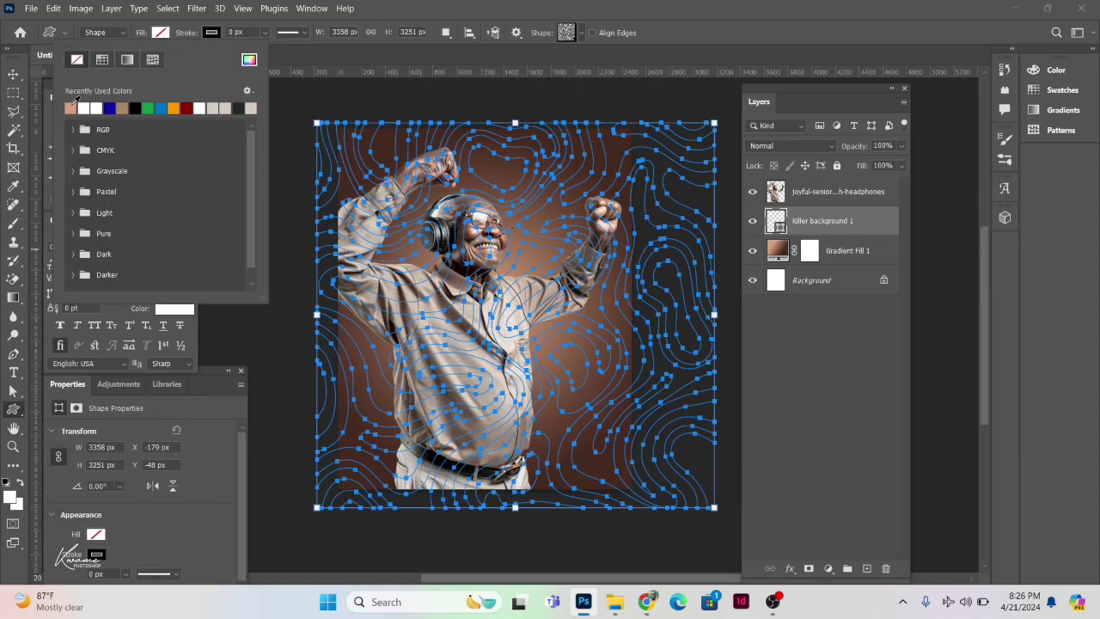
pyautogui.click(73, 104)
pyautogui.click(13, 74)
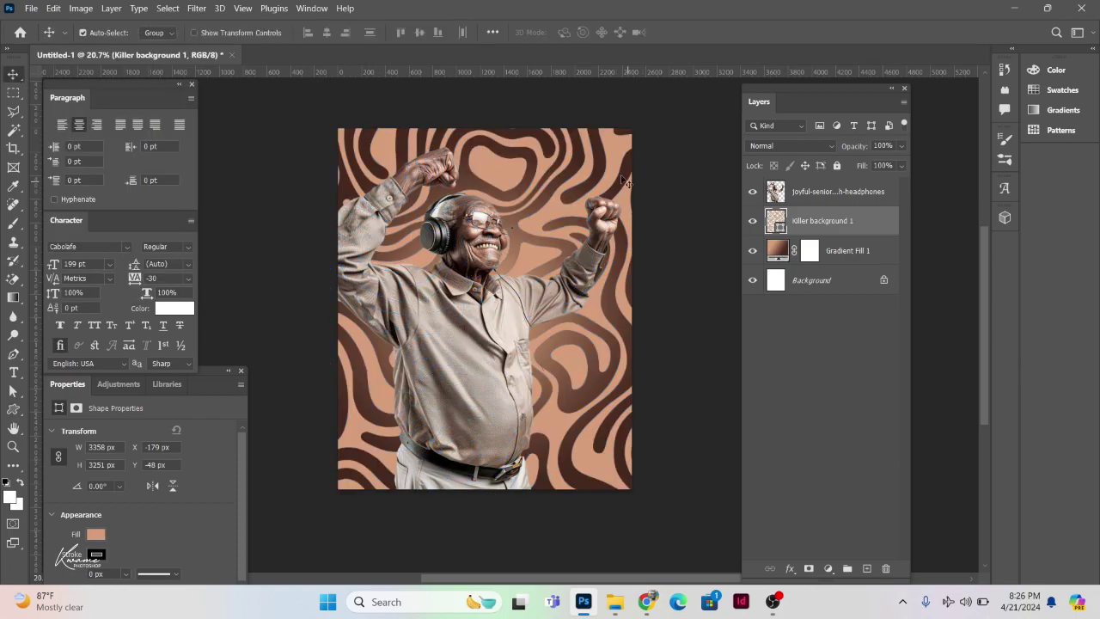
pyautogui.click(778, 146)
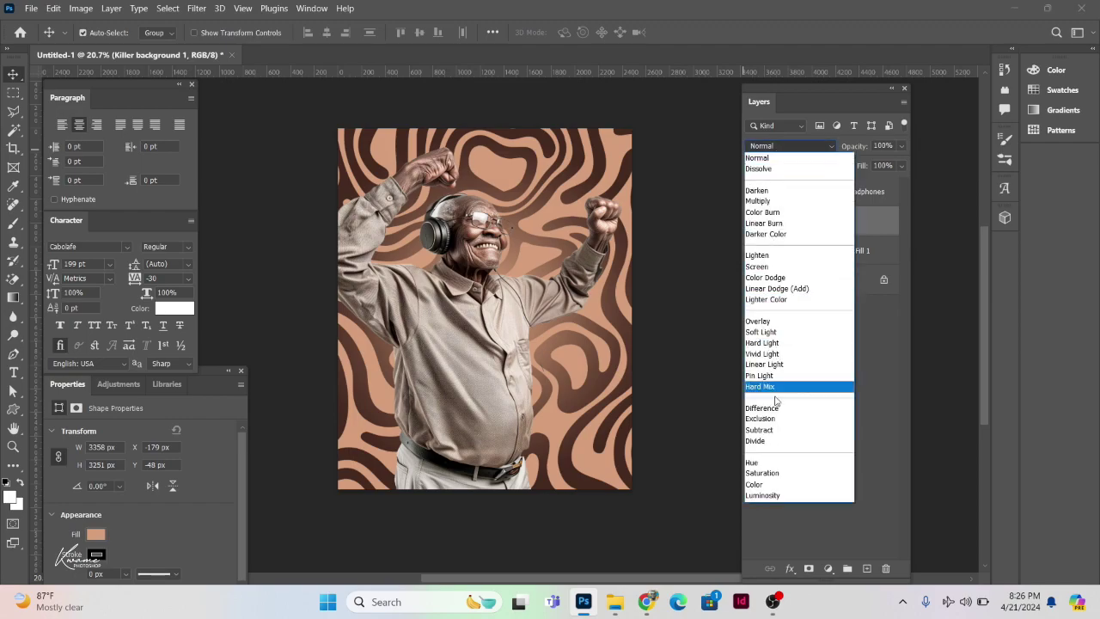
pyautogui.click(764, 496)
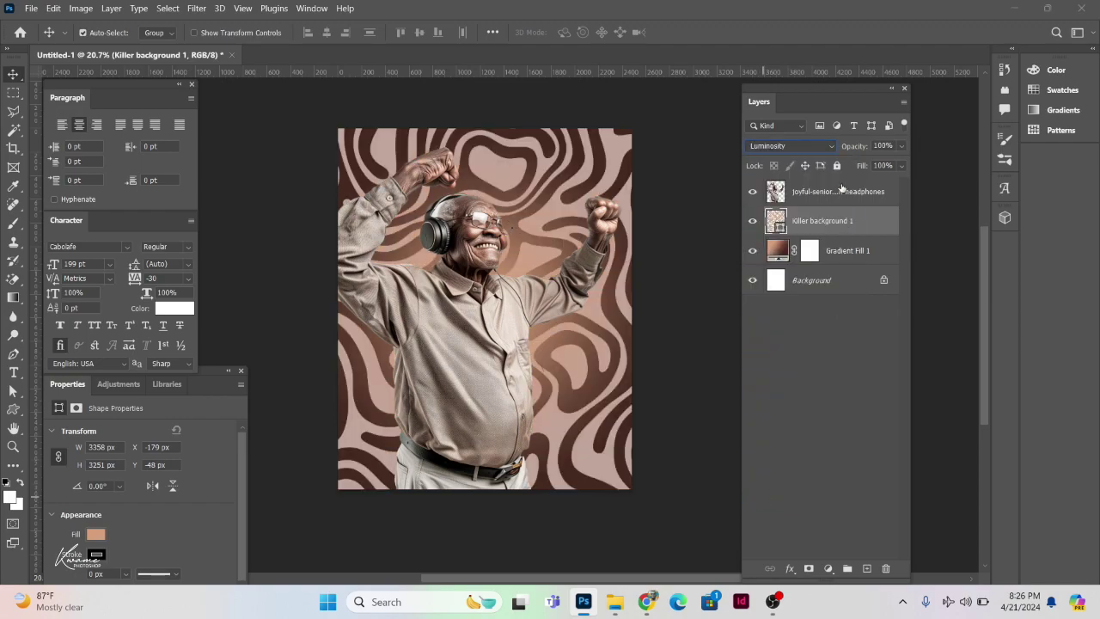
pyautogui.moveTo(849, 146); pyautogui.dragTo(786, 165)
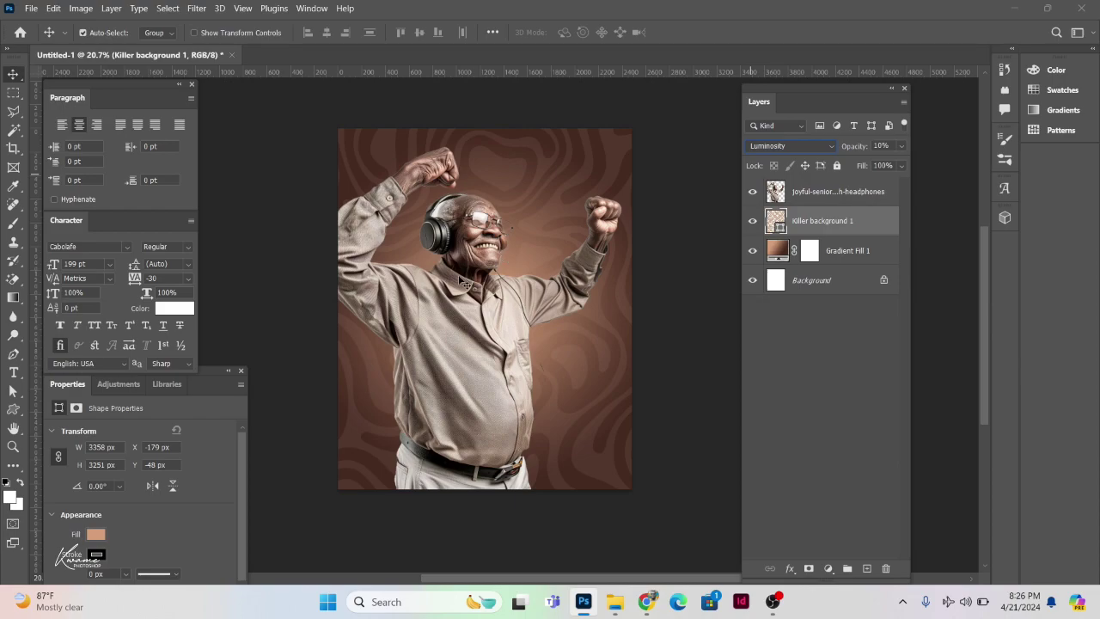
# Step: Add a linear color-to-transparent gradient above the man's layer, running from just below the canvas up to his face
pyautogui.click(817, 198)
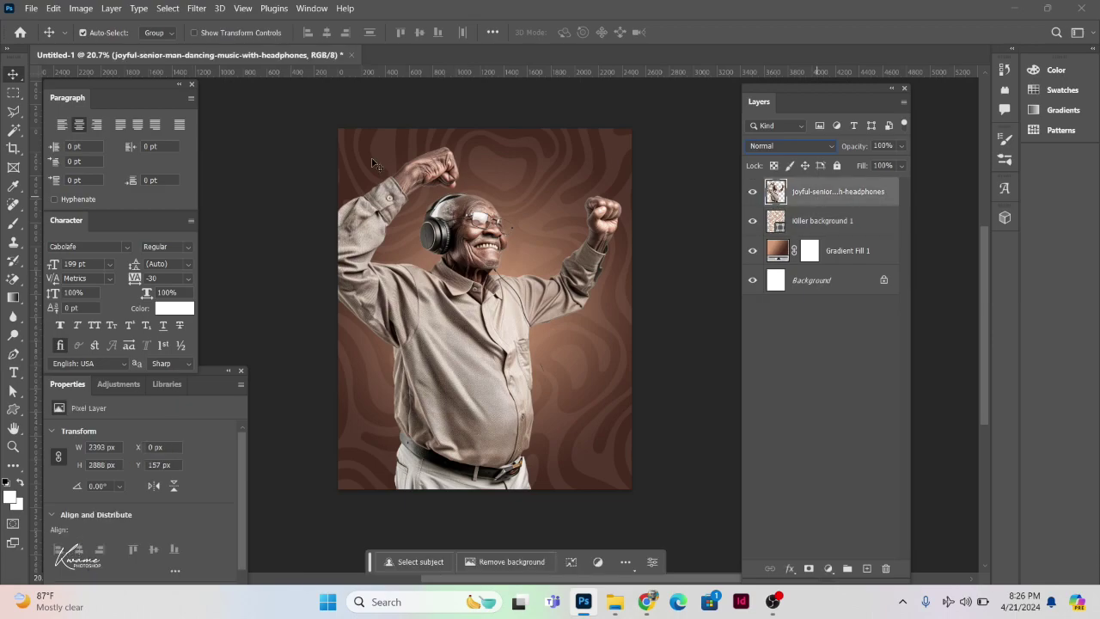
pyautogui.click(14, 298)
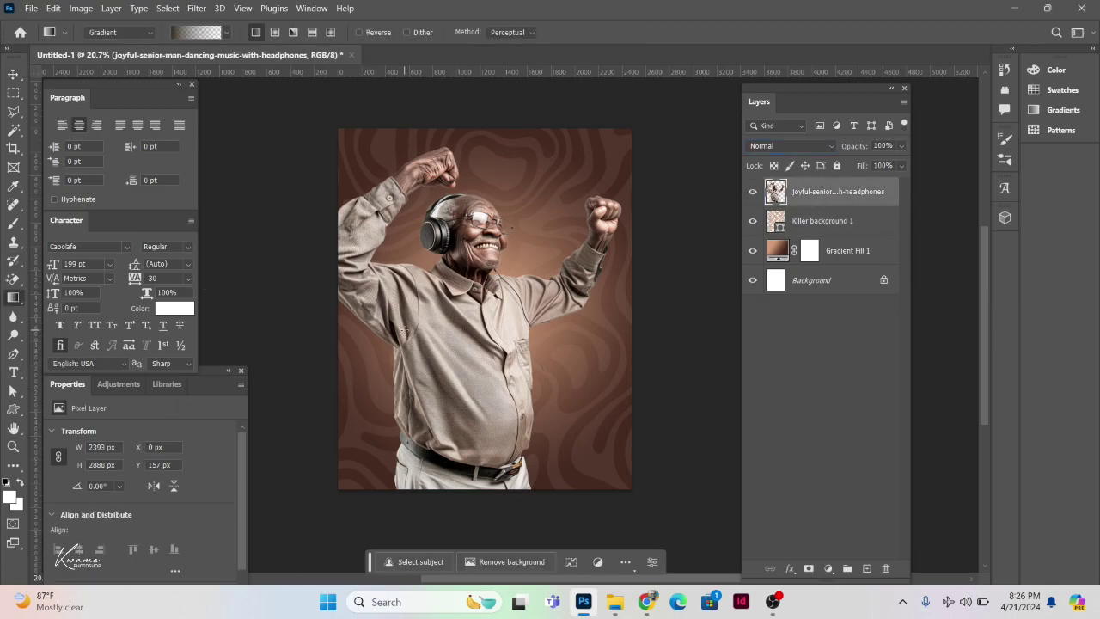
pyautogui.moveTo(486, 506); pyautogui.dragTo(491, 224)
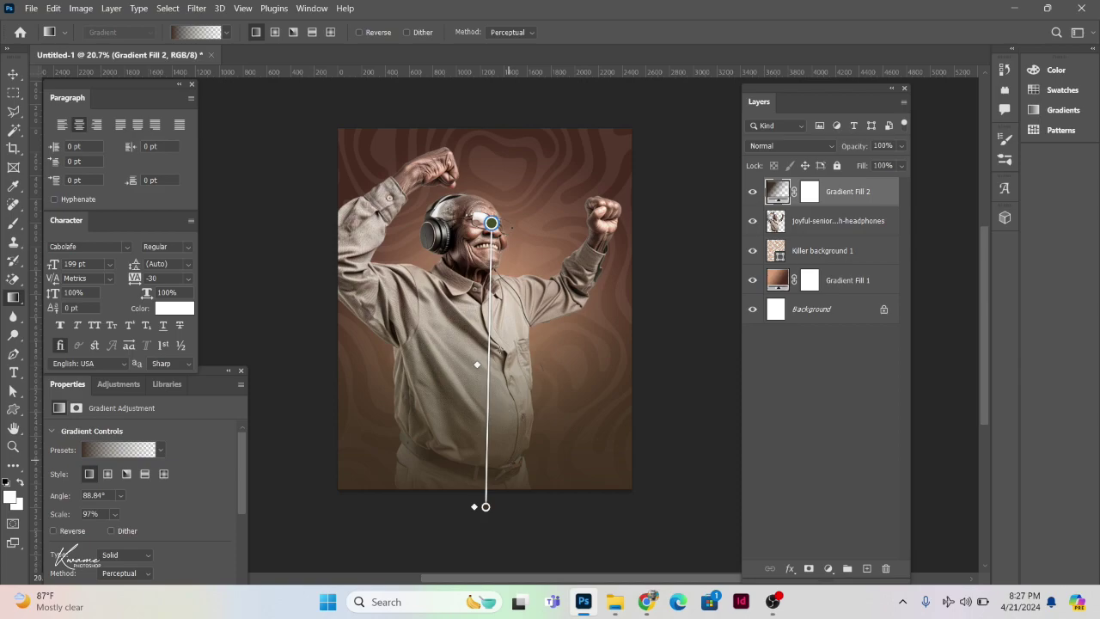
# Step: Darken the start stop's color of the topmost gradient fill to a near-black brown and apply the change
pyautogui.doubleClick(777, 191)
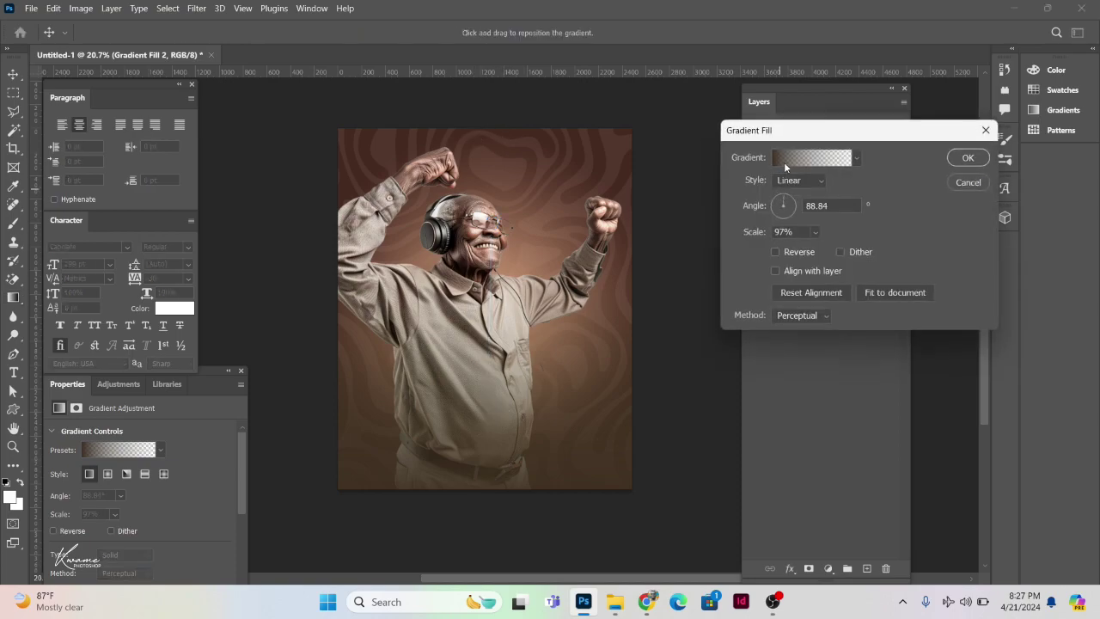
pyautogui.click(784, 161)
pyautogui.click(774, 362)
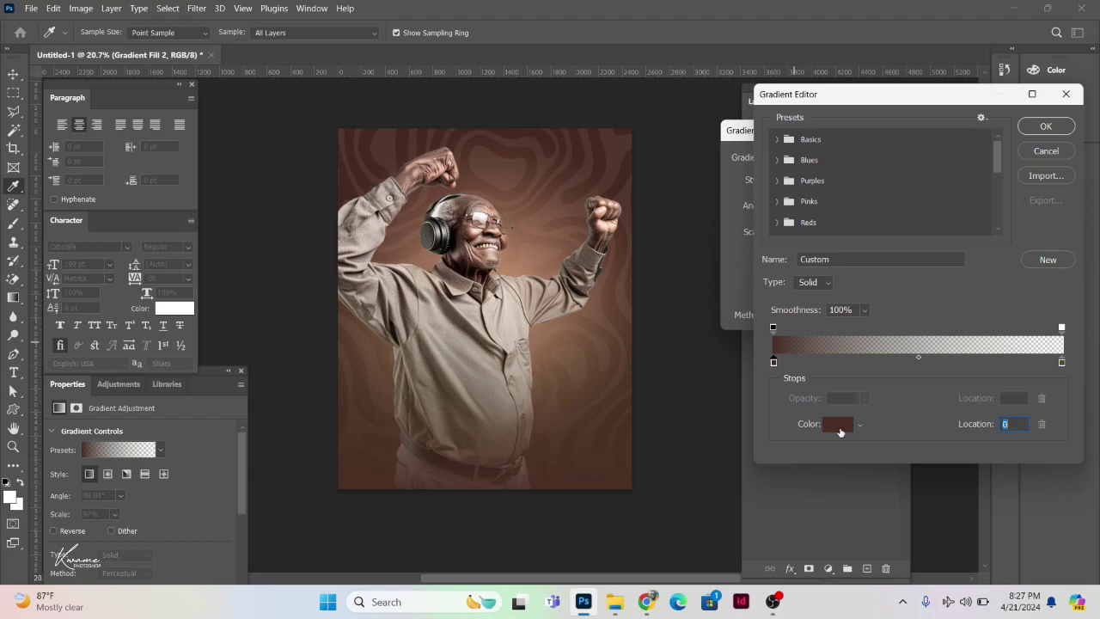
pyautogui.click(838, 426)
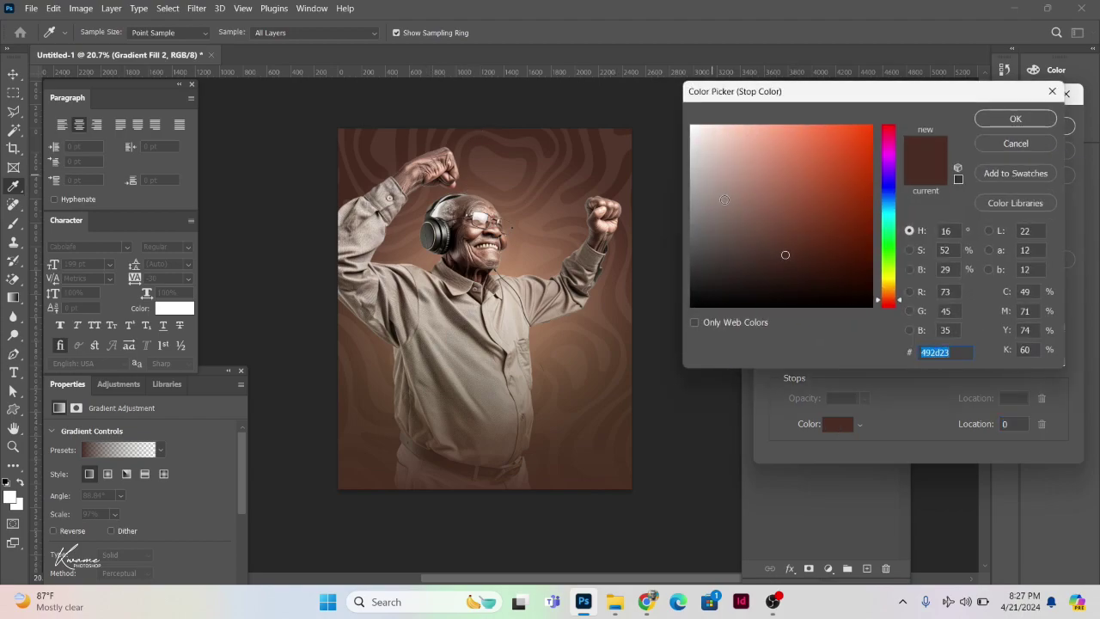
pyautogui.moveTo(804, 254)
pyautogui.mouseDown()
pyautogui.moveTo(825, 276)
pyautogui.moveTo(826, 300)
pyautogui.moveTo(820, 289)
pyautogui.mouseUp()
pyautogui.press('Return')
pyautogui.press('Return')
pyautogui.press('Return')
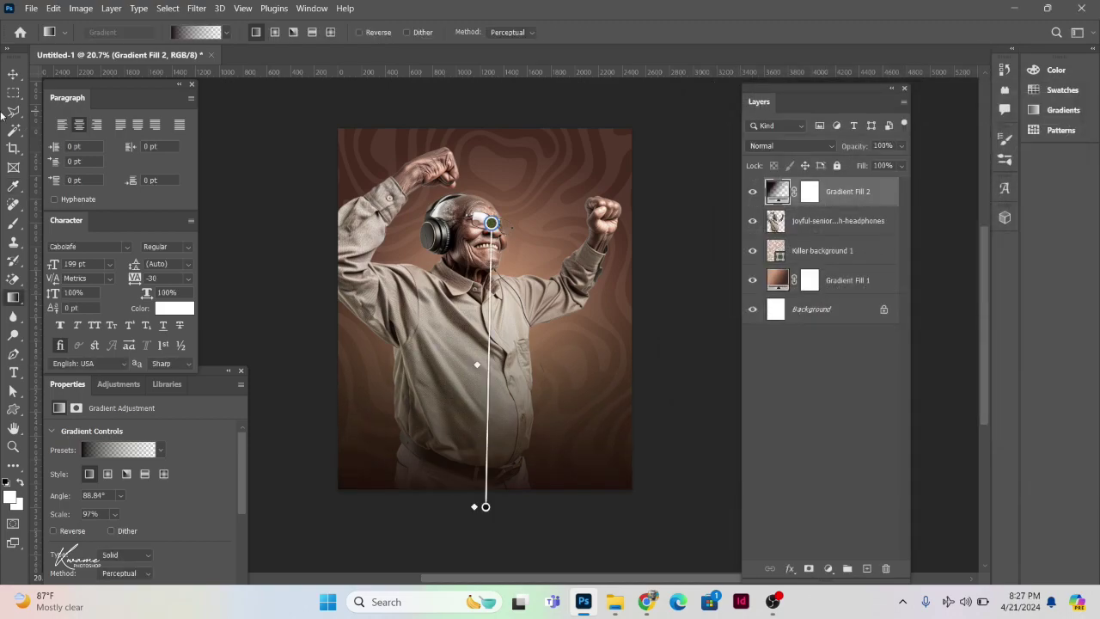
# Step: Scale the man's layer up to about 119.8% and move it lower so that his raised fist stays inside the canvas
pyautogui.click(13, 73)
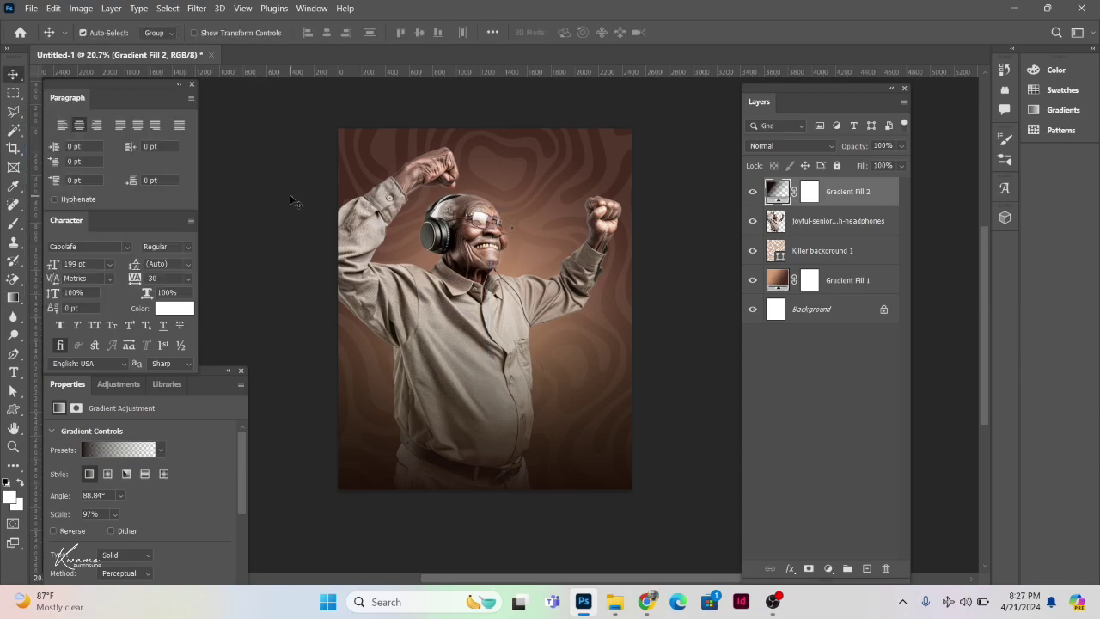
pyautogui.click(475, 248)
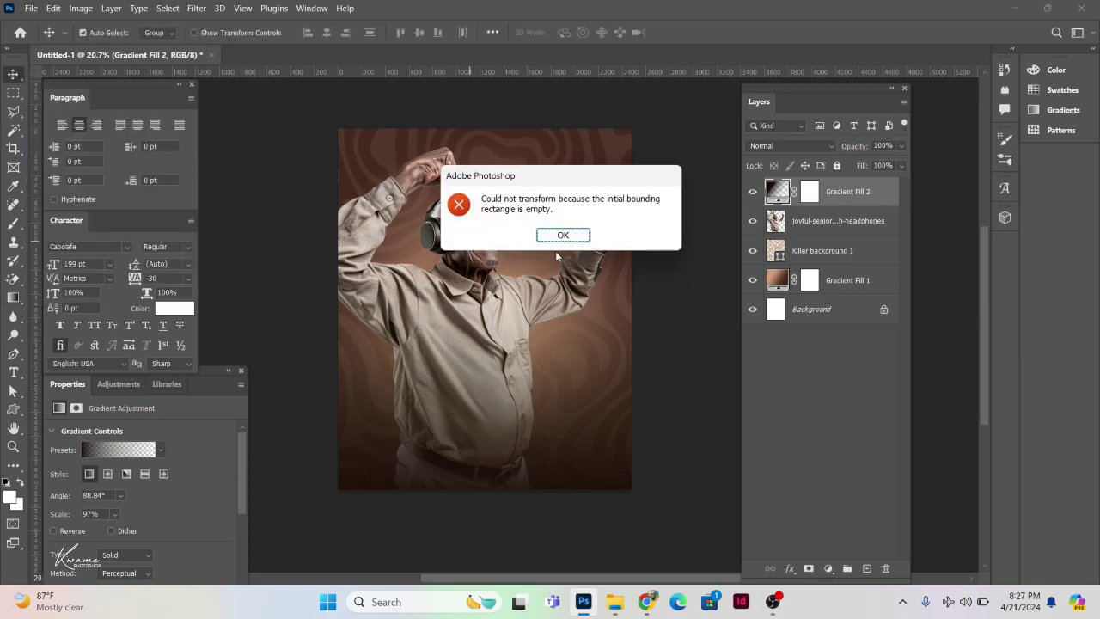
pyautogui.click(563, 238)
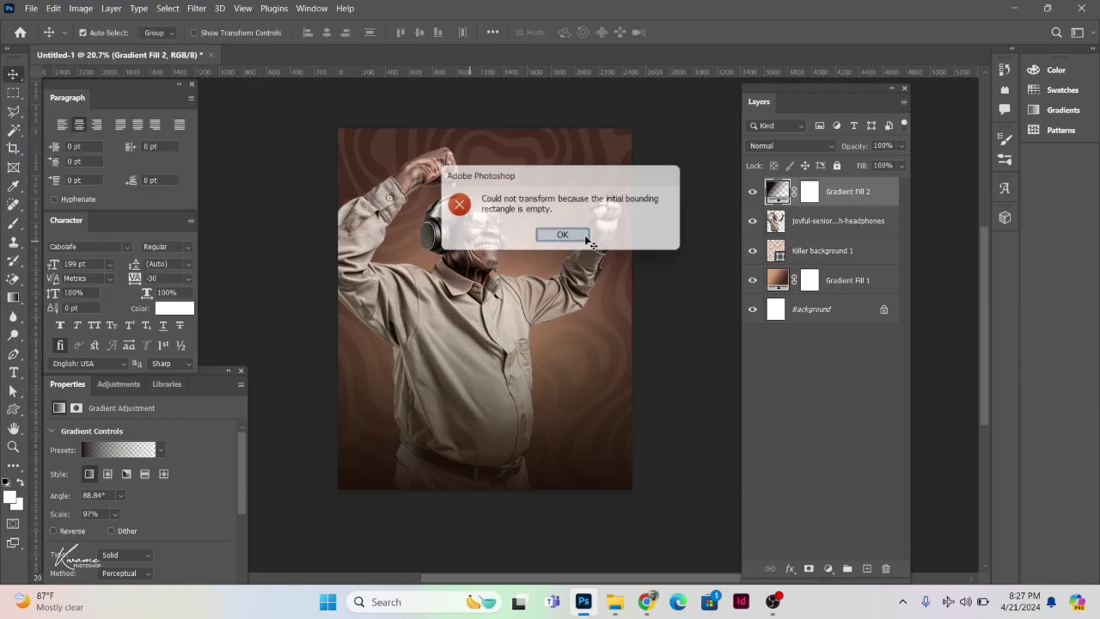
pyautogui.click(827, 230)
pyautogui.hotkey('ctrl', 't')
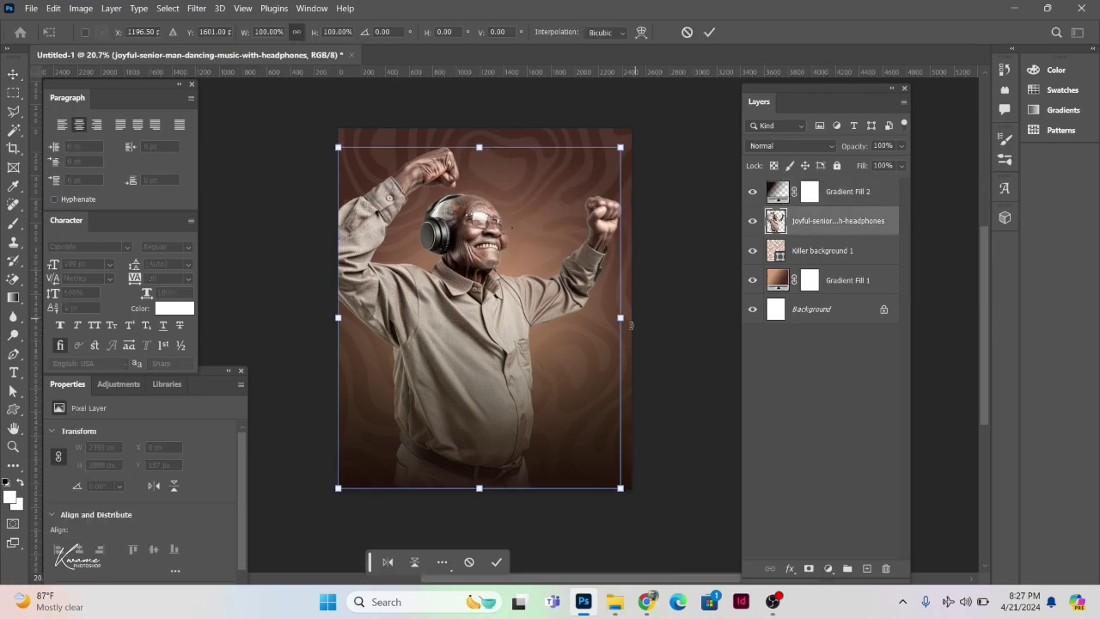
pyautogui.moveTo(621, 319); pyautogui.dragTo(692, 317)
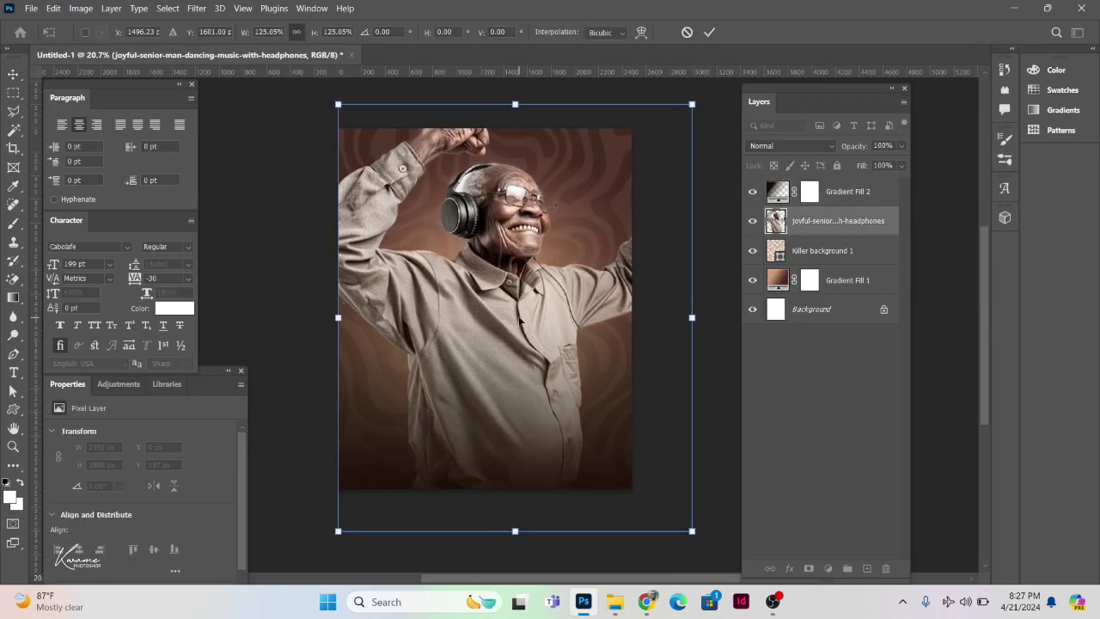
pyautogui.moveTo(518, 328); pyautogui.dragTo(518, 362)
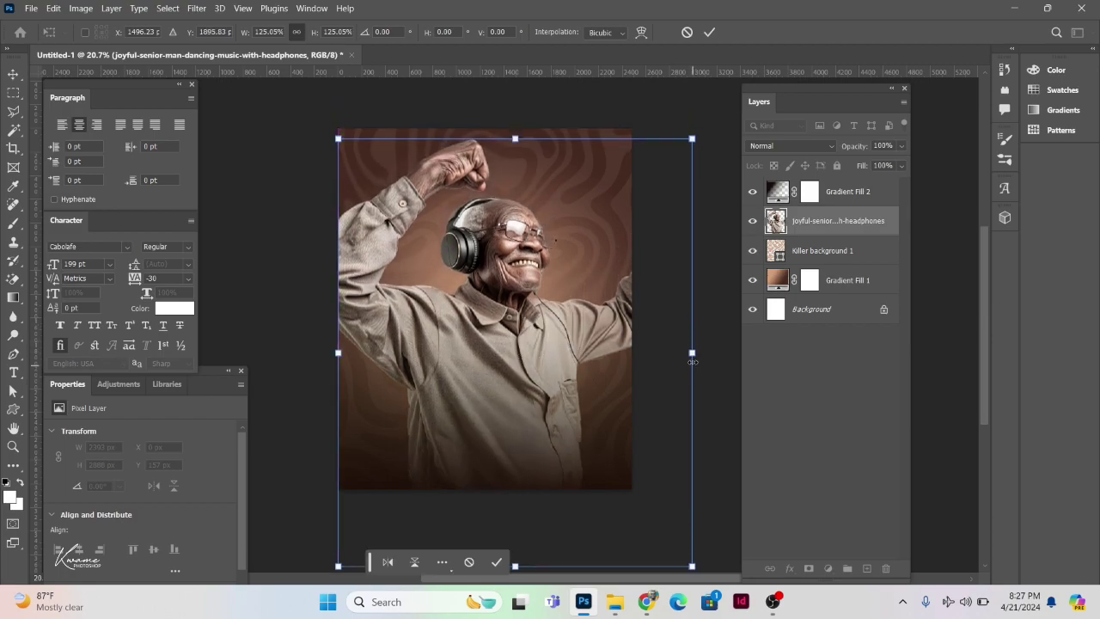
pyautogui.moveTo(692, 362)
pyautogui.mouseDown()
pyautogui.moveTo(655, 353)
pyautogui.moveTo(677, 352)
pyautogui.mouseUp()
pyautogui.press('Return')
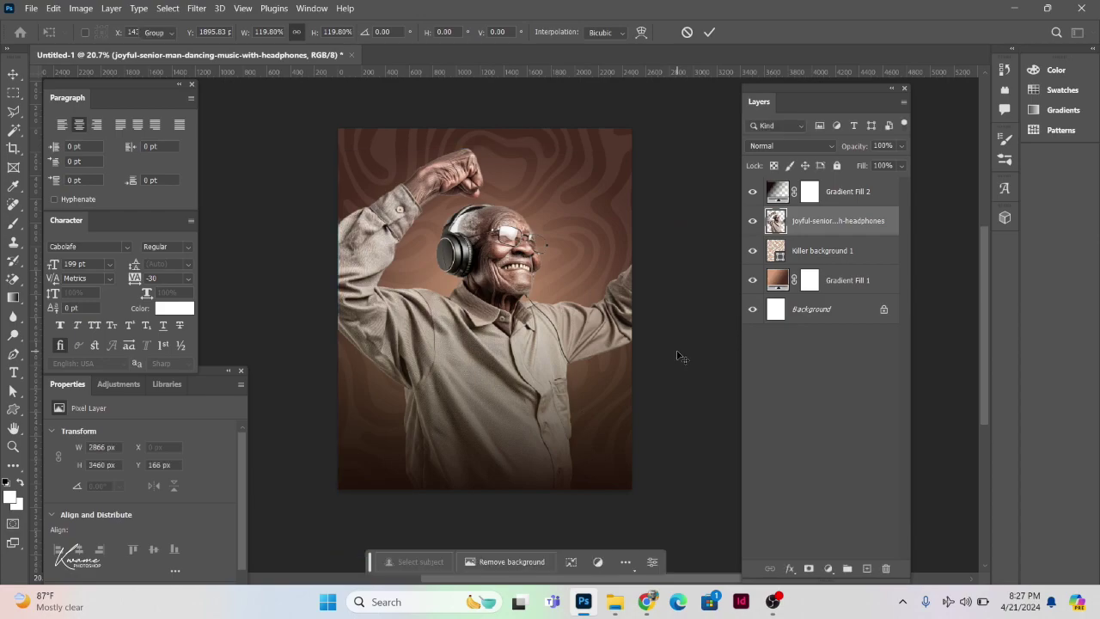
pyautogui.hotkey('ctrl', '+')
pyautogui.hotkey('ctrl', '+')
pyautogui.scroll(5, 604, 244)
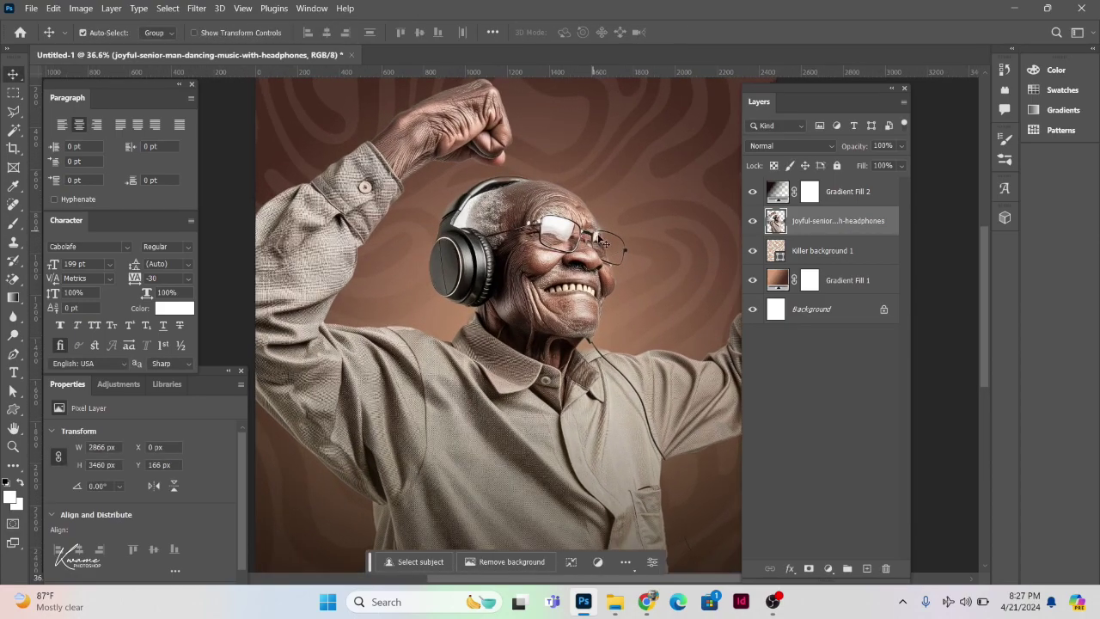
pyautogui.hotkey('ctrl', '-')
pyautogui.hotkey('ctrl', '-')
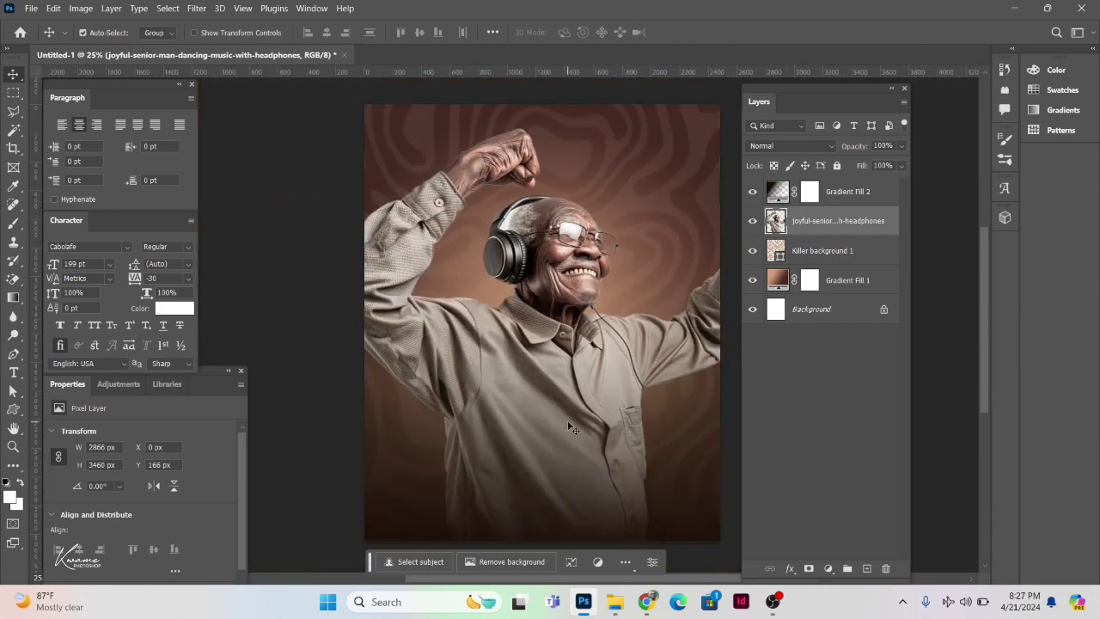
pyautogui.scroll(1, 571, 427)
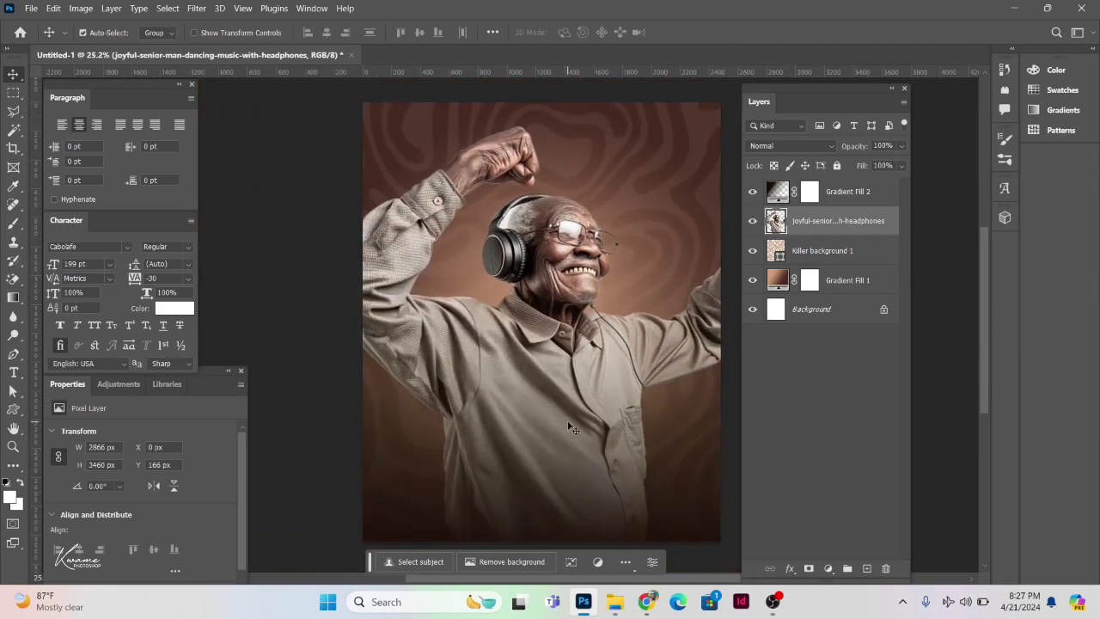
# Step: Group the Killer background 1 and Gradient Fill 1 layers, name the group "background" and lock it
pyautogui.click(851, 190)
pyautogui.click(846, 252)
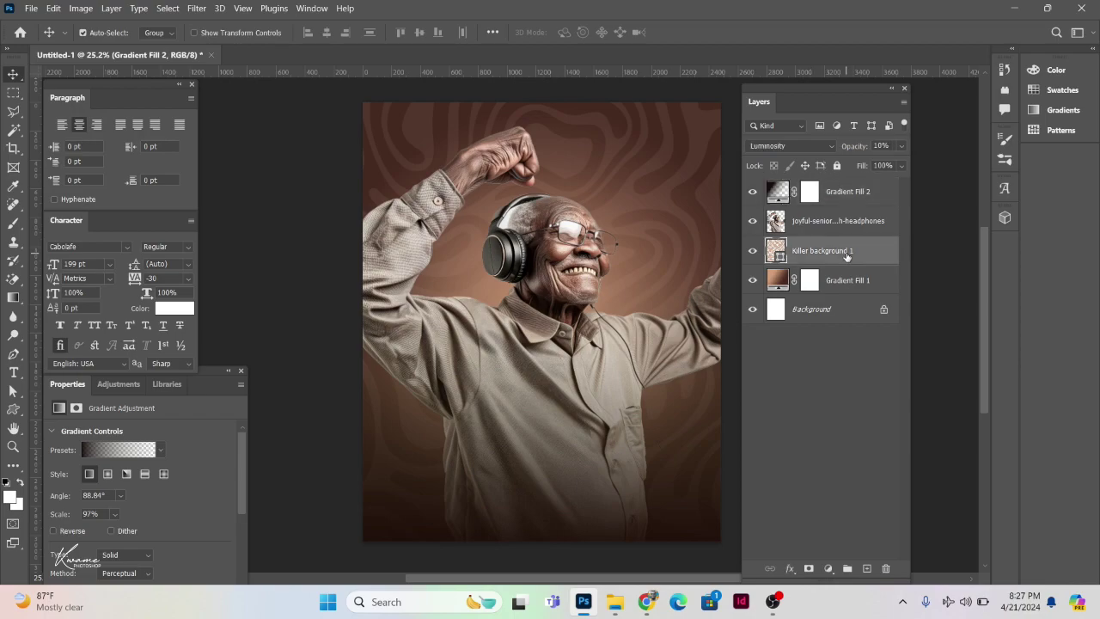
pyautogui.keyDown('shift'); pyautogui.click(850, 279); pyautogui.keyUp('shift')
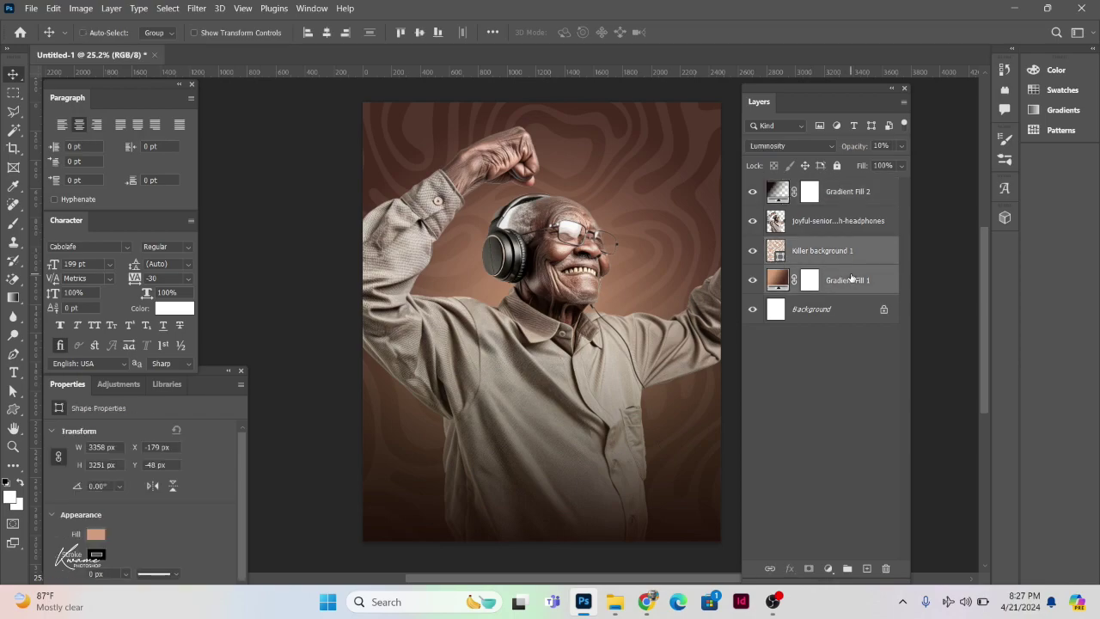
pyautogui.hotkey('ctrl', 'g')
pyautogui.doubleClick(807, 245)
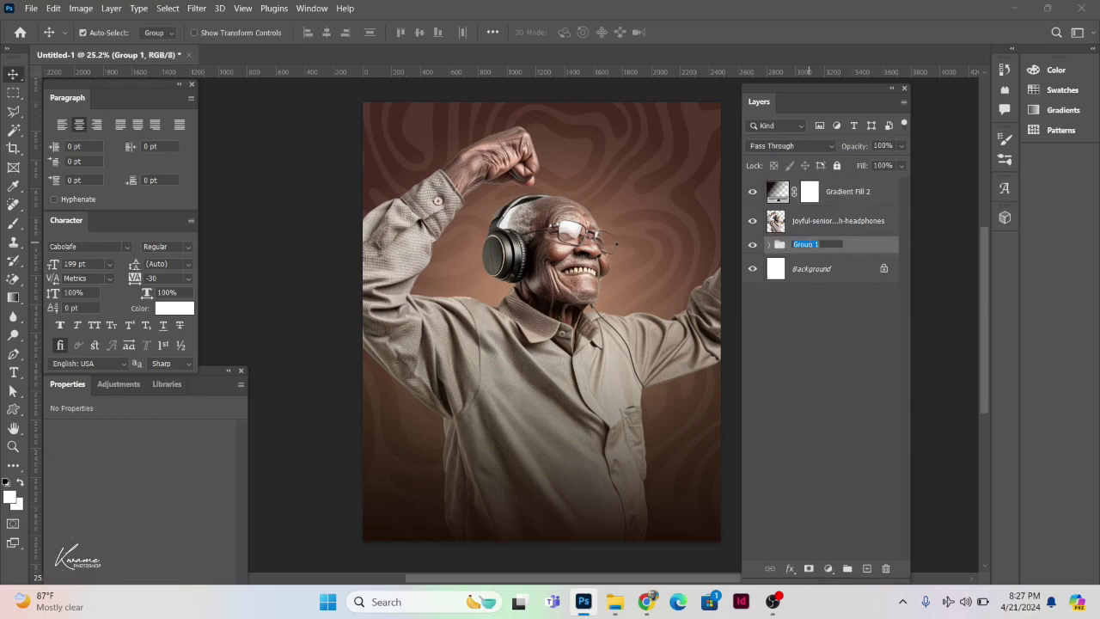
pyautogui.write('background')
pyautogui.press('Return')
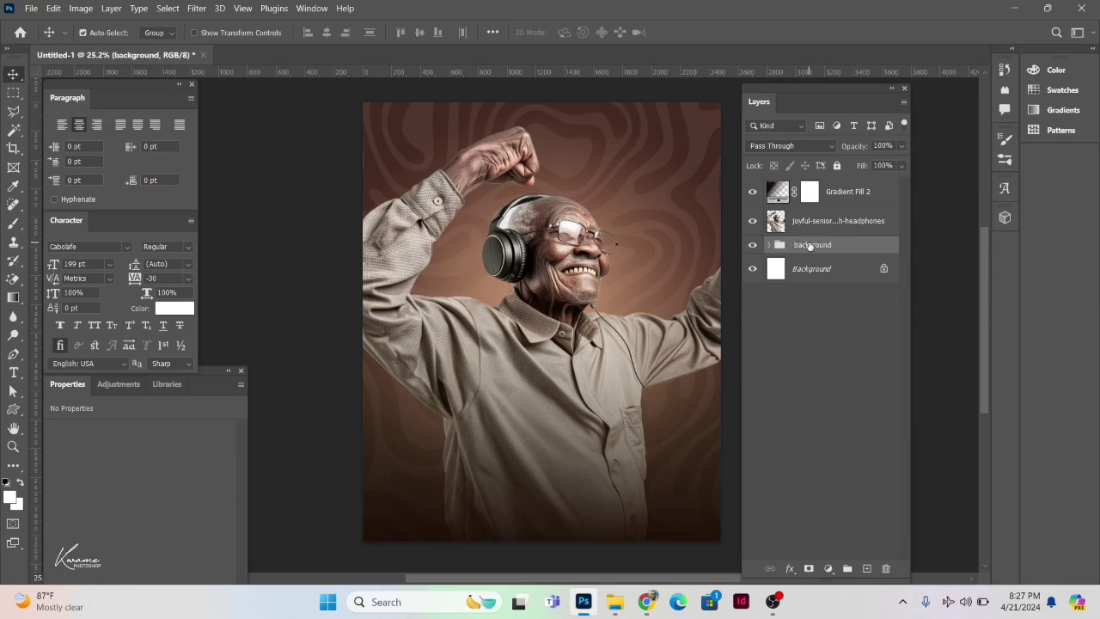
pyautogui.click(837, 166)
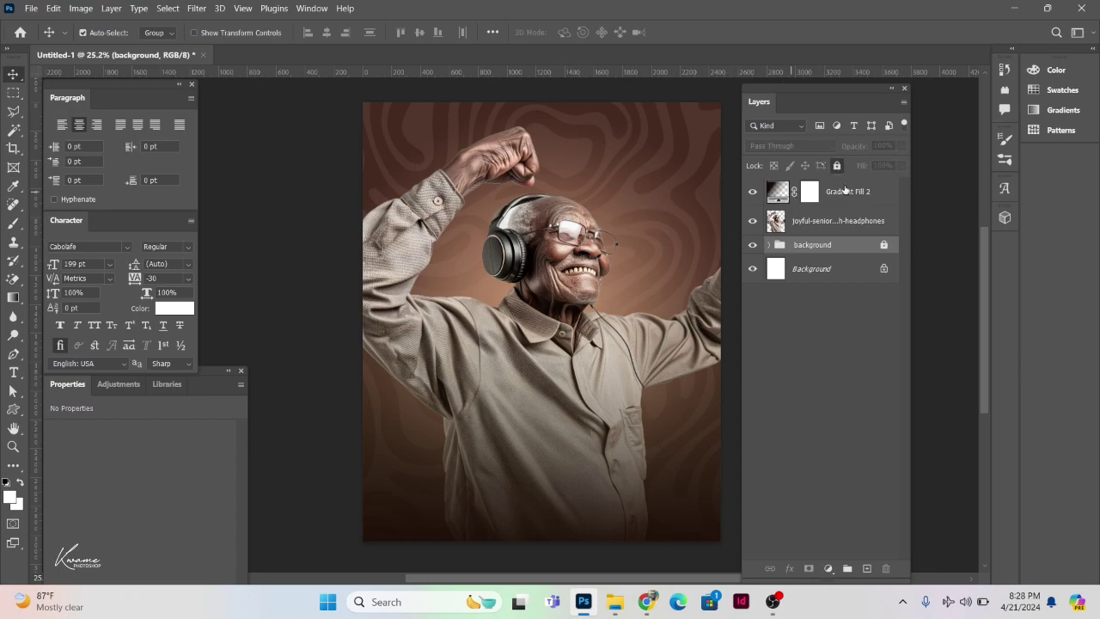
# Step: Add the white 199 pt Cabolafe text "God" and place it in front of all layers over the man's chest
pyautogui.click(13, 373)
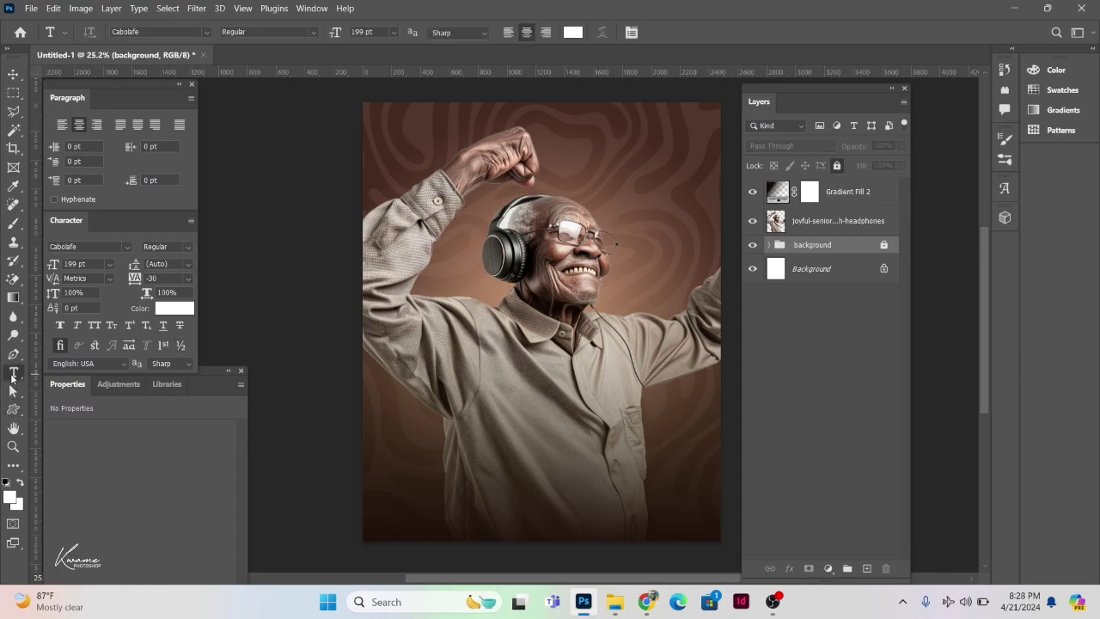
pyautogui.click(462, 409)
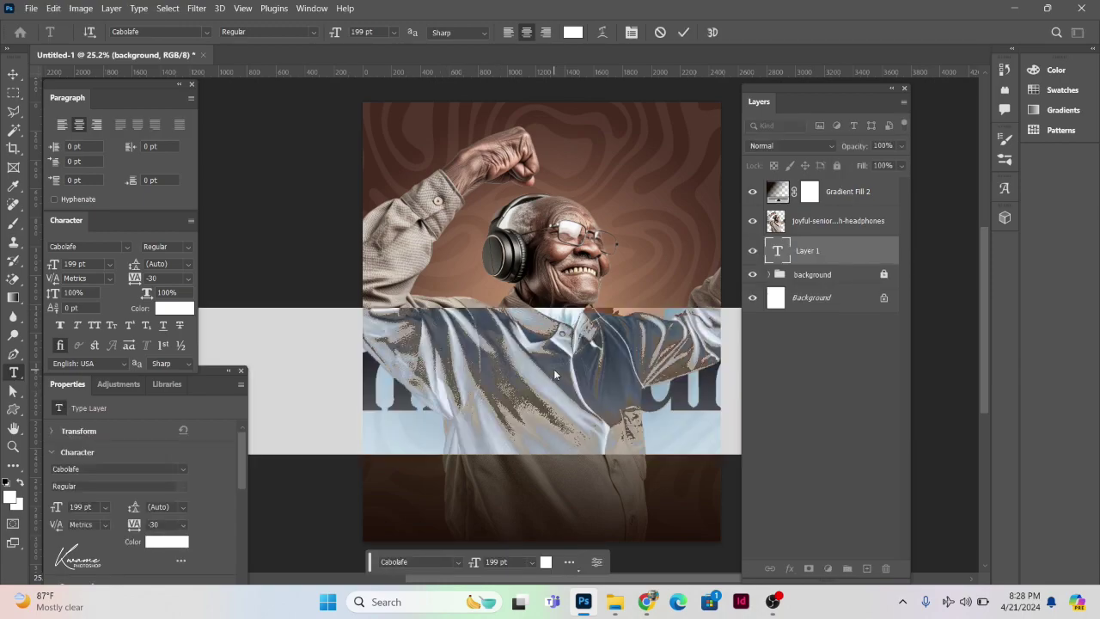
pyautogui.press('BackSpace')
pyautogui.write('C')
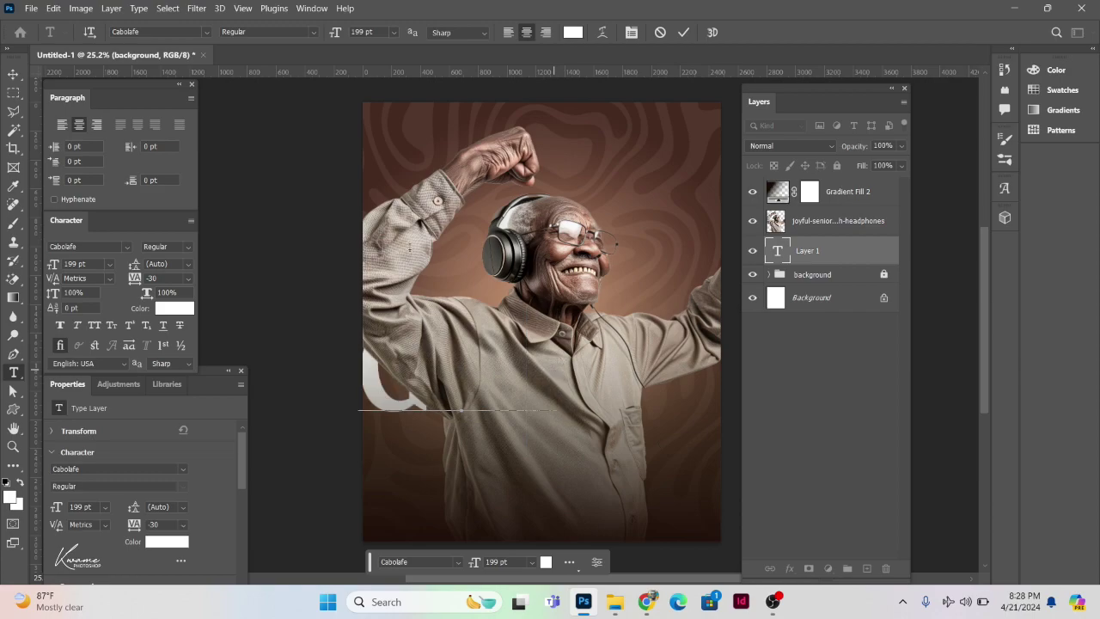
pyautogui.click(13, 75)
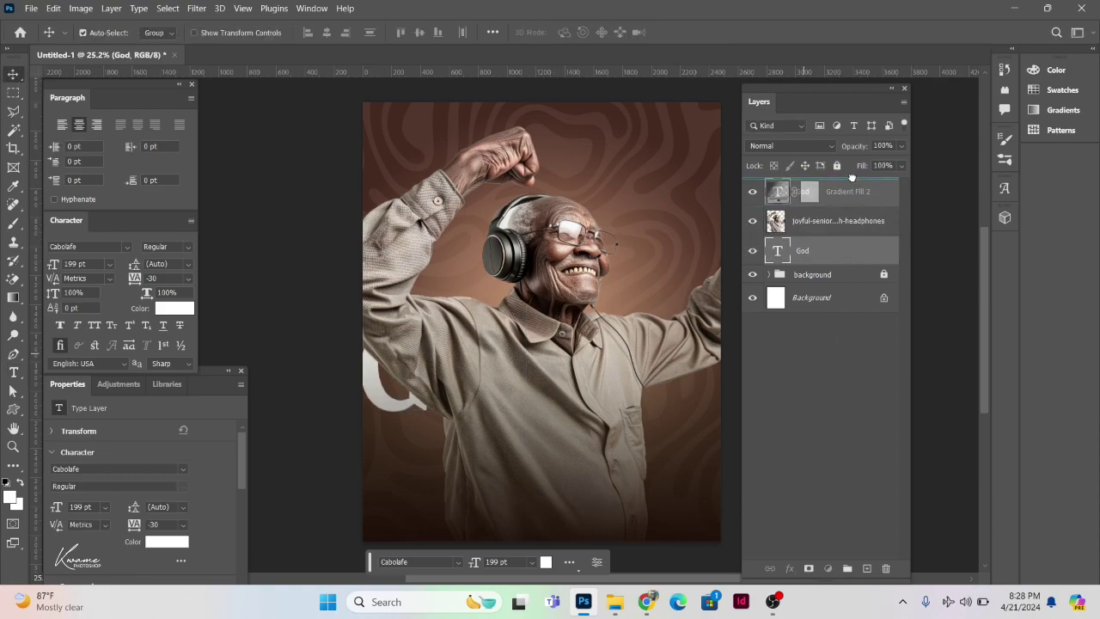
pyautogui.hotkey('ctrl', 'shift', ']')
pyautogui.moveTo(404, 390); pyautogui.dragTo(507, 428)
# Step: Apply stylistic alternates to the letter "d" in "God" to give it a long swash
pyautogui.press('Return')
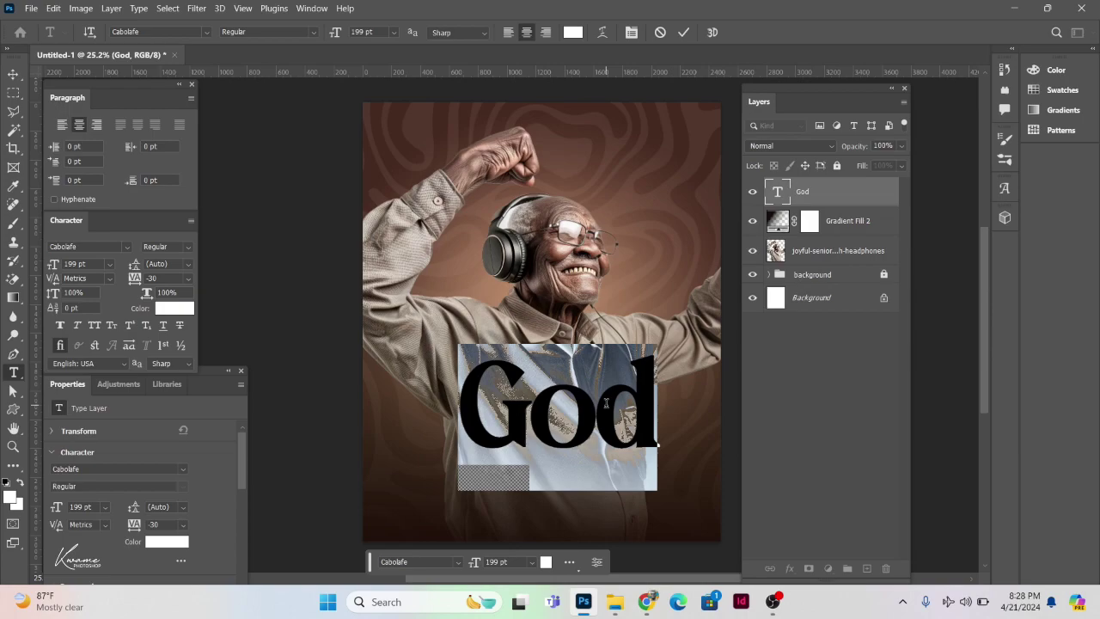
pyautogui.moveTo(605, 402); pyautogui.dragTo(660, 392)
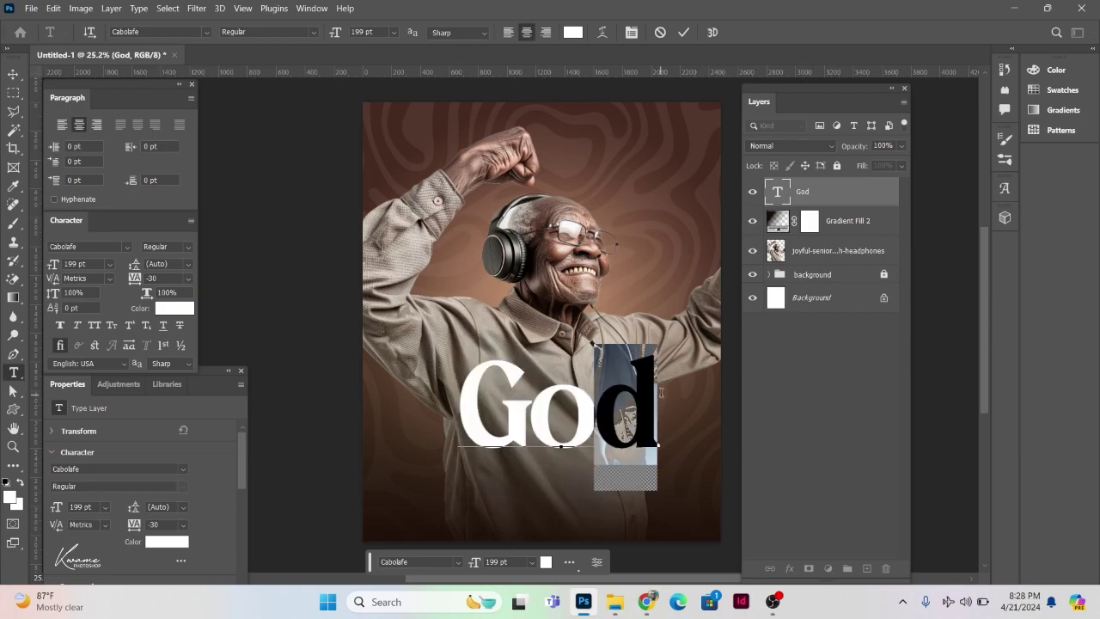
pyautogui.click(130, 344)
pyautogui.click(12, 74)
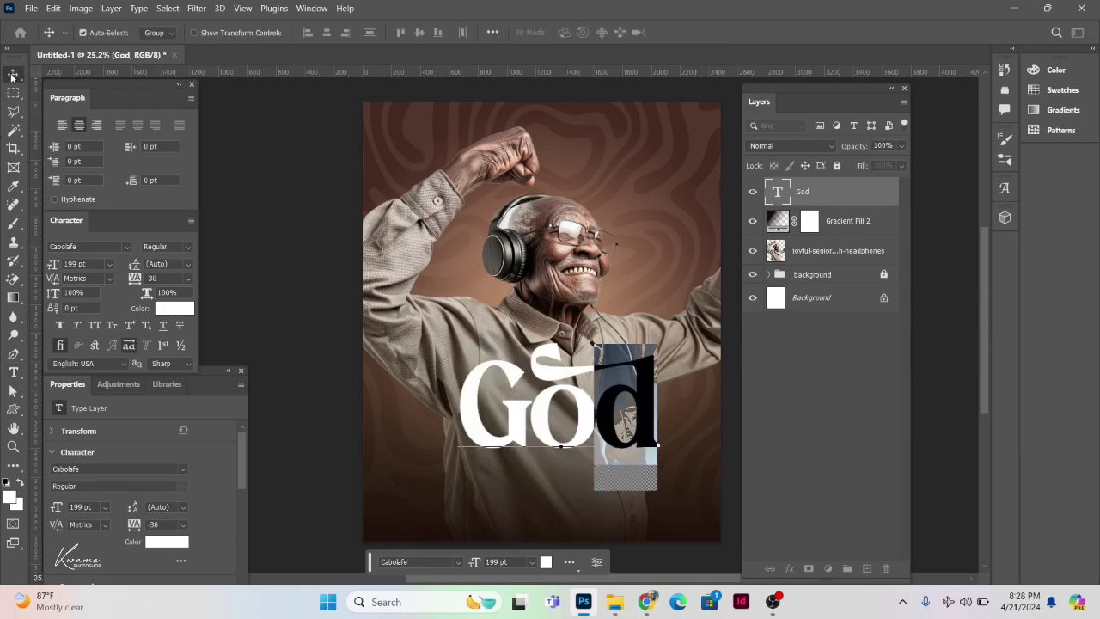
# Step: Duplicate the "God" text directly below itself and change the copy's wording to "Dey"
pyautogui.moveTo(571, 438); pyautogui.dragTo(558, 498)
pyautogui.doubleClick(558, 499)
pyautogui.write('Dey')
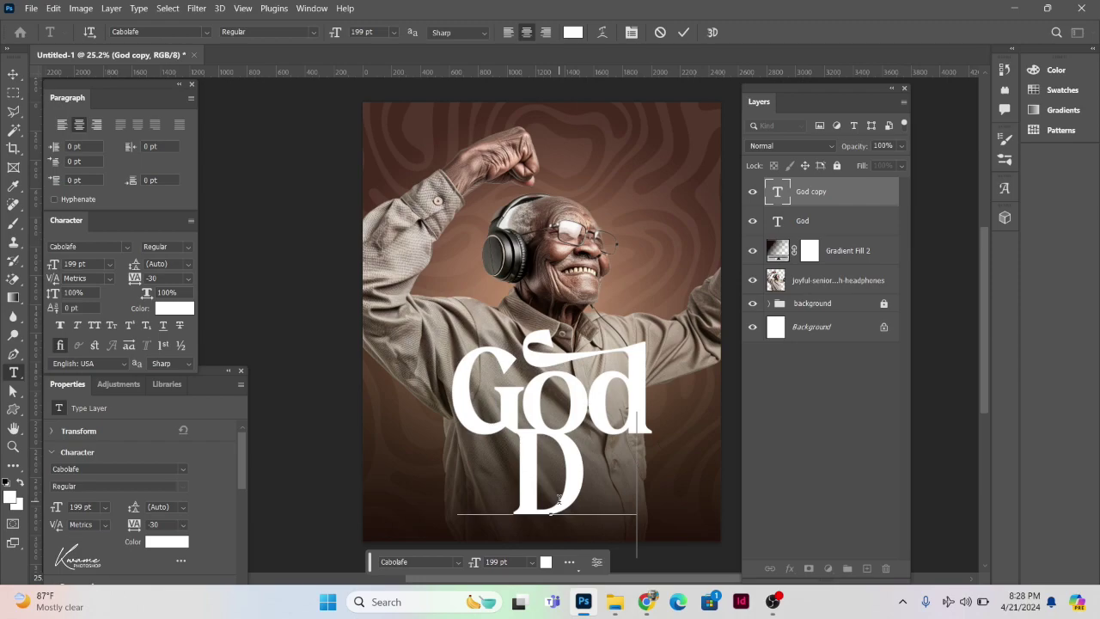
pyautogui.click(12, 74)
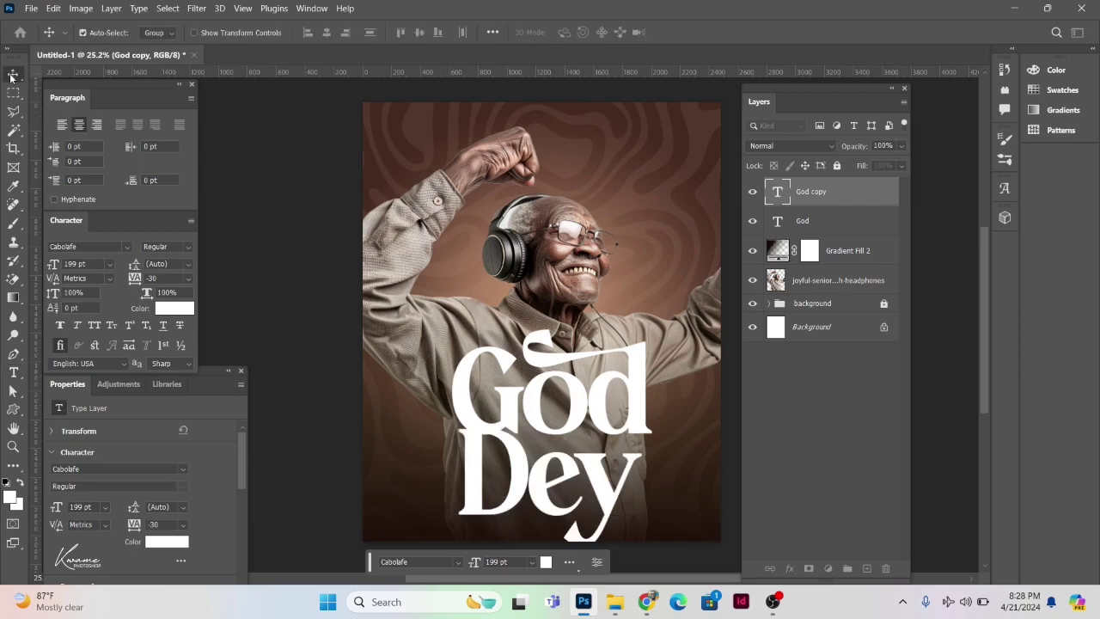
# Step: Scale the word "Dey" down to about 86 pt and center it beneath "God"
pyautogui.hotkey('ctrl', 't')
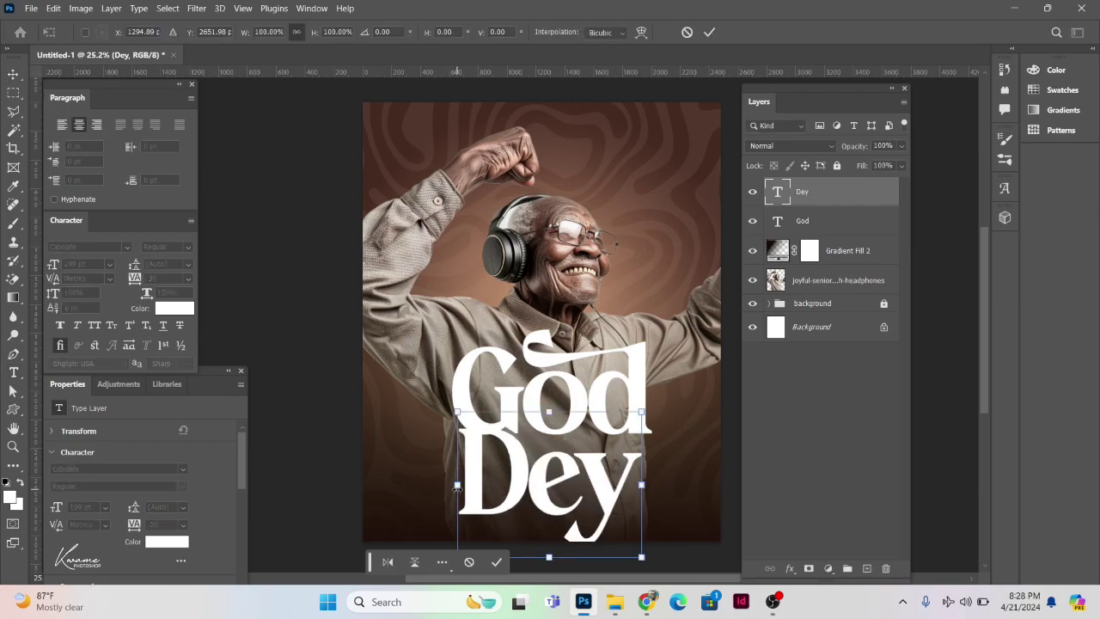
pyautogui.moveTo(456, 486); pyautogui.dragTo(573, 467)
pyautogui.press('Return')
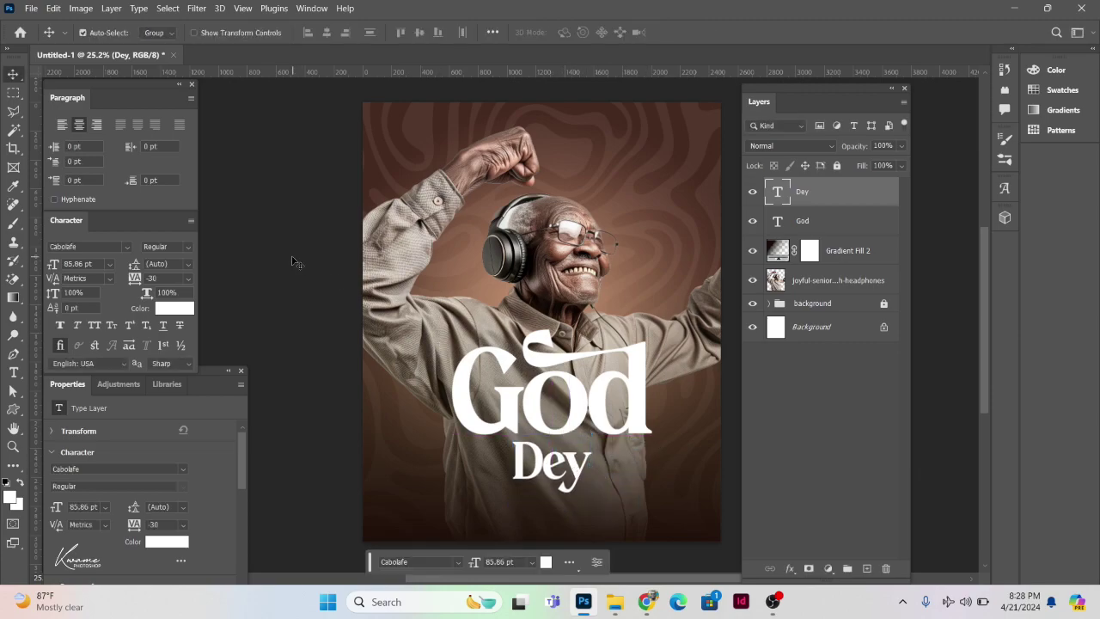
# Step: Lock the man's layer and the Gradient Fill 2 layer, and move "God" and "Dey" slightly lower together
pyautogui.click(670, 219)
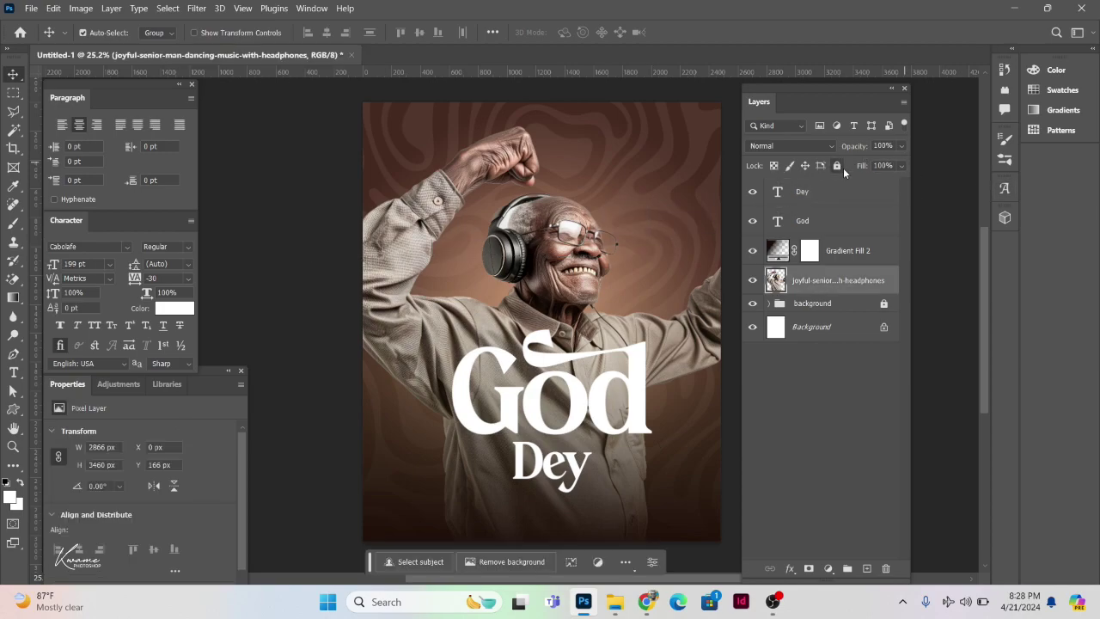
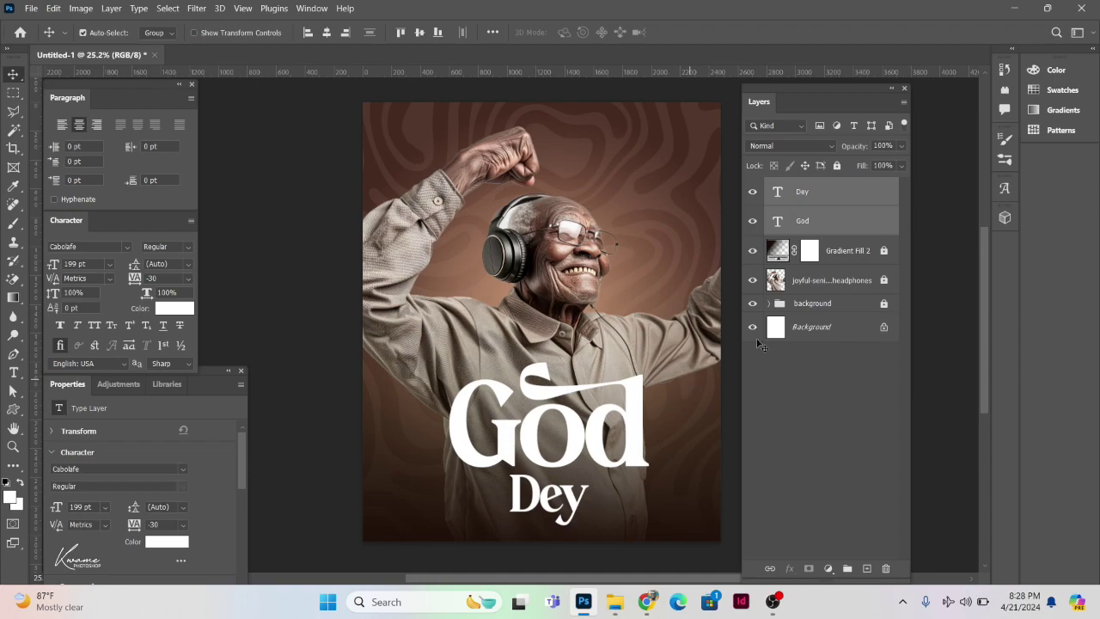
pyautogui.click(945, 293)
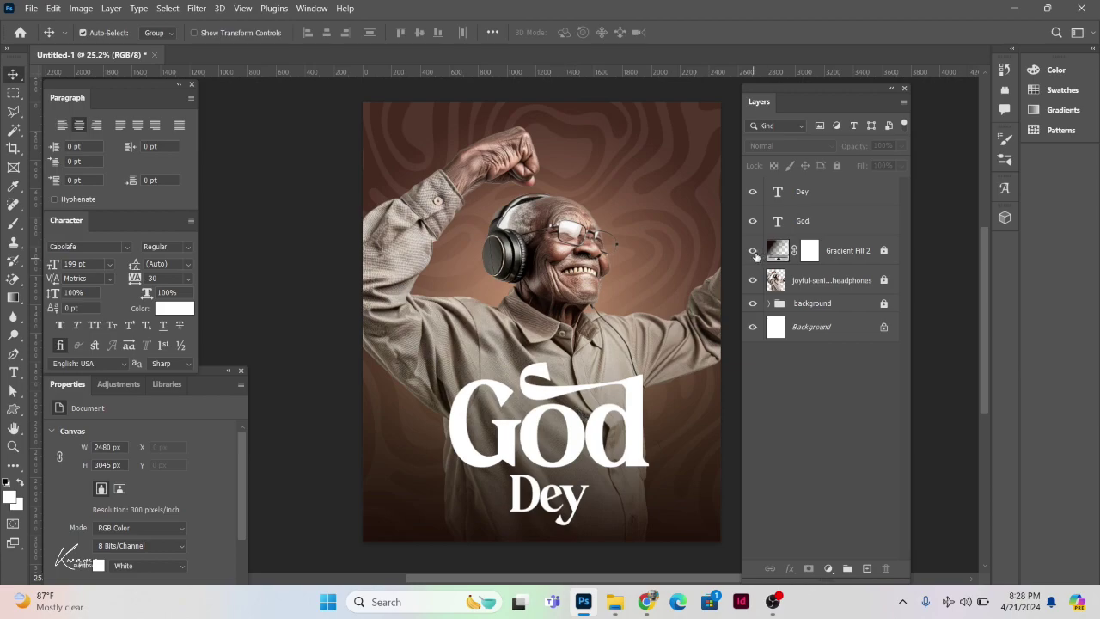
# Step: Move the "God" text slightly left so it is centered across the canvas
pyautogui.moveTo(567, 419); pyautogui.dragTo(557, 416)
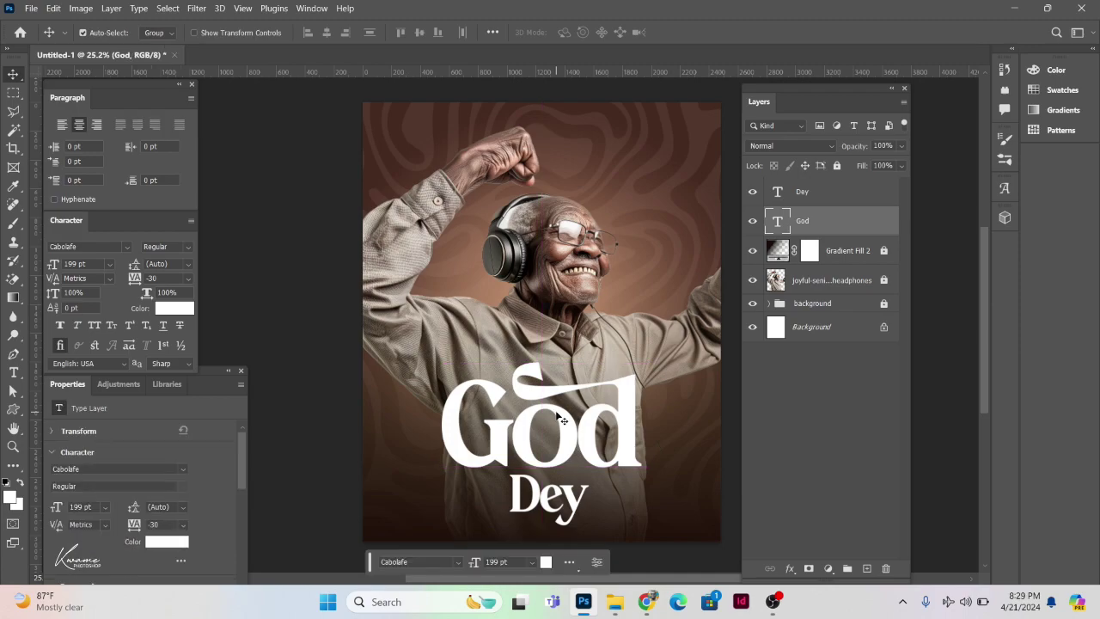
# Step: Create a placeholder paragraph text box beside the man's raised fist, set in Times New Roman at 7 pt
pyautogui.click(14, 371)
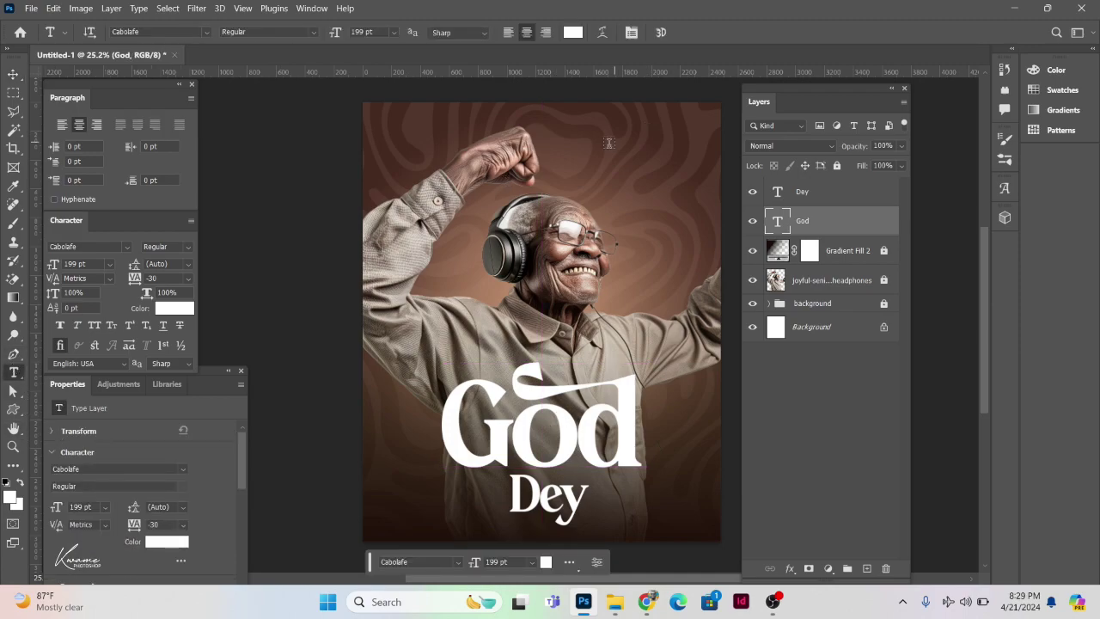
pyautogui.moveTo(603, 146); pyautogui.dragTo(707, 206)
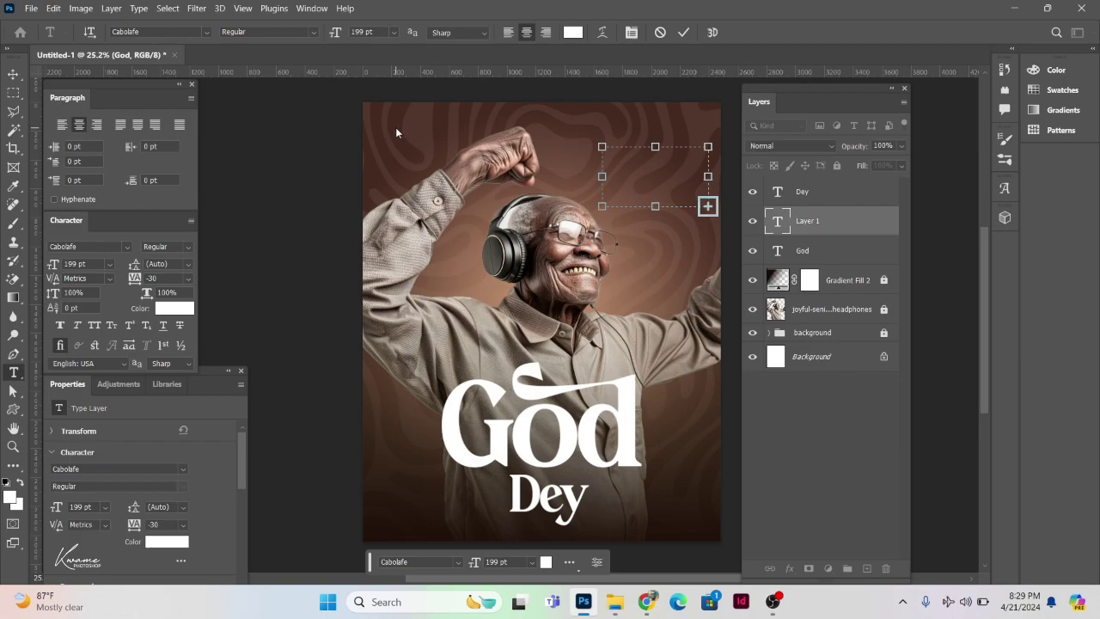
pyautogui.click(178, 32)
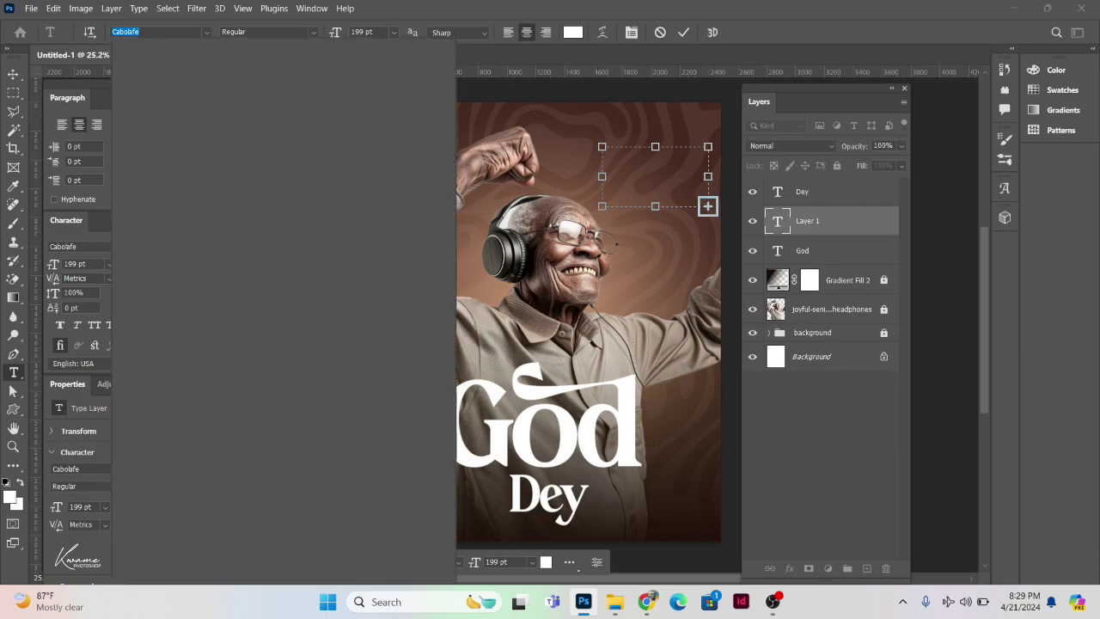
pyautogui.write('Times New Roman')
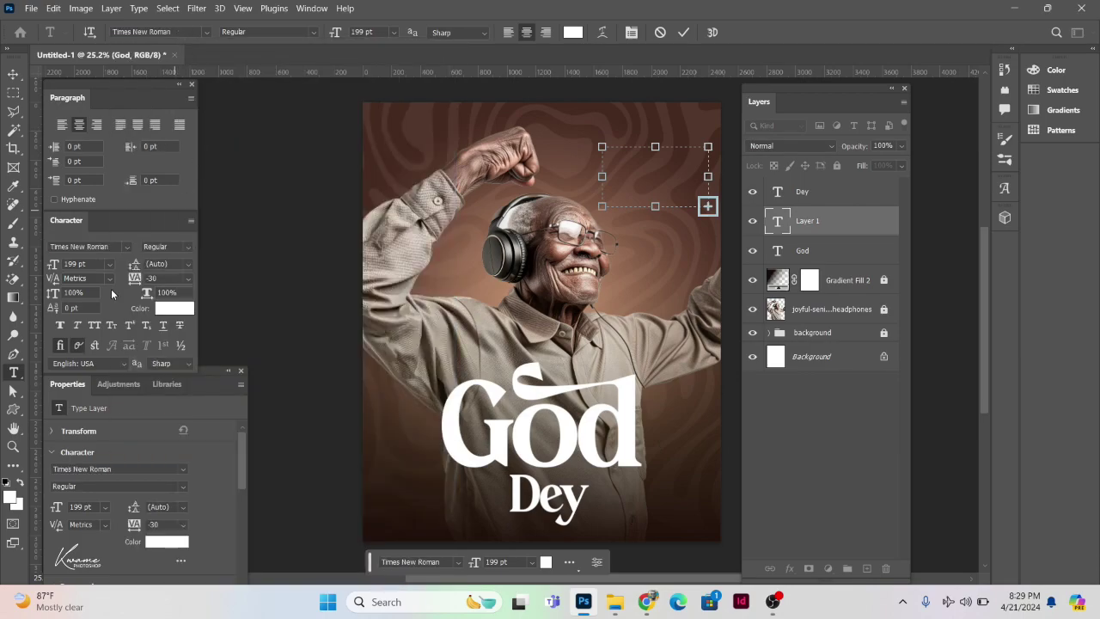
pyautogui.moveTo(58, 269); pyautogui.dragTo(3, 270)
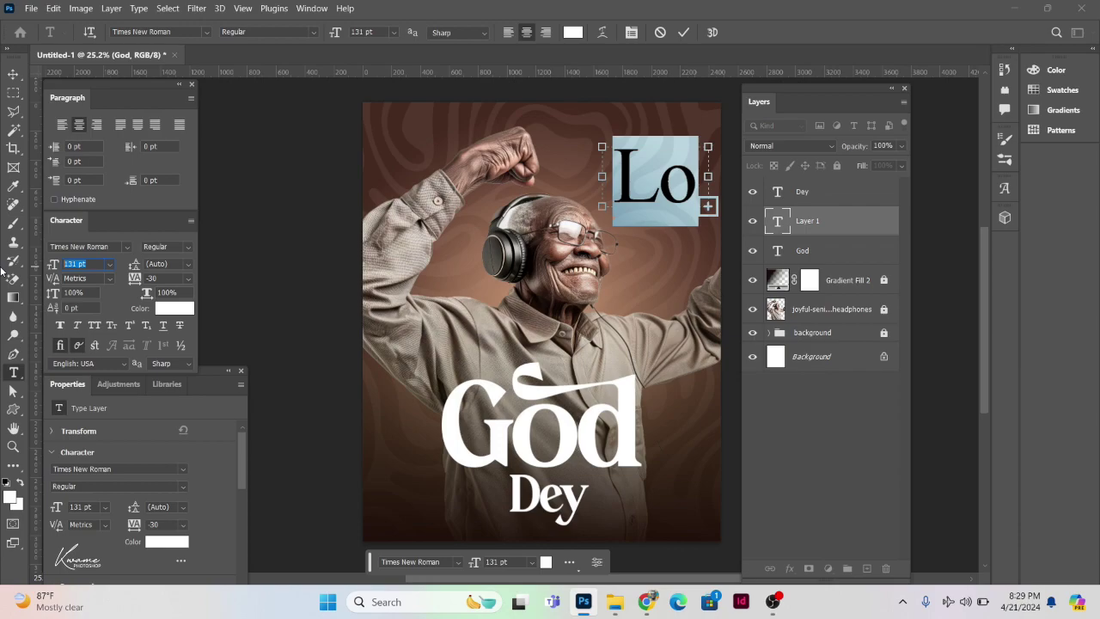
pyautogui.write('7')
pyautogui.press('Return')
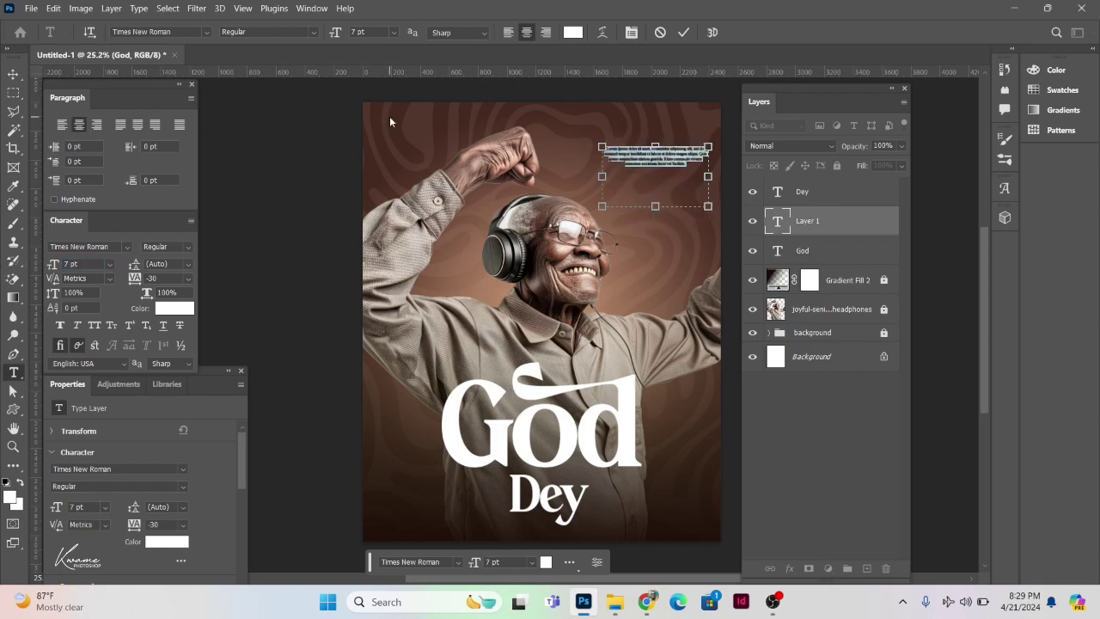
# Step: Make the placeholder paragraph white and left-aligned
pyautogui.click(574, 32)
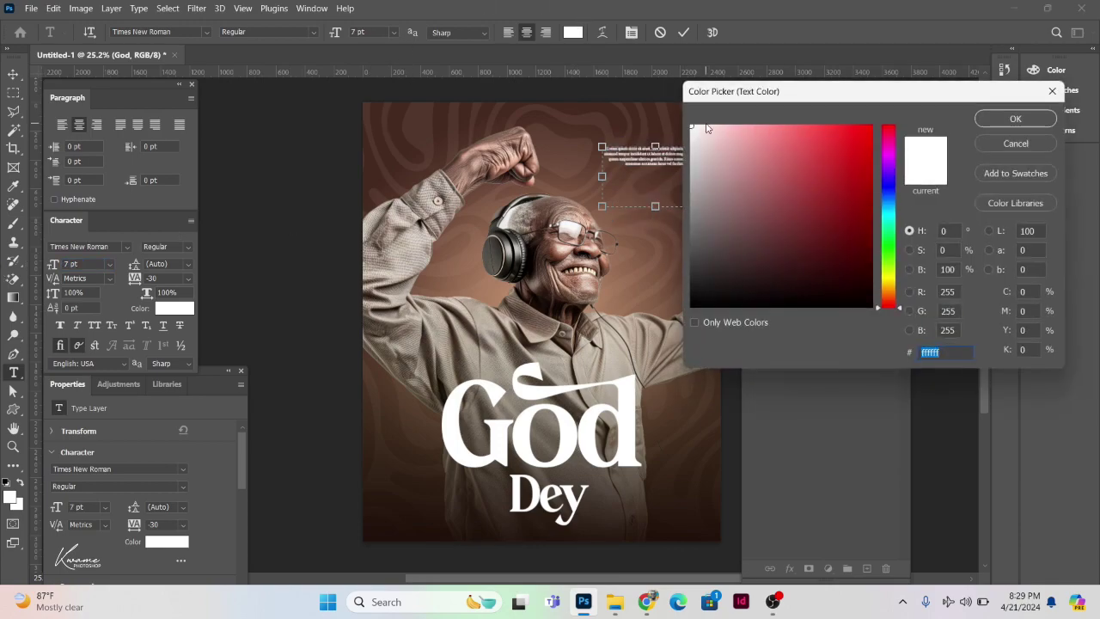
pyautogui.press('Return')
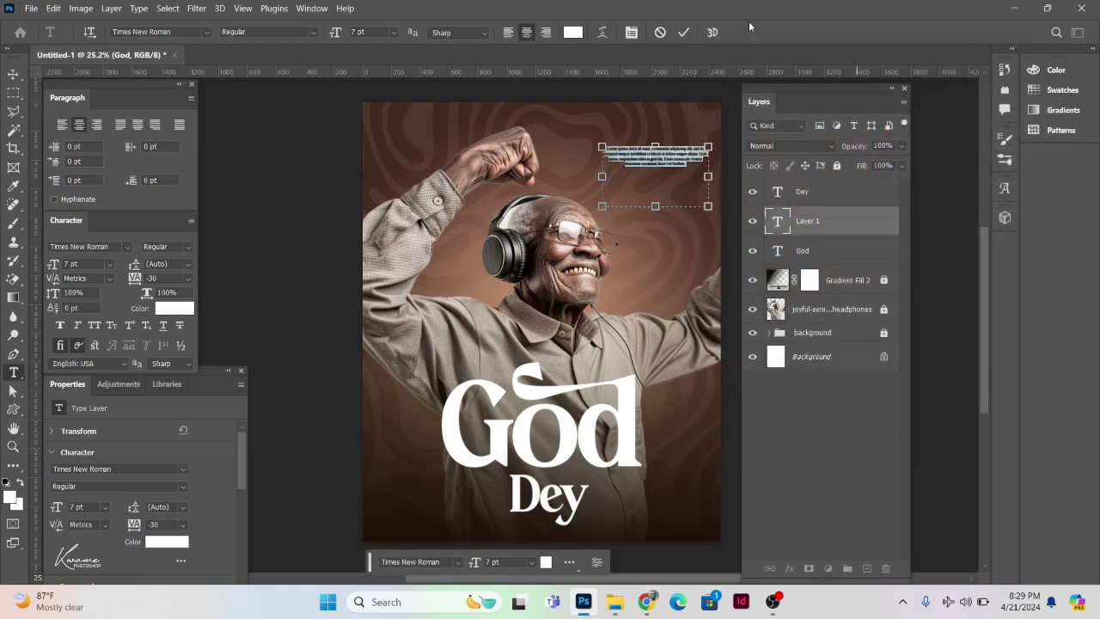
pyautogui.click(508, 32)
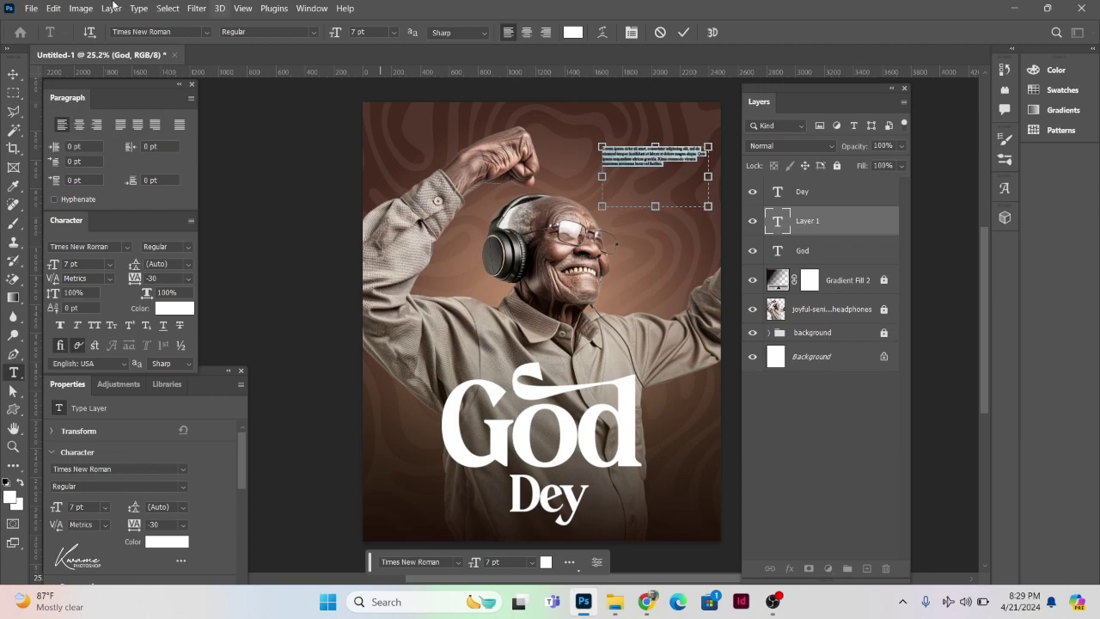
pyautogui.click(13, 74)
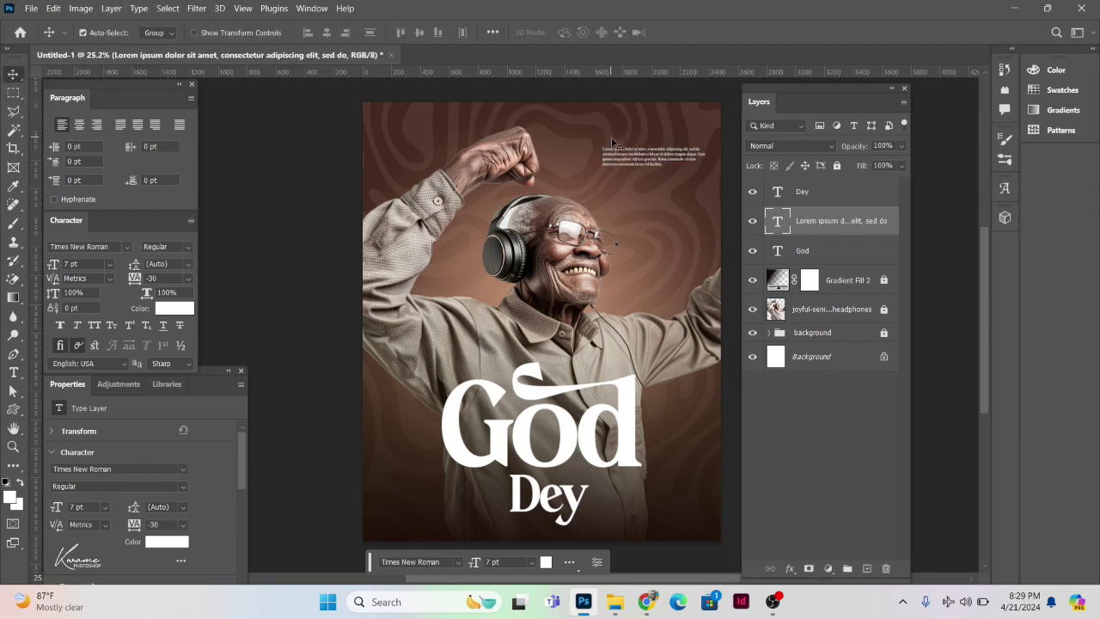
pyautogui.moveTo(615, 156); pyautogui.dragTo(491, 262)
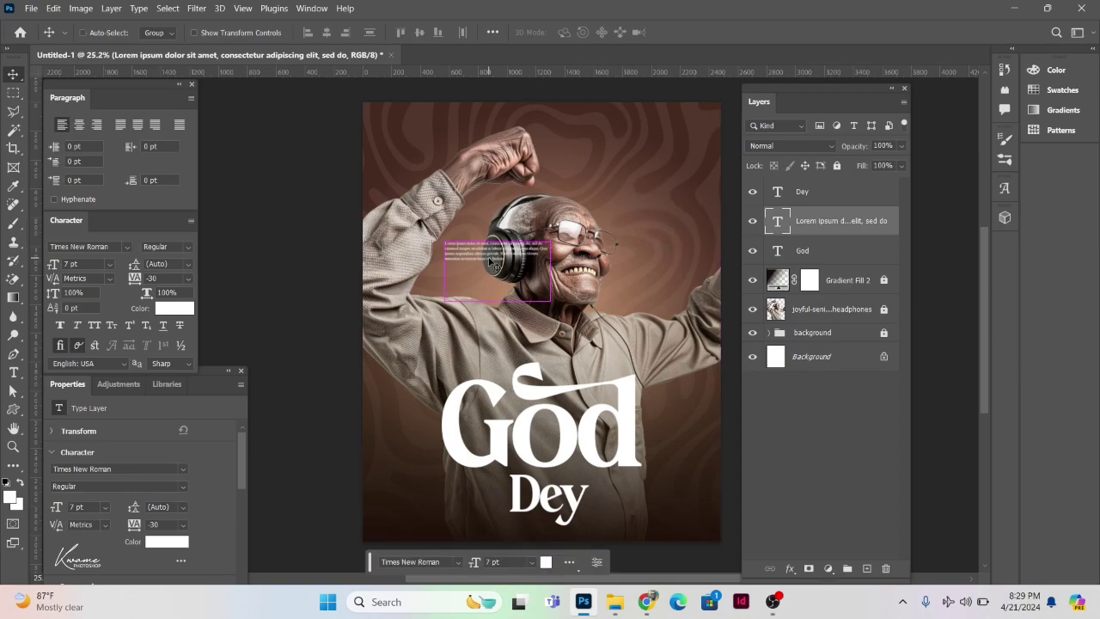
pyautogui.hotkey('ctrl', 'z')
pyautogui.hotkey('ctrl', 'z')
pyautogui.moveTo(643, 160); pyautogui.dragTo(432, 503)
pyautogui.press('Delete')
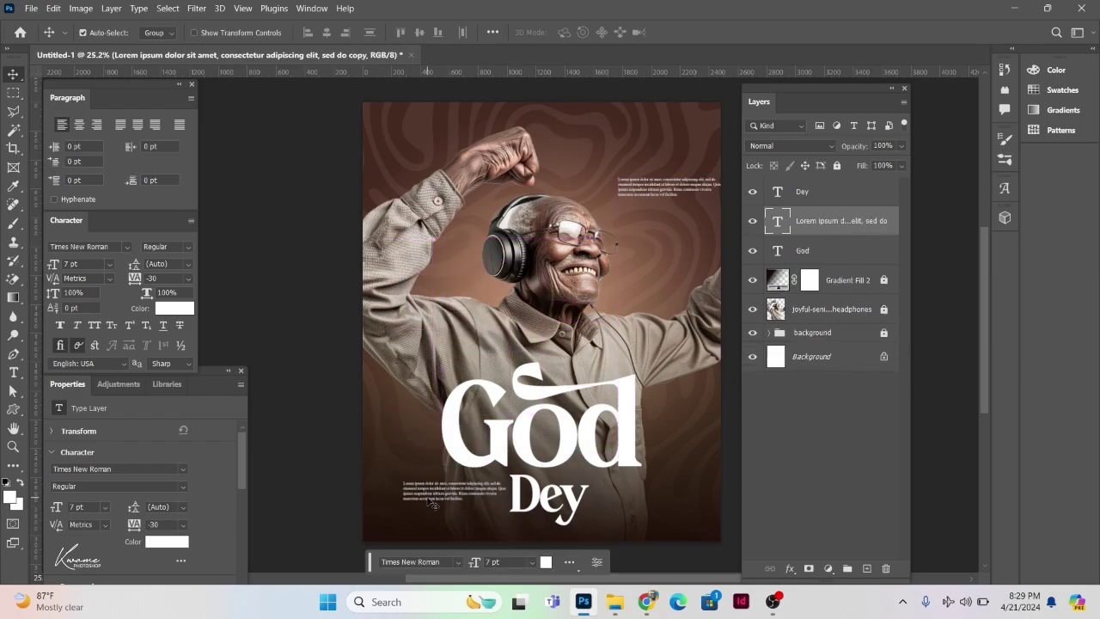
# Step: Move "God" and "Dey" up together to free space beneath them for the paragraph
pyautogui.click(541, 503)
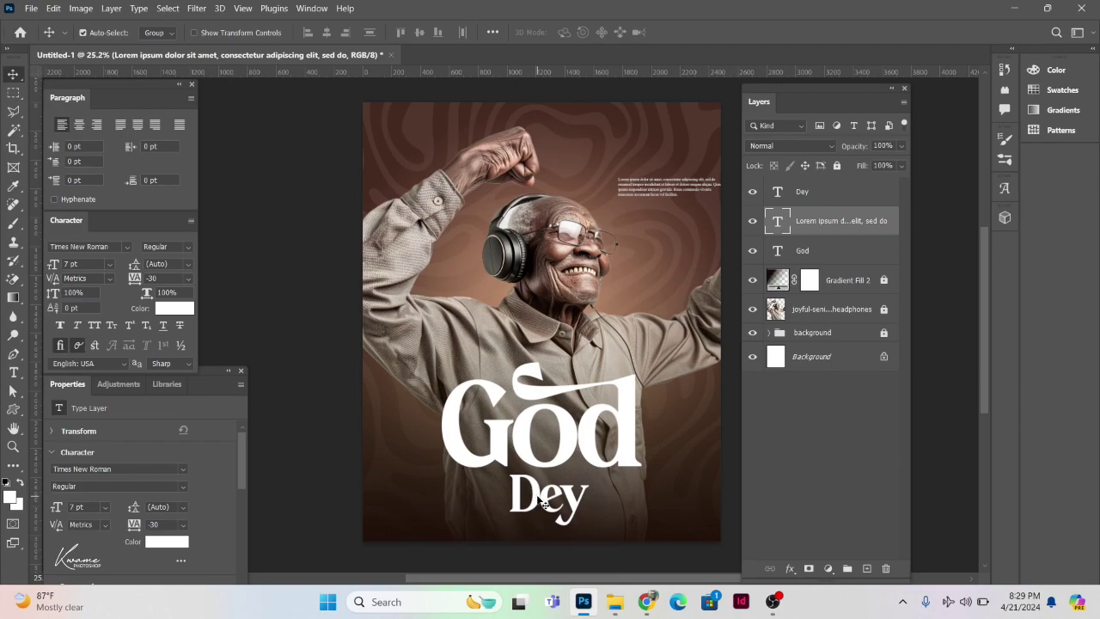
pyautogui.click(526, 438)
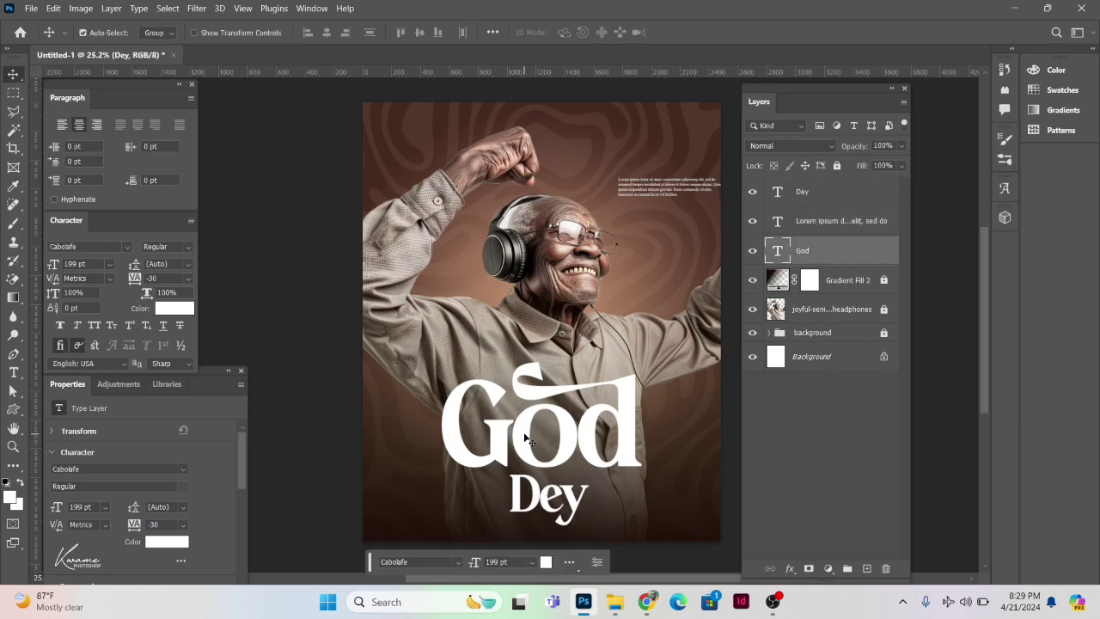
pyautogui.keyDown('shift'); pyautogui.click(530, 476); pyautogui.keyUp('shift')
pyautogui.moveTo(530, 464); pyautogui.dragTo(530, 430)
# Step: Place the placeholder paragraph beneath "Dey" in a wider text box and lengthen it by repeating its text
pyautogui.moveTo(654, 195); pyautogui.dragTo(648, 518)
pyautogui.doubleClick(518, 509)
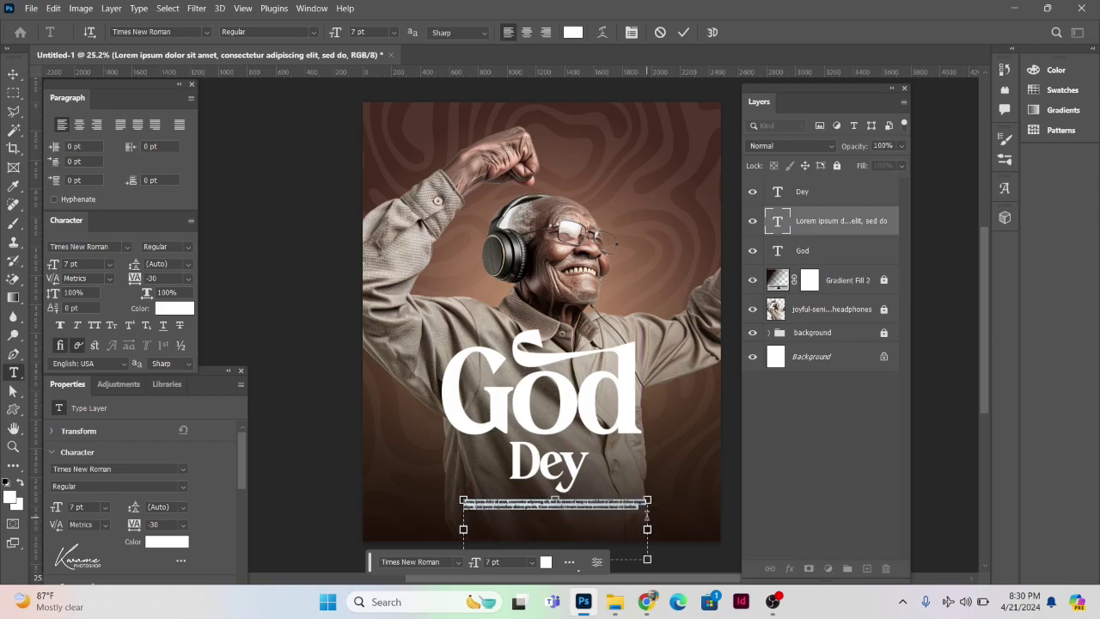
pyautogui.click(648, 518)
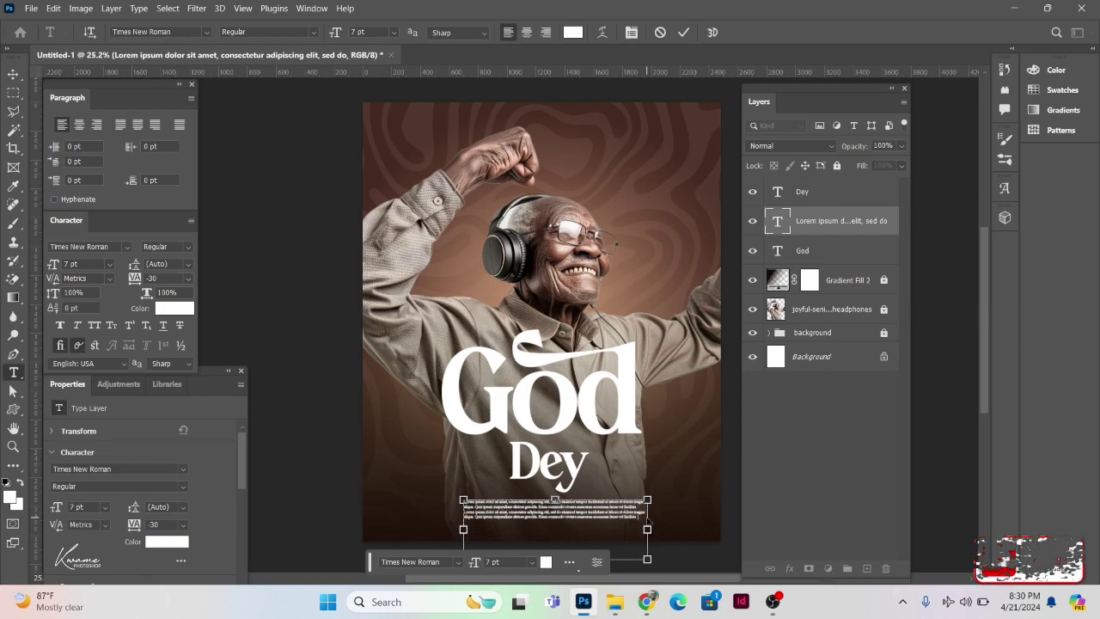
pyautogui.hotkey('ctrl', 'a')
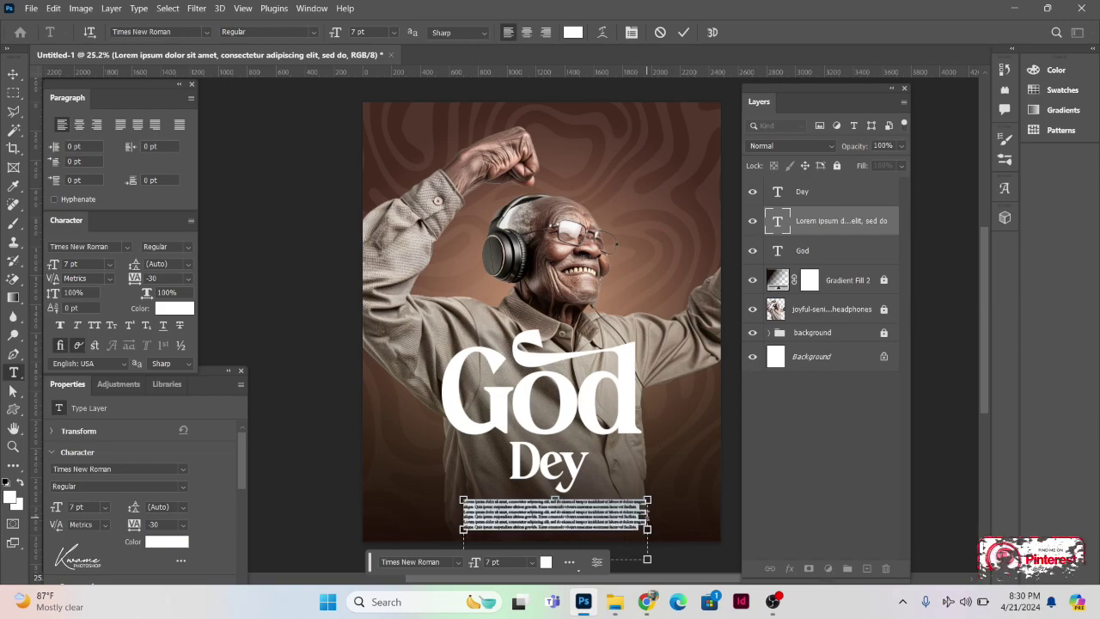
# Step: Center-align the placeholder paragraph in a still wider text box and center it beneath "Dey"
pyautogui.click(528, 33)
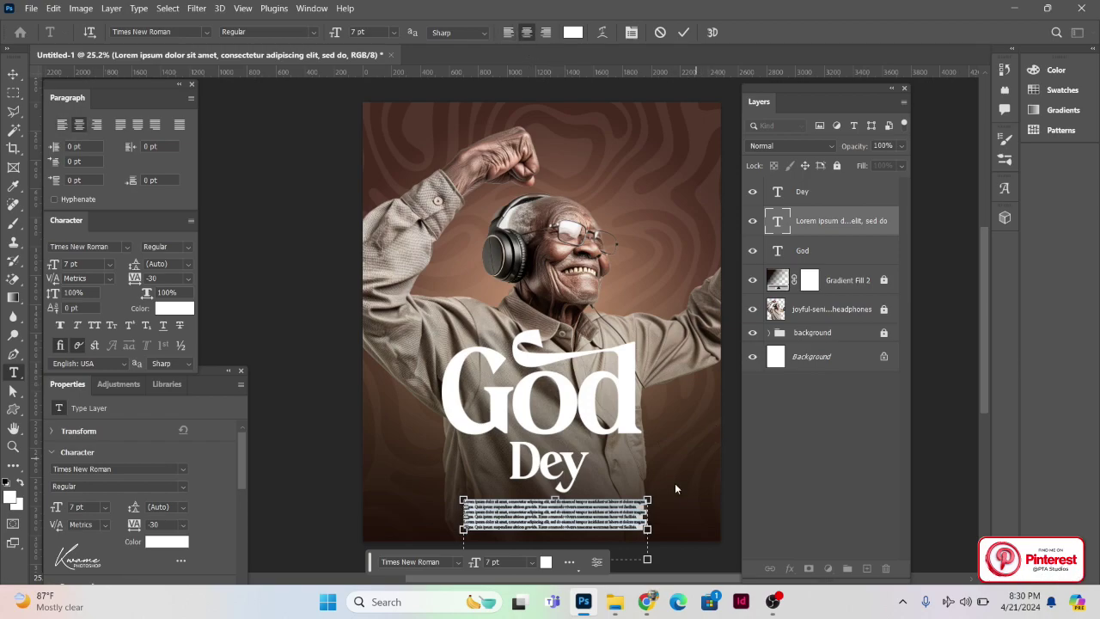
pyautogui.moveTo(679, 519); pyautogui.dragTo(721, 519)
pyautogui.click(13, 74)
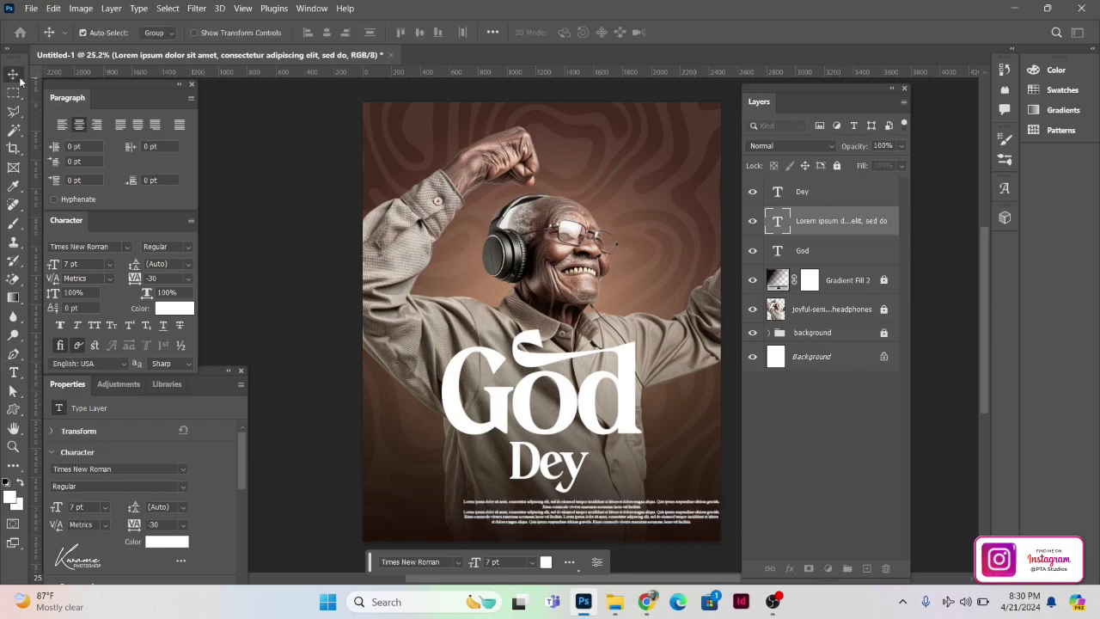
pyautogui.moveTo(620, 505); pyautogui.dragTo(556, 504)
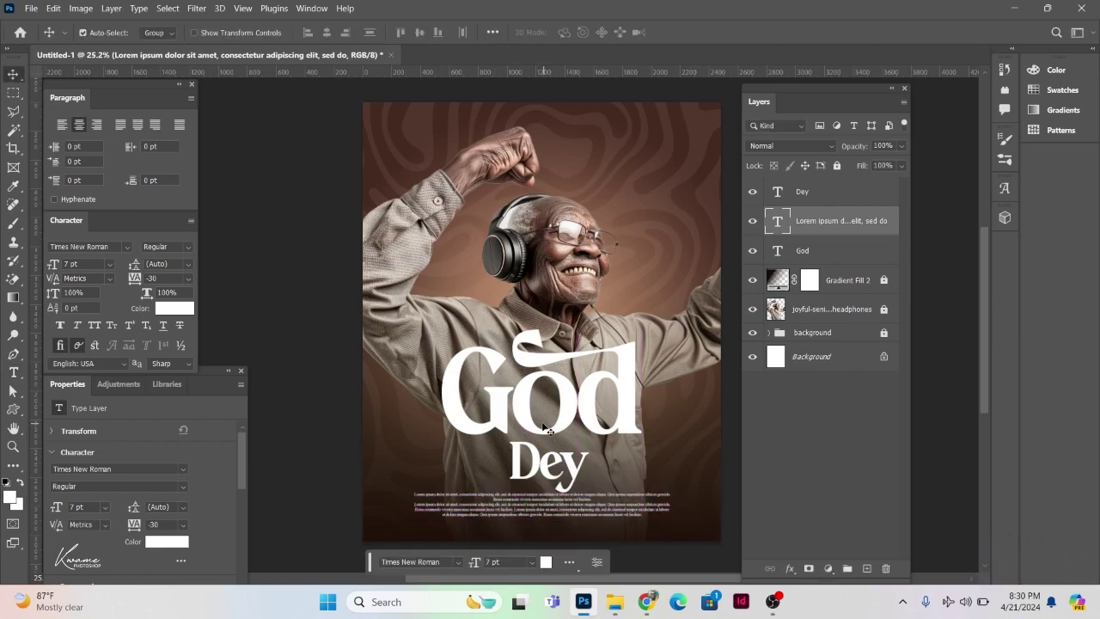
# Step: Lower the "God" text slightly so it sits closer to "Dey"
pyautogui.moveTo(546, 433)
pyautogui.mouseDown()
pyautogui.moveTo(542, 422)
pyautogui.moveTo(542, 444)
pyautogui.mouseUp()
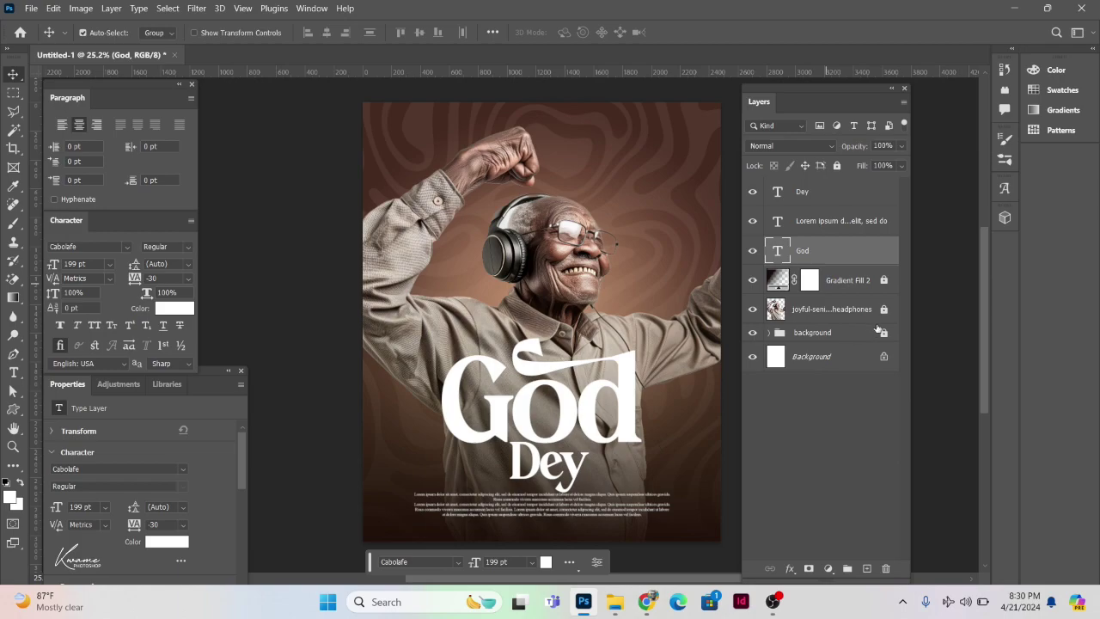
# Step: Unlock the background group and set the light color stop of its Gradient Fill 1 to #a67b5e
pyautogui.click(769, 333)
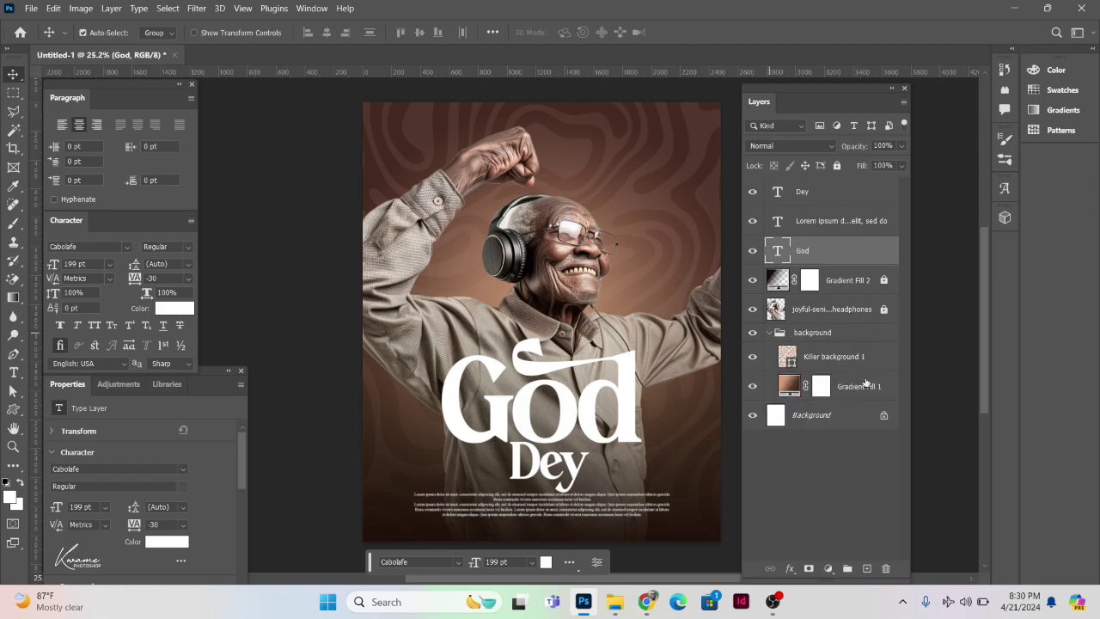
pyautogui.doubleClick(789, 387)
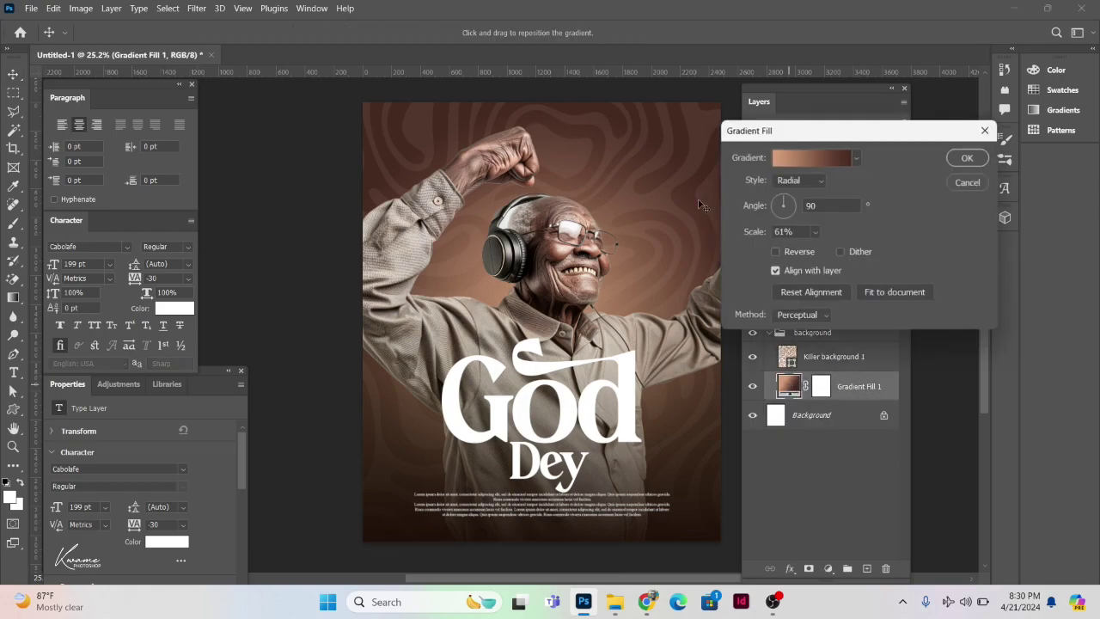
pyautogui.click(787, 164)
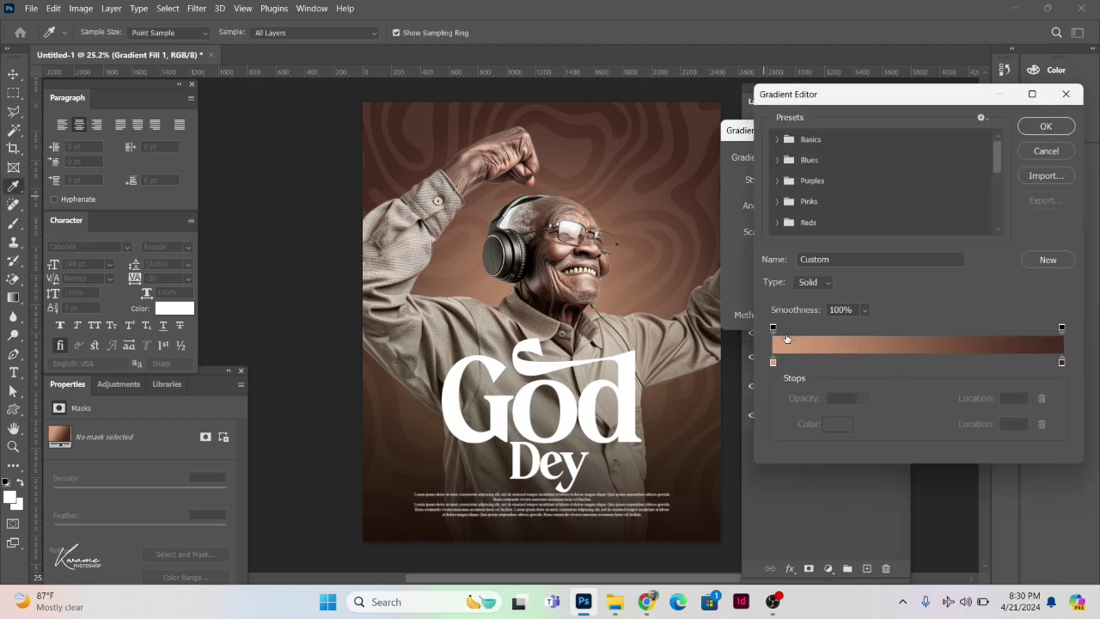
pyautogui.click(772, 364)
pyautogui.click(838, 425)
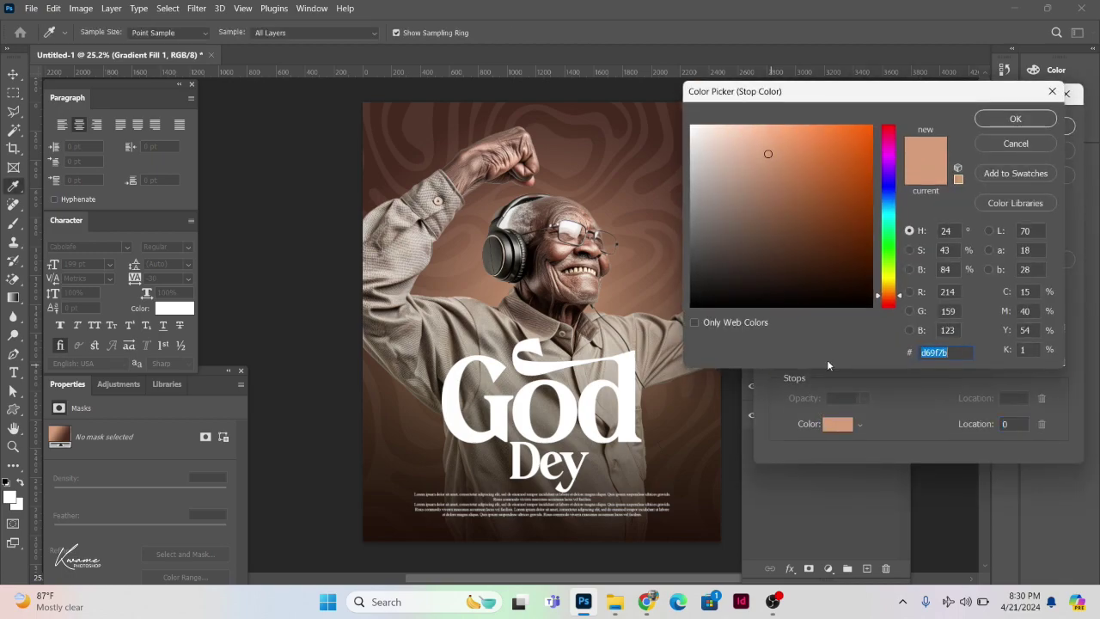
pyautogui.moveTo(770, 154); pyautogui.dragTo(769, 188)
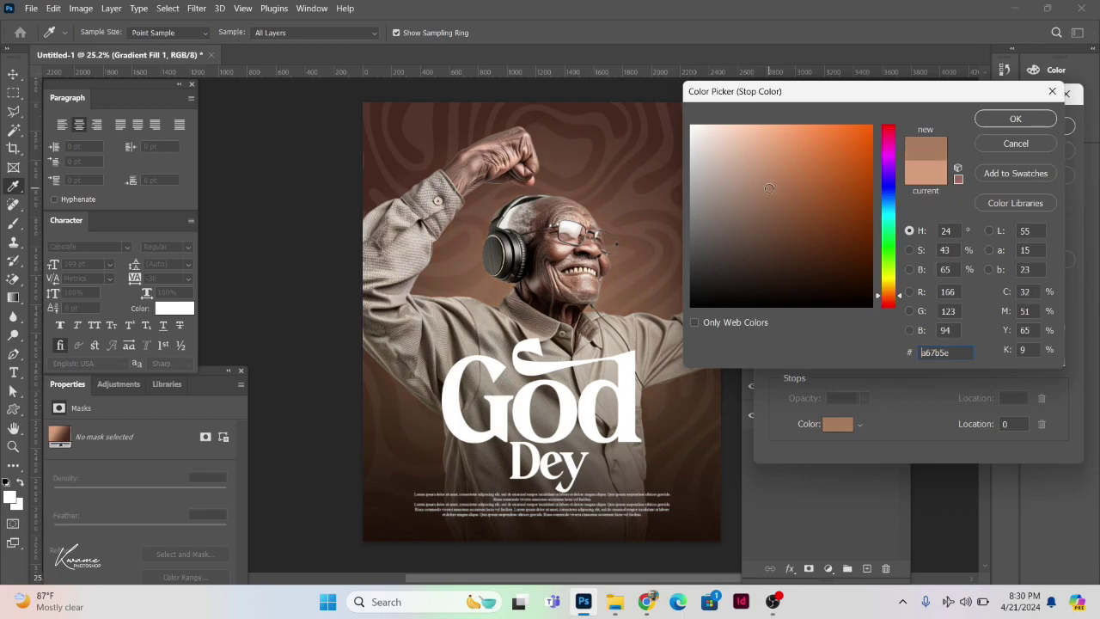
pyautogui.press('Return')
pyautogui.press('Return')
pyautogui.press('Return')
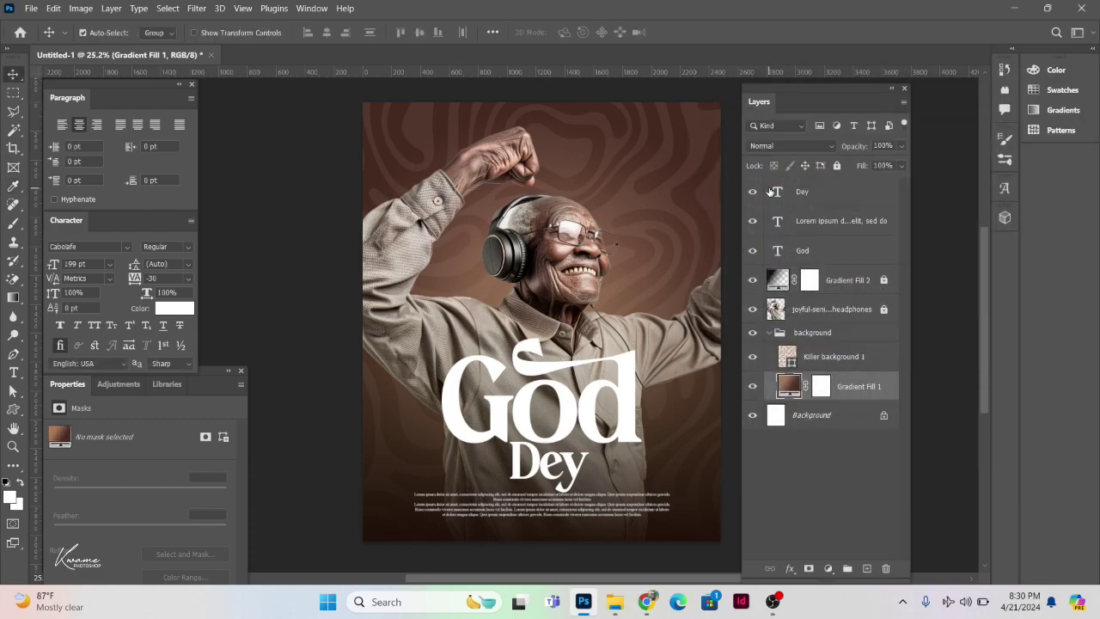
# Step: Collapse the background group and lock it again
pyautogui.click(769, 334)
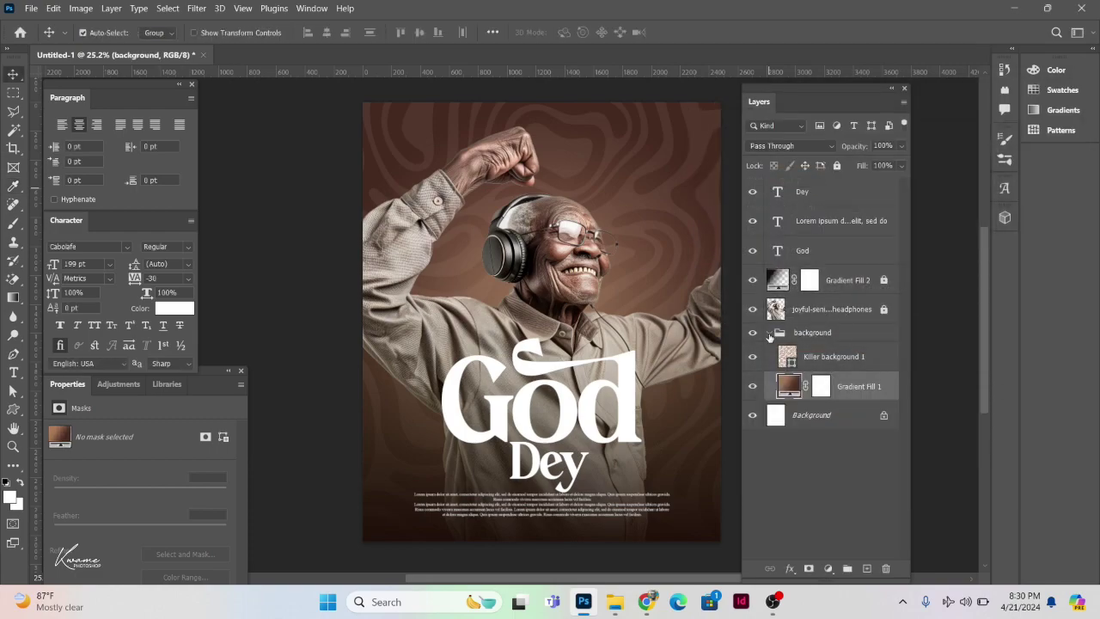
pyautogui.click(835, 169)
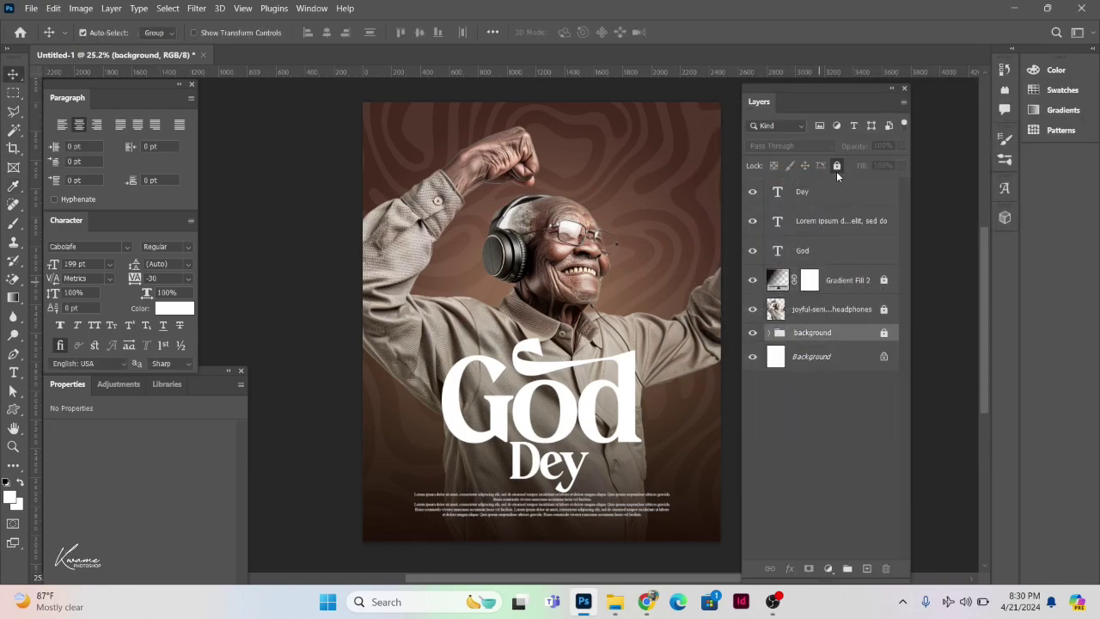
# Step: Place Untitled-2.png from the Old man folder into the poster as a new layer above the "Dey" text
pyautogui.click(822, 283)
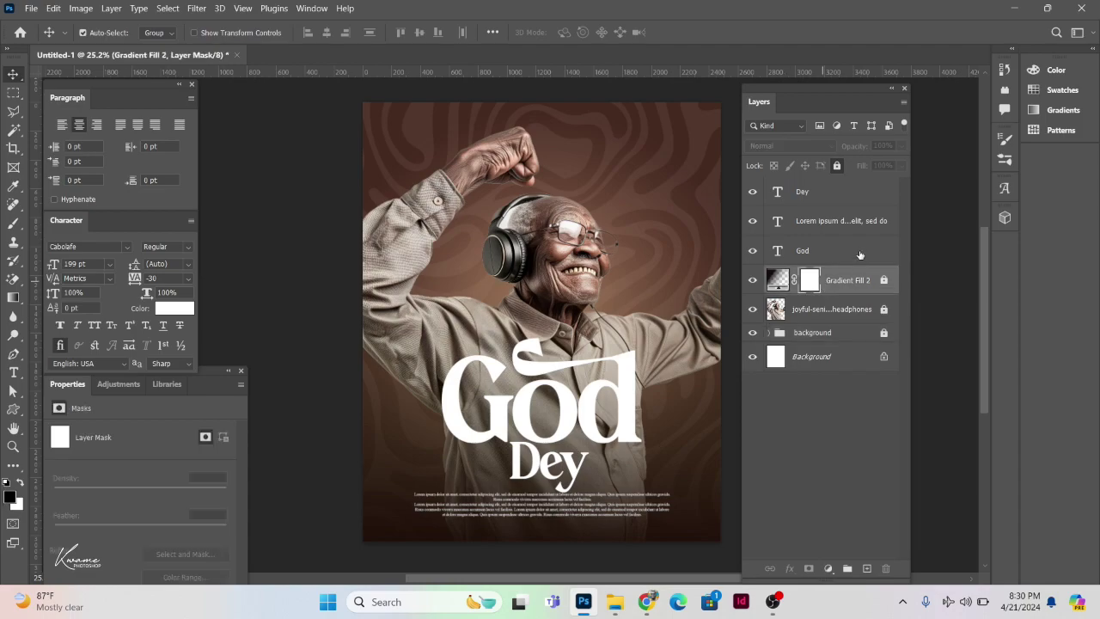
pyautogui.click(830, 200)
pyautogui.moveTo(615, 601)
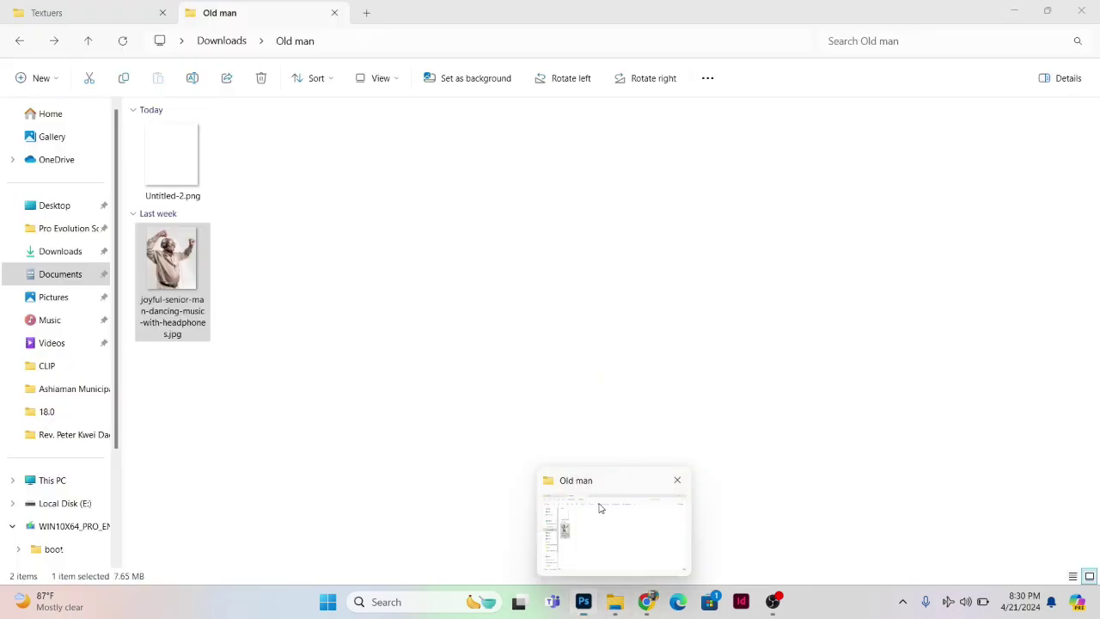
pyautogui.click(599, 508)
pyautogui.click(178, 190)
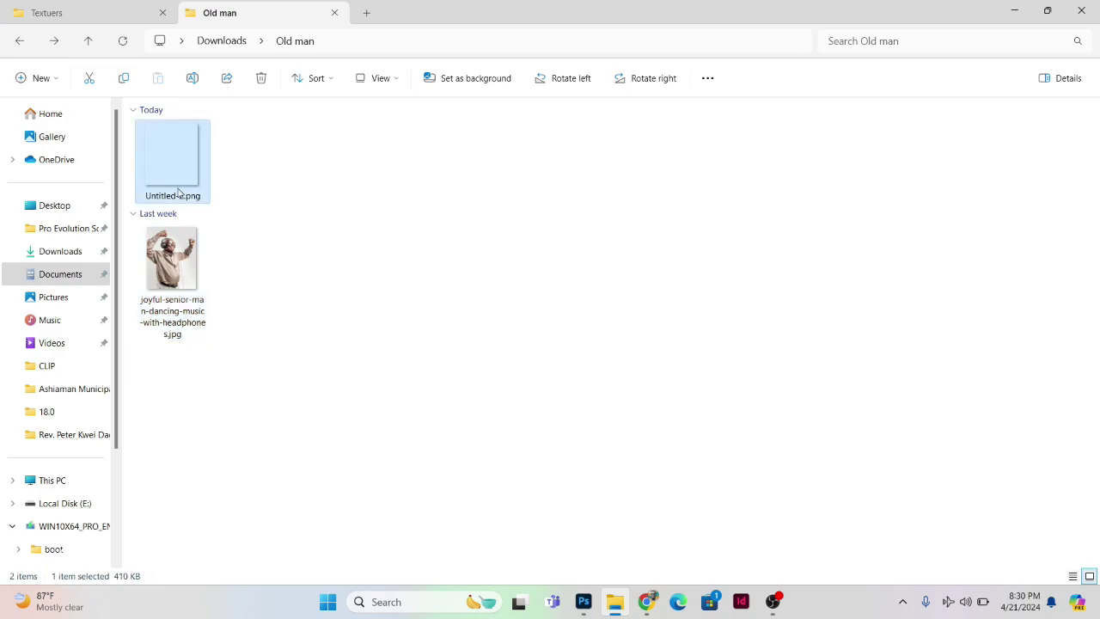
pyautogui.moveTo(178, 191); pyautogui.dragTo(534, 310)
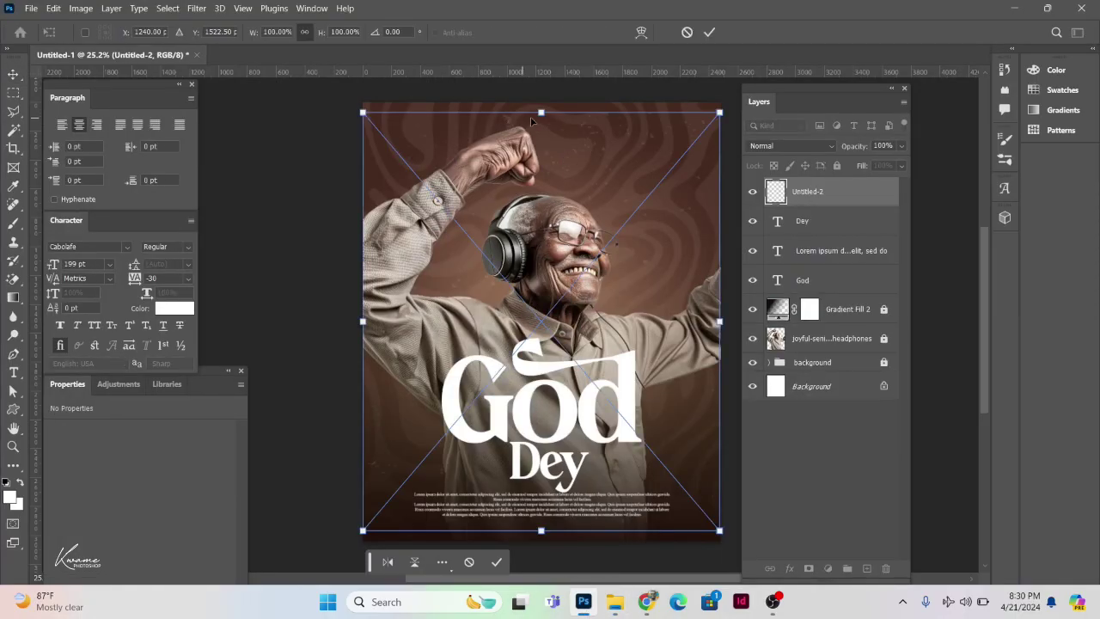
# Step: Enlarge the placed Untitled-2 overlay to about 106% so it covers the whole canvas, and apply the transform
pyautogui.moveTo(540, 113); pyautogui.dragTo(541, 96)
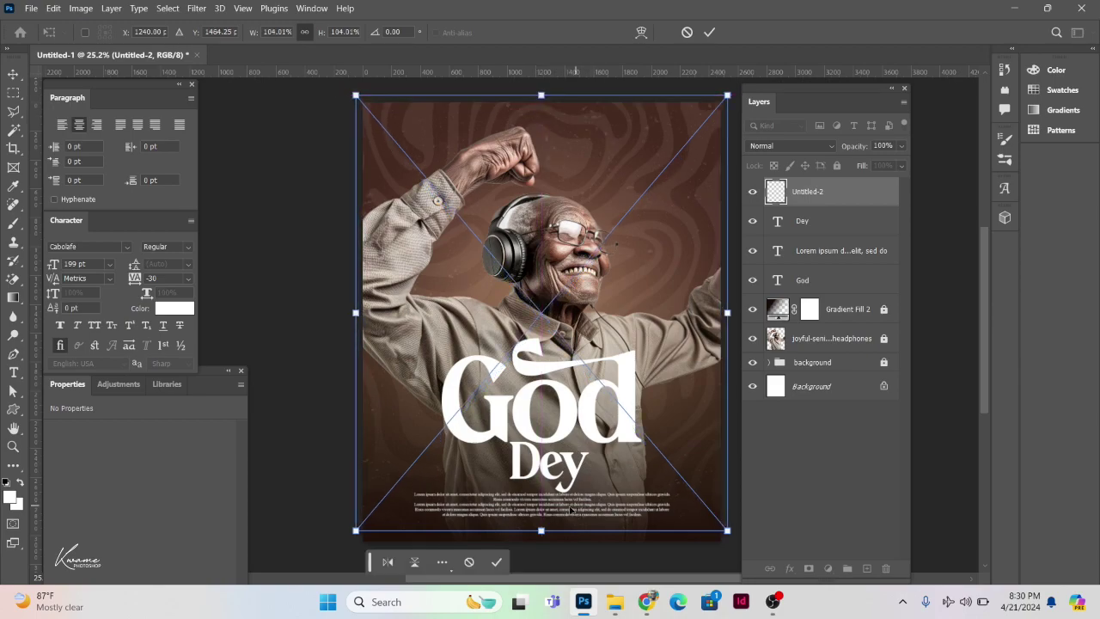
pyautogui.moveTo(540, 530); pyautogui.dragTo(539, 541)
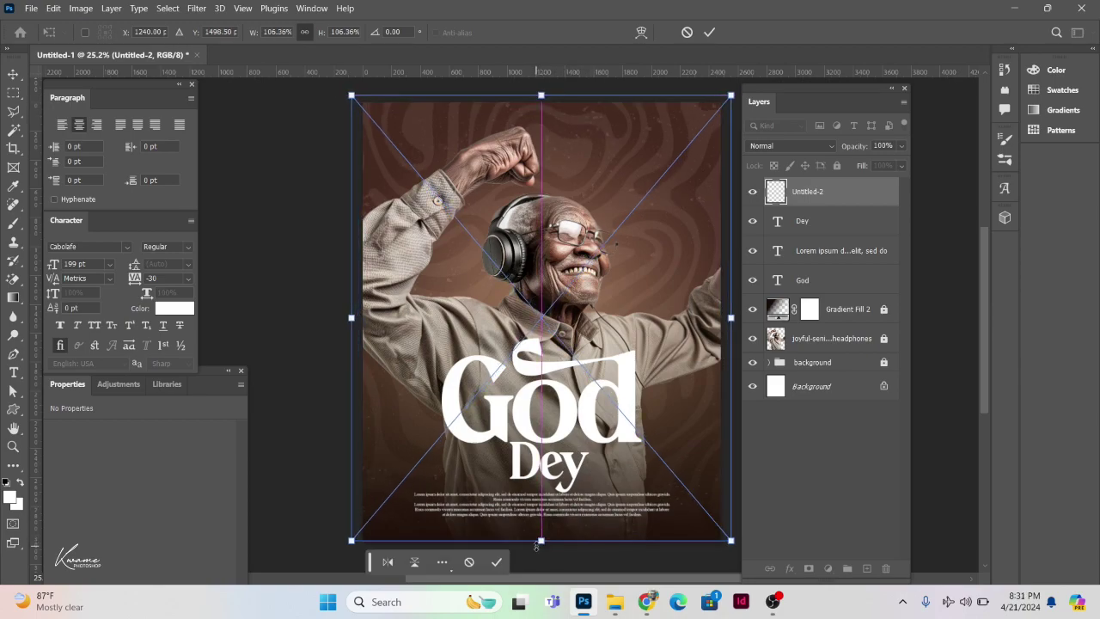
pyautogui.press('Return')
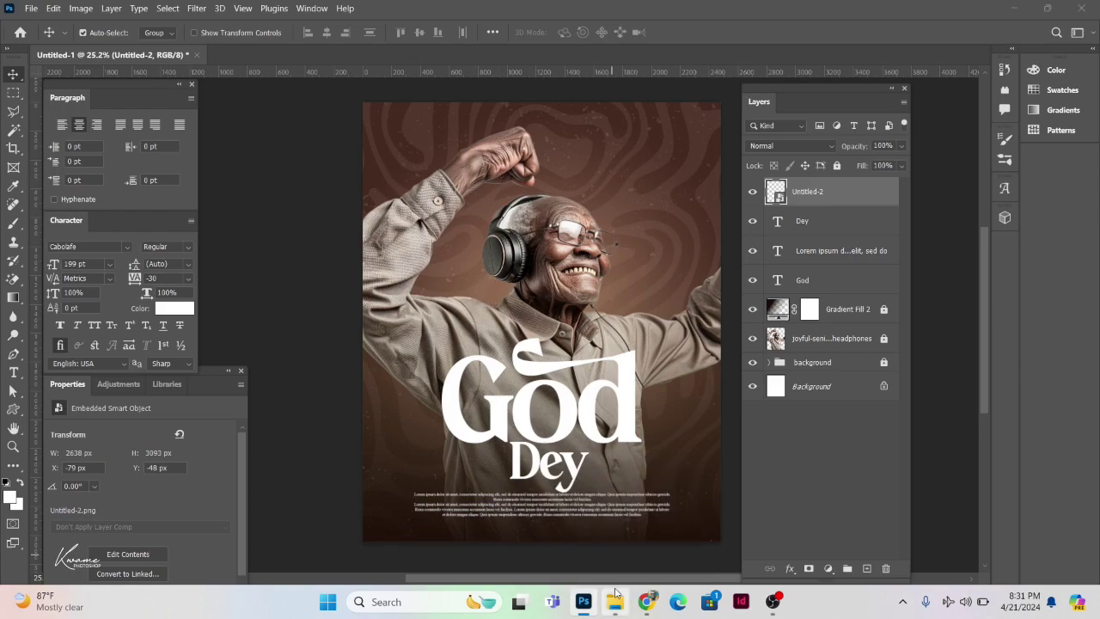
# Step: Place Texture.png from the Textuers folder into the poster above the Untitled-2 layer
pyautogui.click(574, 528)
pyautogui.click(69, 12)
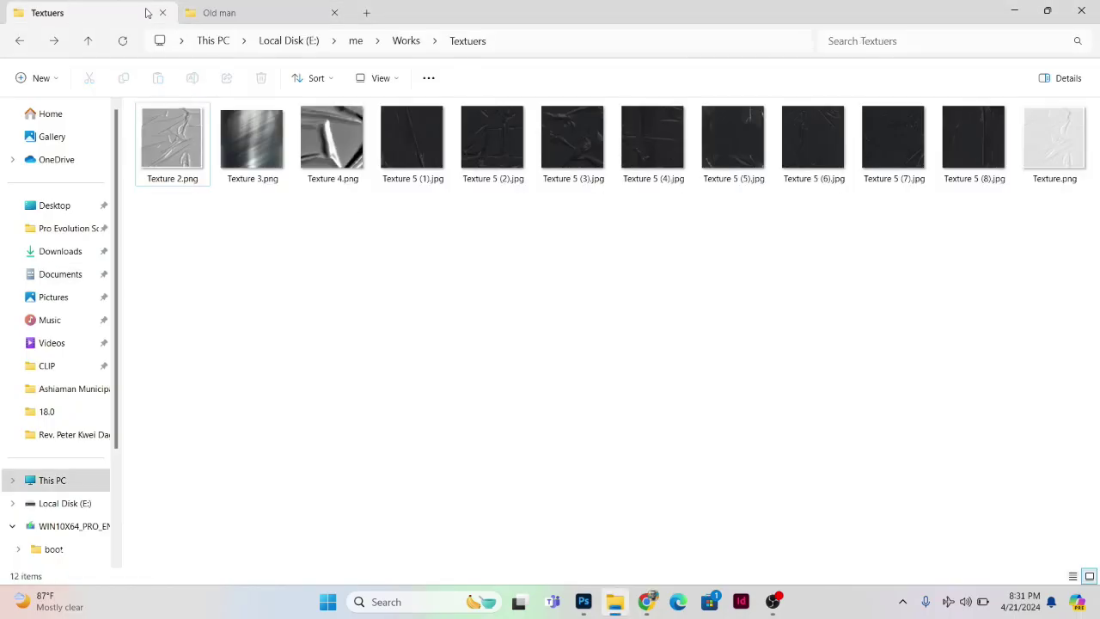
pyautogui.moveTo(1022, 136); pyautogui.dragTo(507, 340)
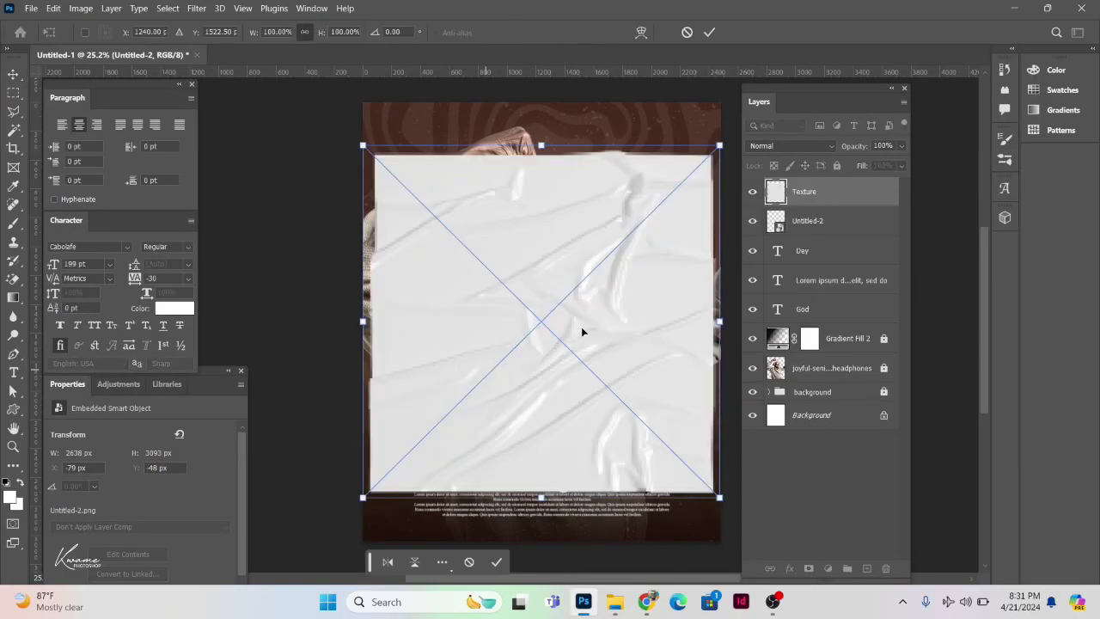
# Step: Enlarge the placed texture to about 148%, position it to cover the whole poster, and apply the transform
pyautogui.moveTo(540, 144); pyautogui.dragTo(540, 95)
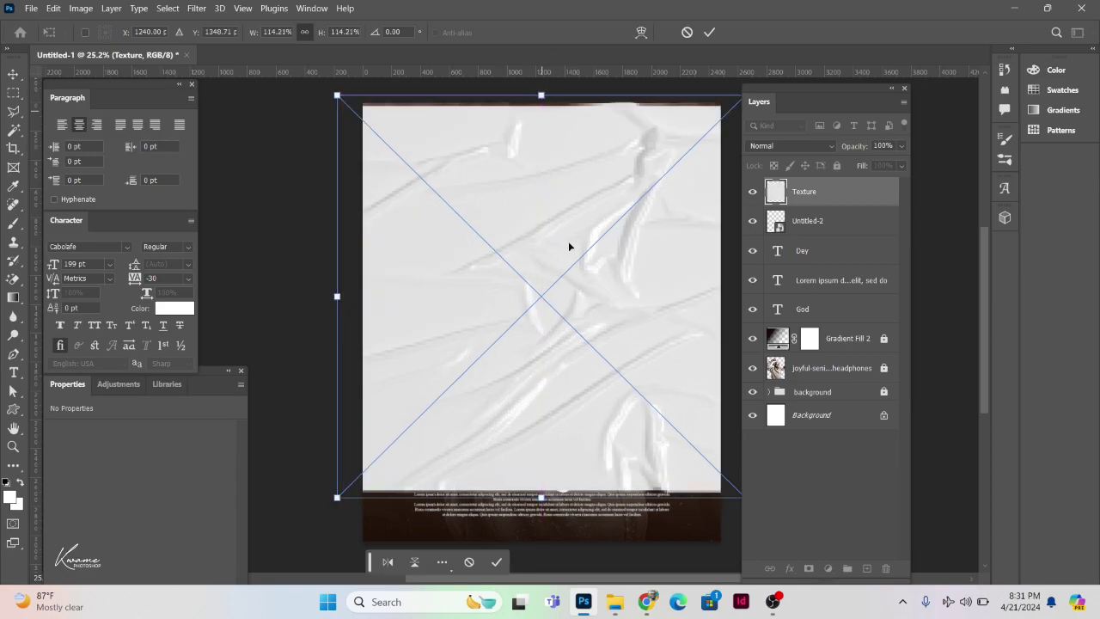
pyautogui.moveTo(540, 498); pyautogui.dragTo(541, 577)
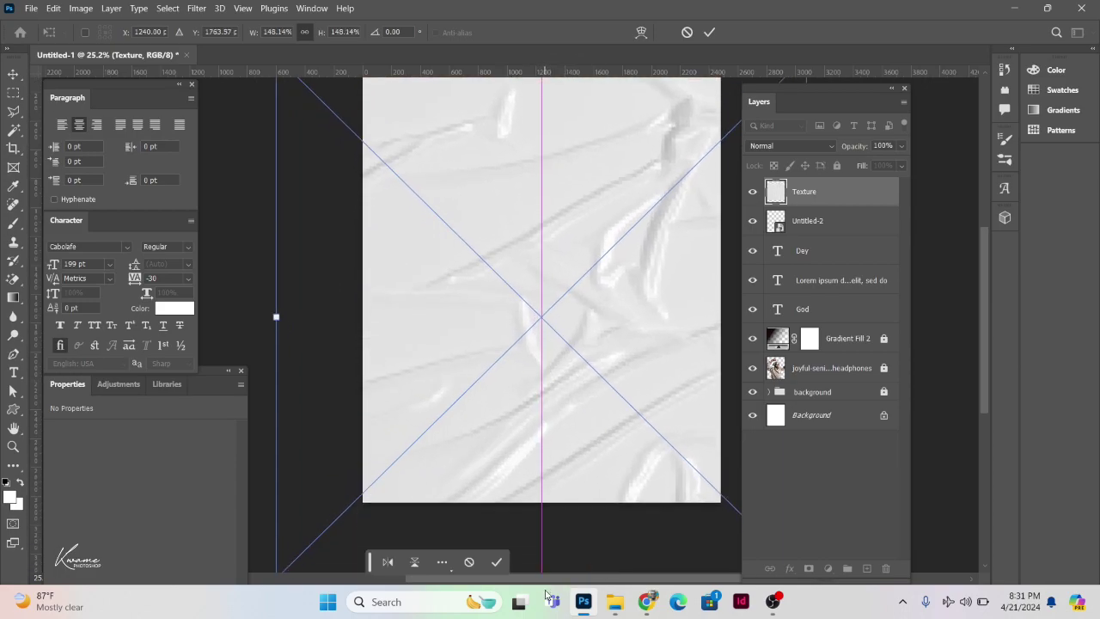
pyautogui.moveTo(540, 373); pyautogui.dragTo(532, 329)
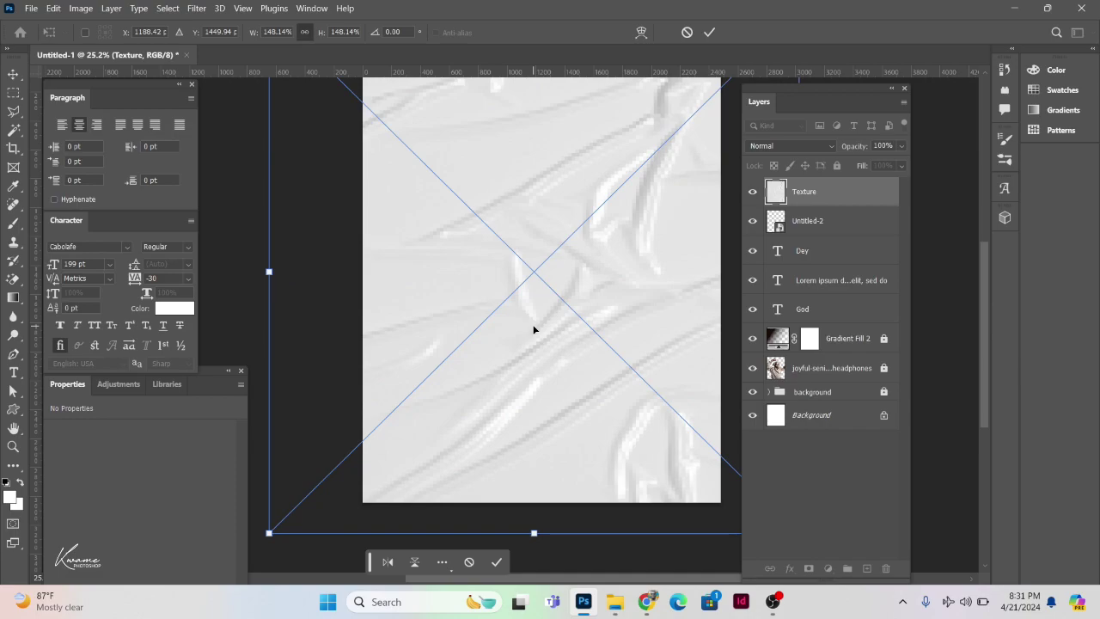
pyautogui.hotkey('ctrl', '0')
pyautogui.press('Return')
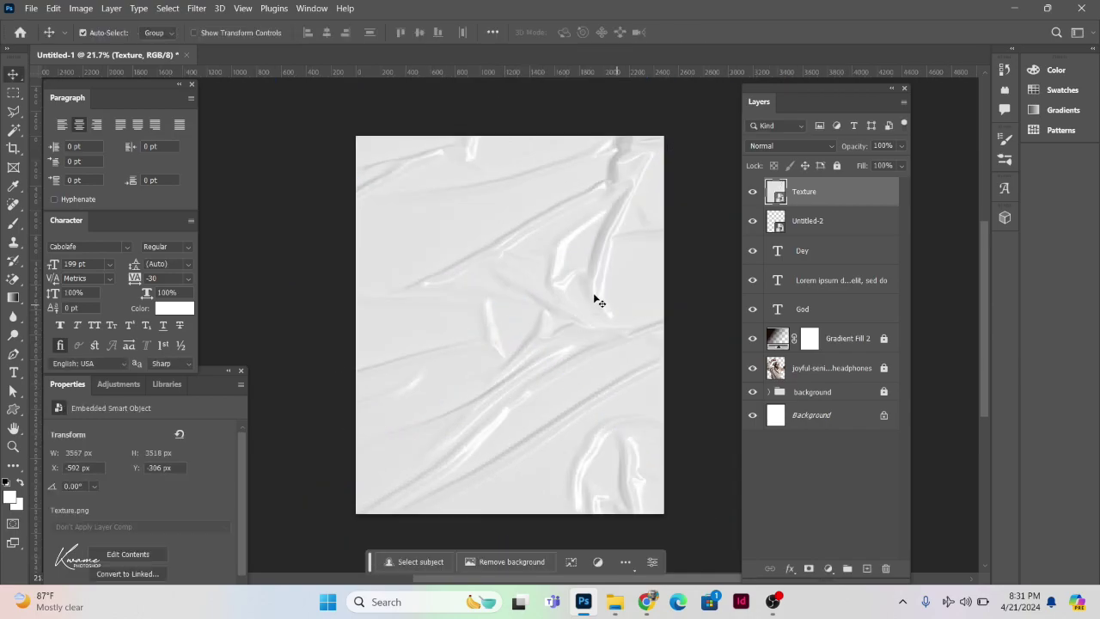
# Step: Set the Texture layer's blend mode to Multiply and its opacity to 44%
pyautogui.click(789, 145)
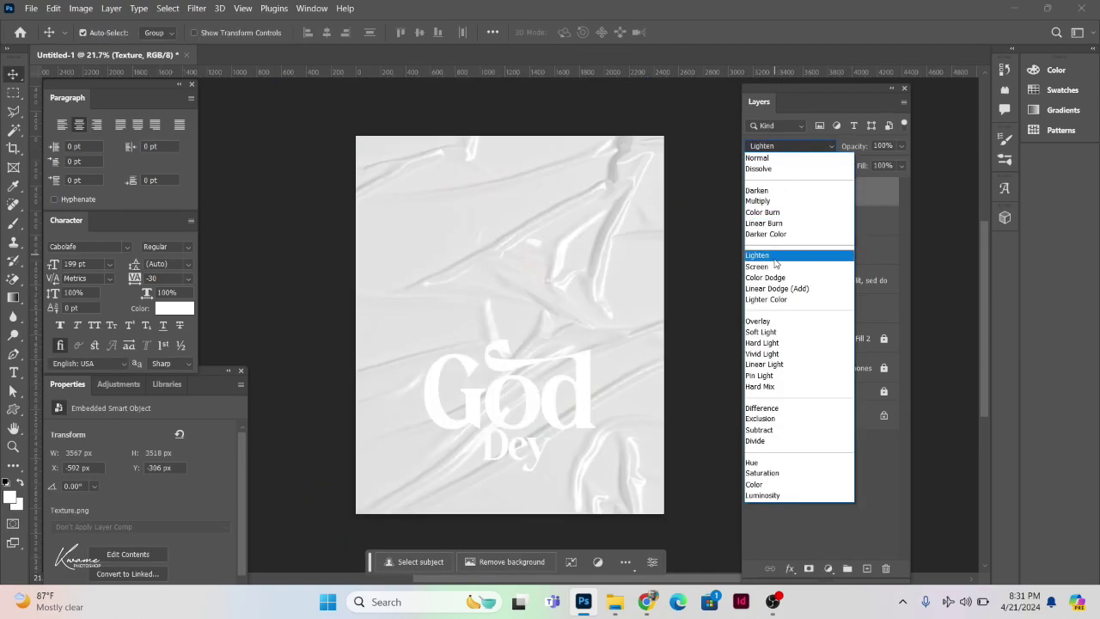
pyautogui.click(752, 202)
pyautogui.moveTo(858, 149); pyautogui.dragTo(820, 166)
# Step: Try Luminosity blending on the Texture layer and return it to Multiply
pyautogui.click(829, 146)
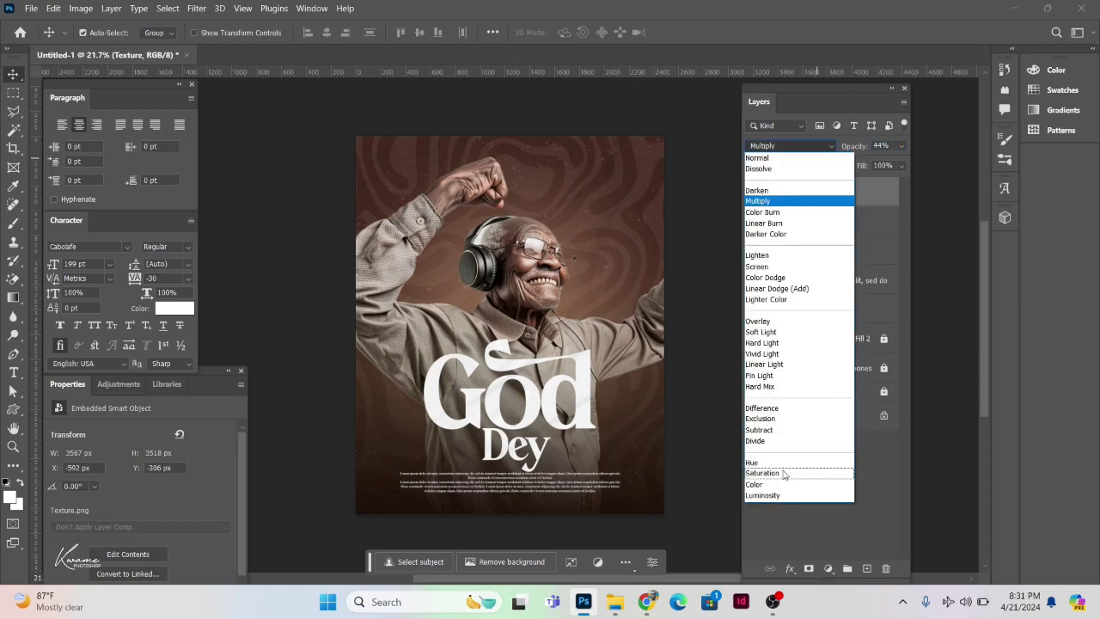
pyautogui.click(769, 495)
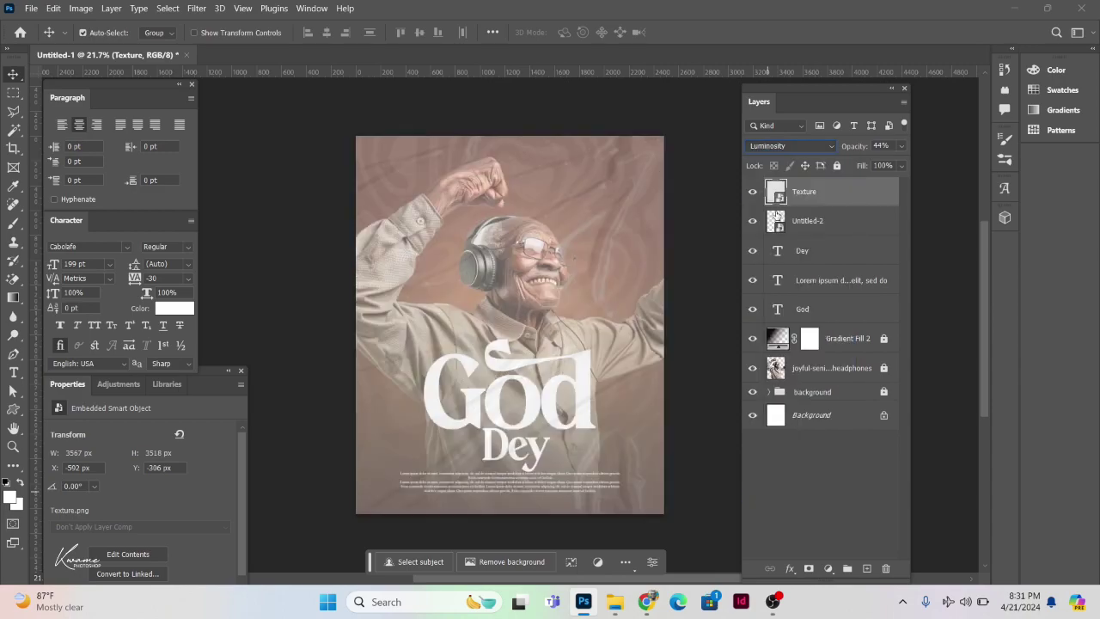
pyautogui.click(786, 150)
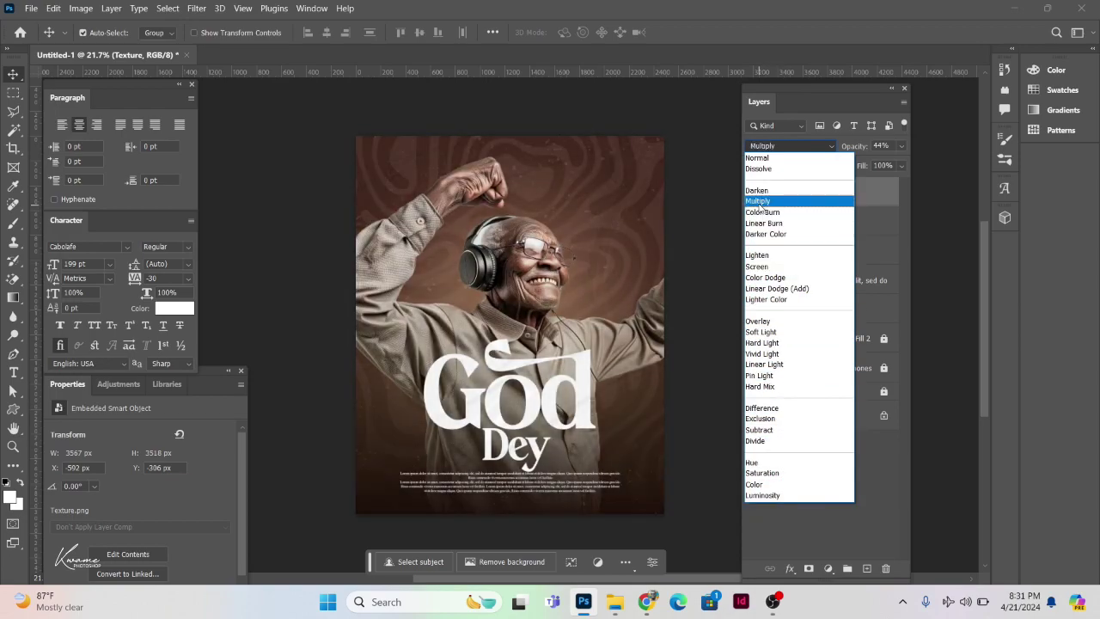
pyautogui.click(757, 201)
pyautogui.click(696, 281)
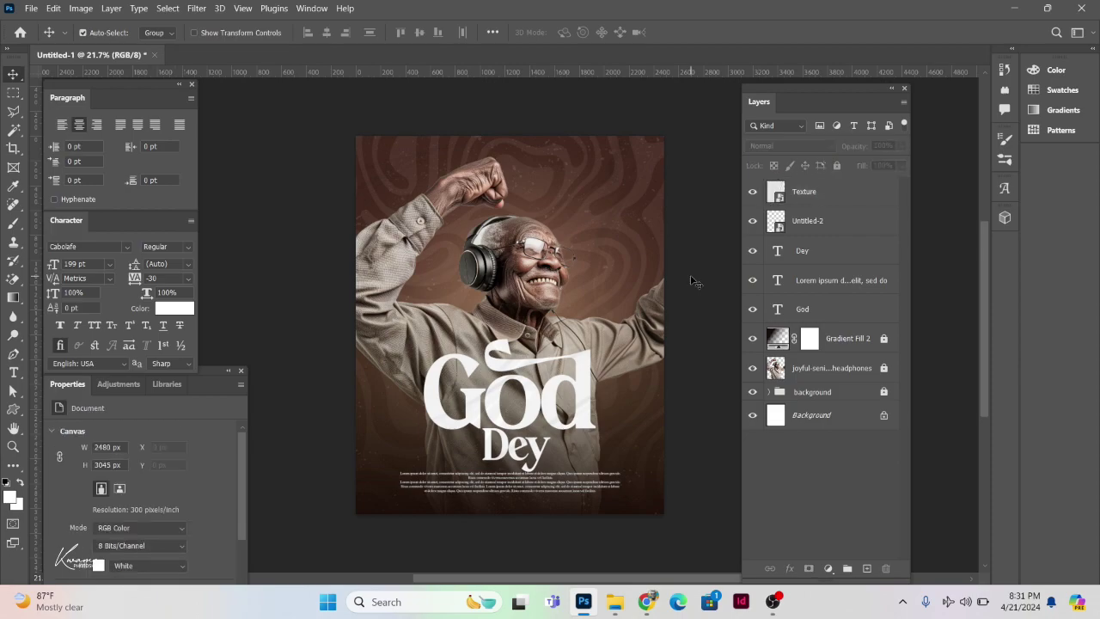
# Step: Hide the Texture layer and remove the line break that splits the small placeholder paragraph
pyautogui.scroll(3, 501, 484)
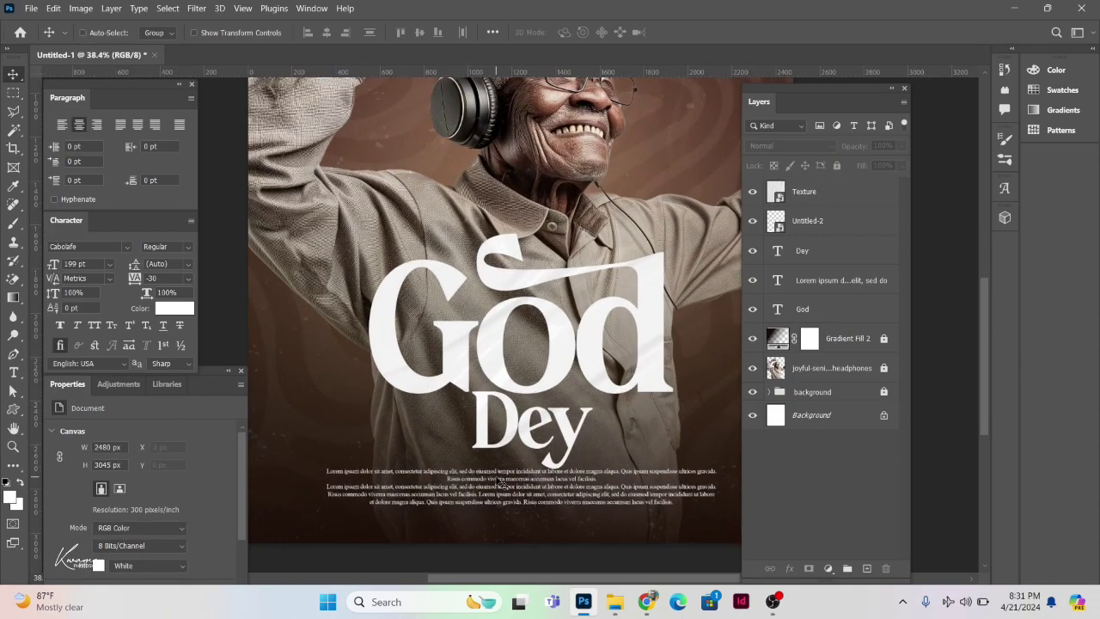
pyautogui.scroll(-1, 501, 484)
pyautogui.click(516, 484)
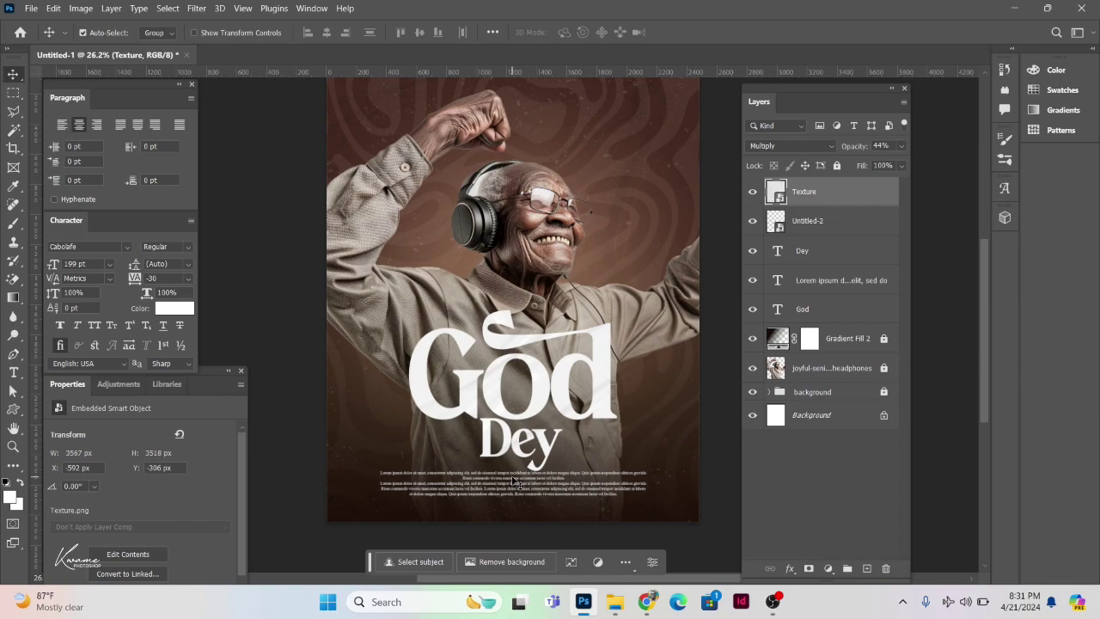
pyautogui.click(754, 190)
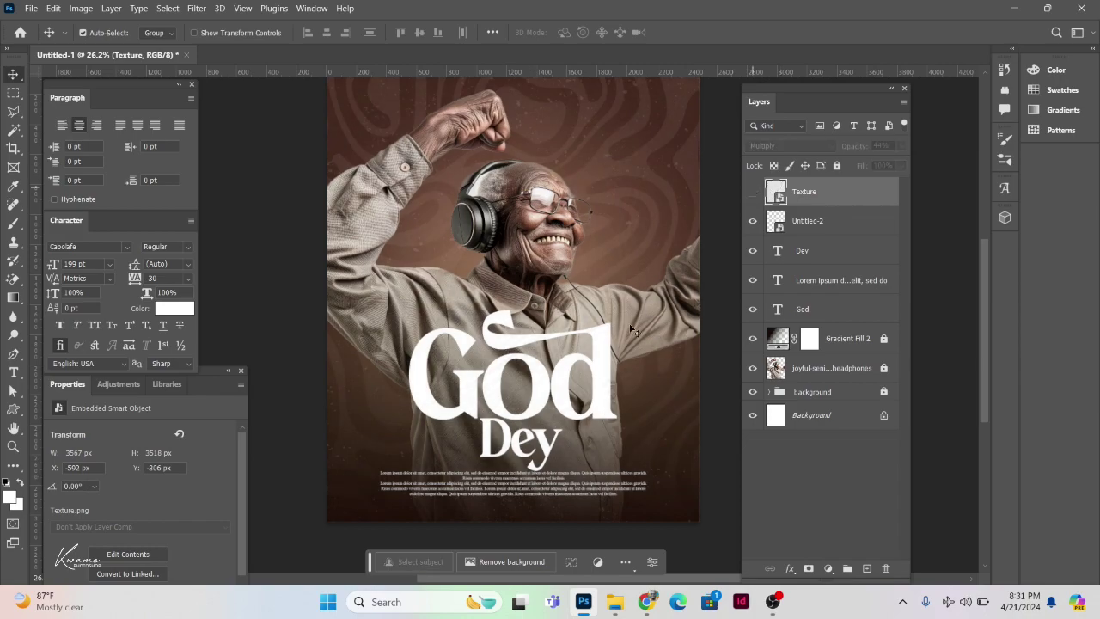
pyautogui.click(519, 485)
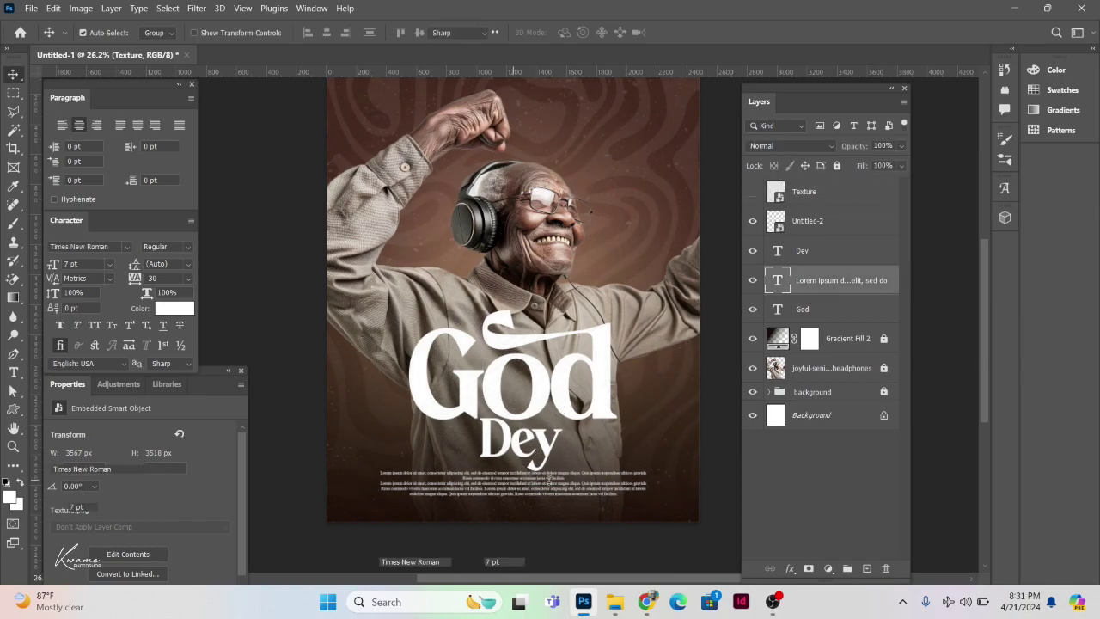
pyautogui.doubleClick(519, 484)
pyautogui.click(567, 477)
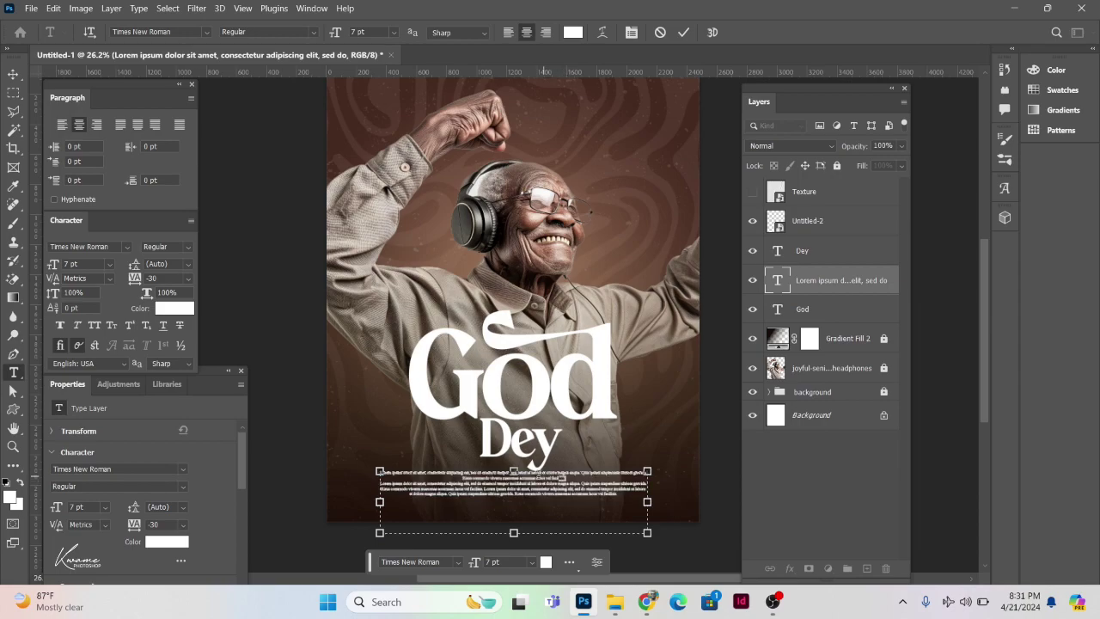
pyautogui.press('Delete')
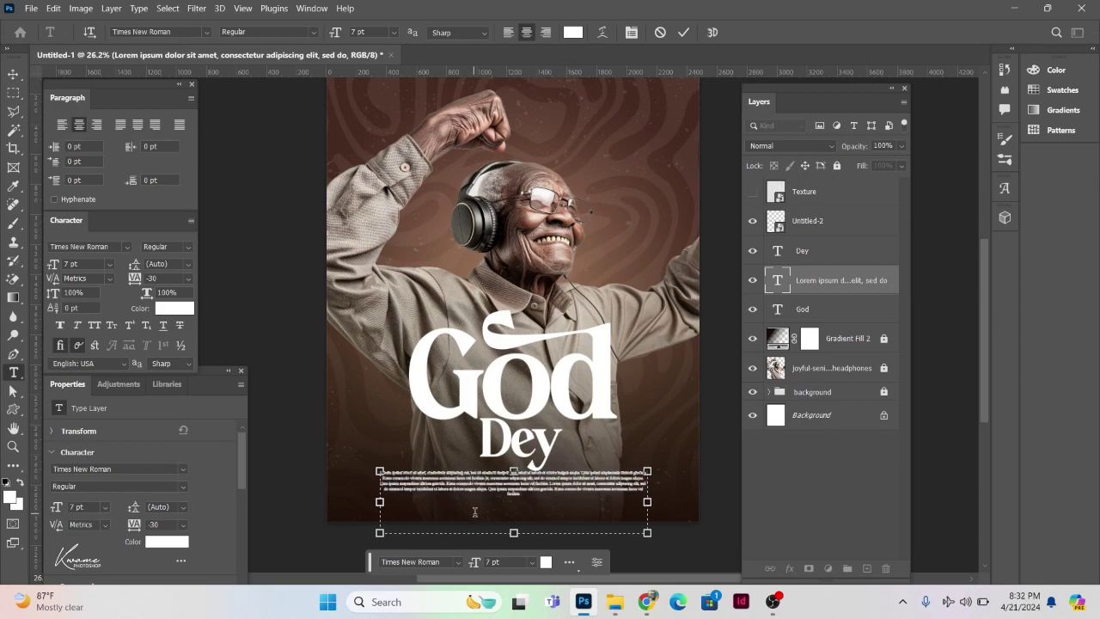
# Step: Lower the upper edge of the paragraph's text box slightly for more space beneath "Dey", and show the Texture layer again
pyautogui.moveTo(514, 471); pyautogui.dragTo(514, 479)
pyautogui.click(13, 75)
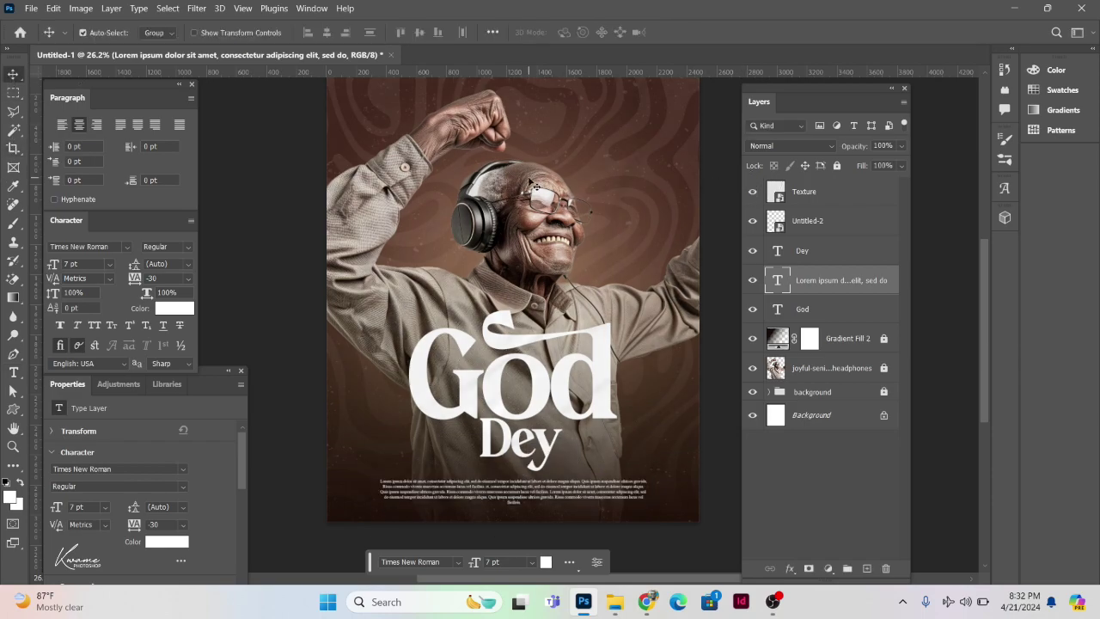
pyautogui.hotkey('shift', 'Down')
pyautogui.scroll(1, 530, 183)
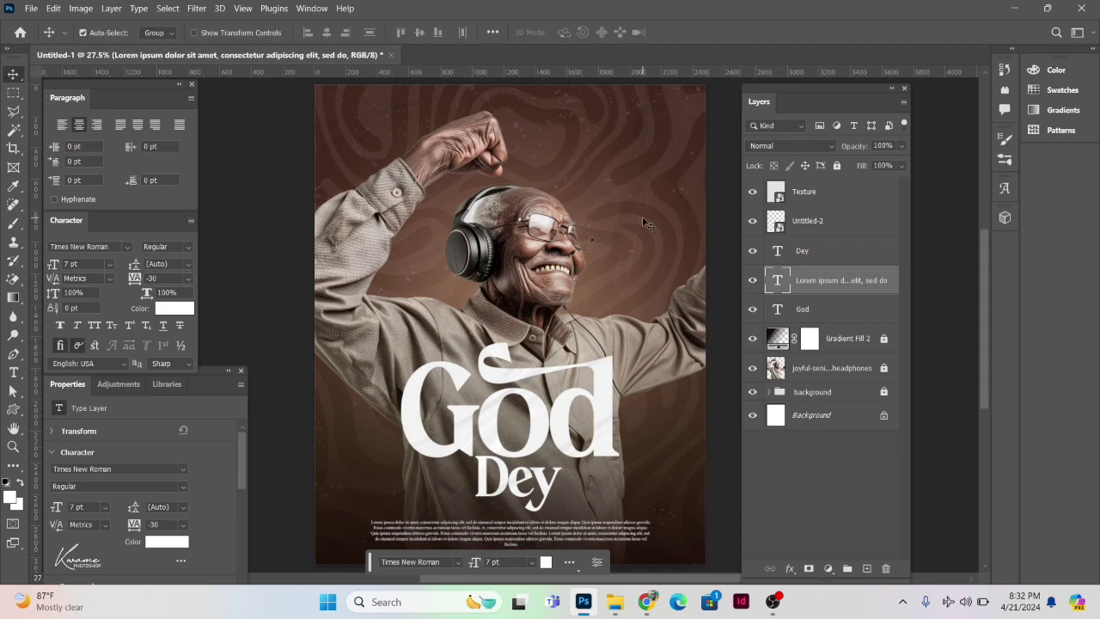
pyautogui.scroll(-6, 642, 216)
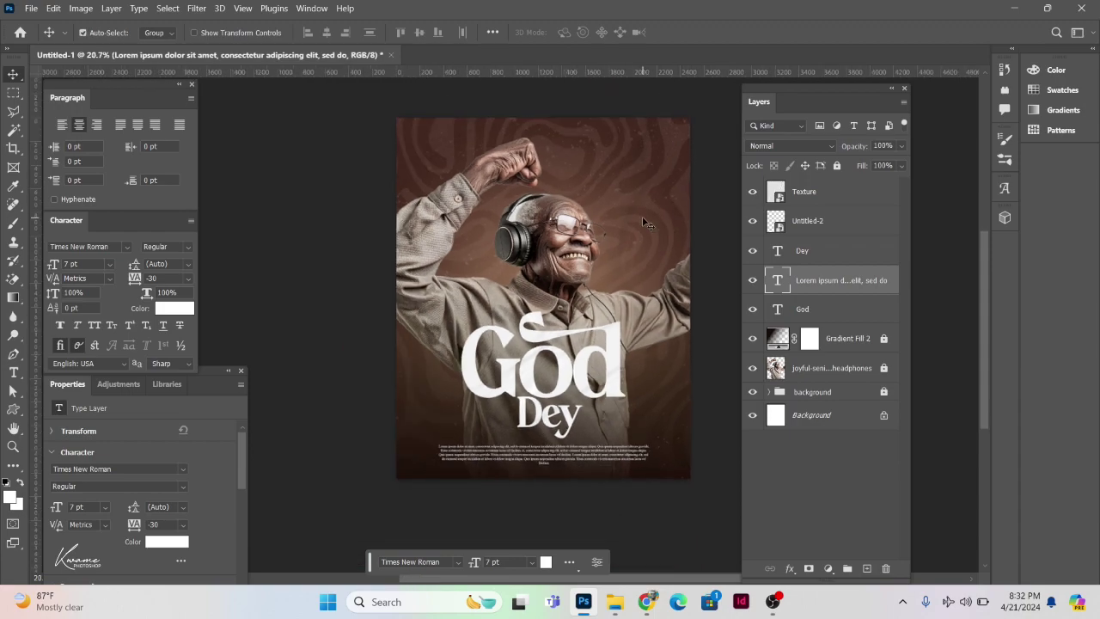
pyautogui.scroll(1, 642, 216)
pyautogui.click(603, 396)
pyautogui.press('4')
pyautogui.press('4')
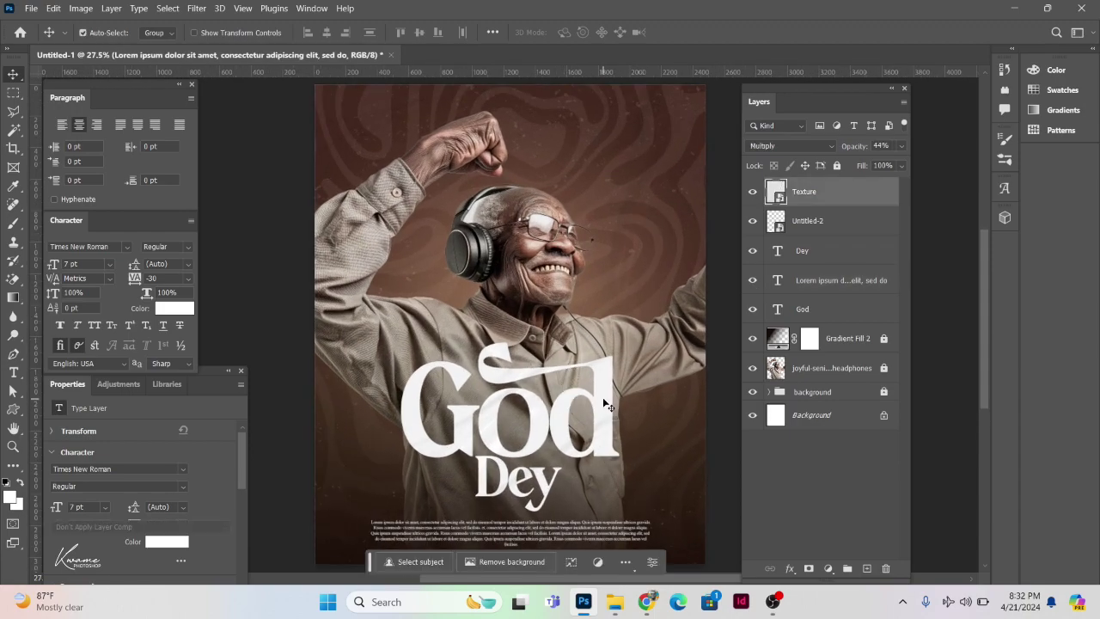
# Step: Group the "Dey" and "God" text layers together
pyautogui.click(835, 252)
pyautogui.keyDown('ctrl'); pyautogui.click(835, 308); pyautogui.keyUp('ctrl')
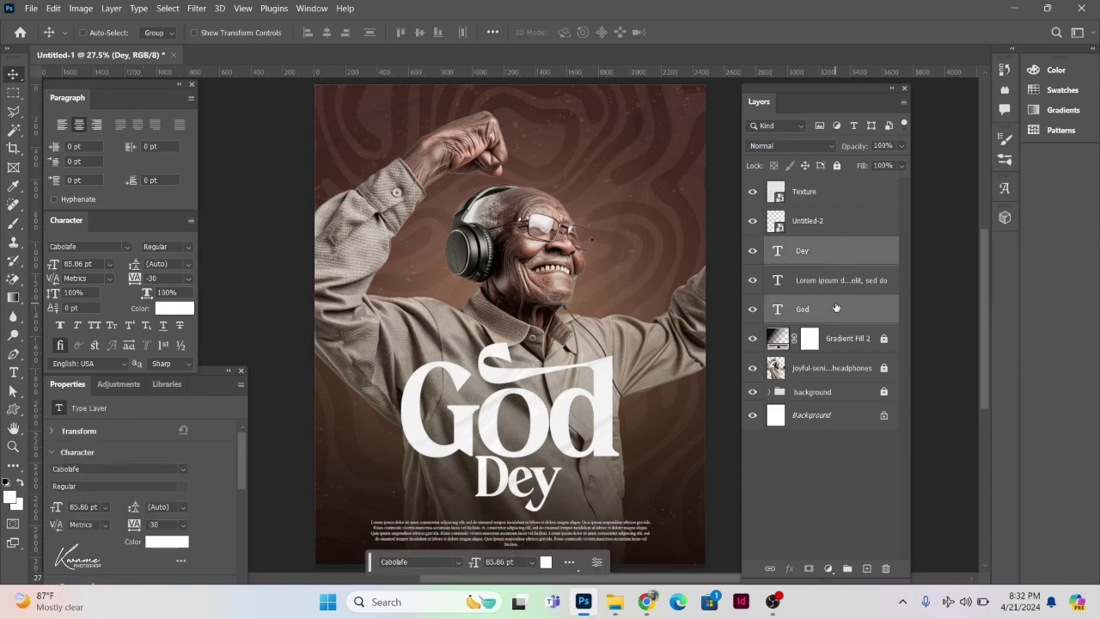
pyautogui.hotkey('ctrl', 'j')
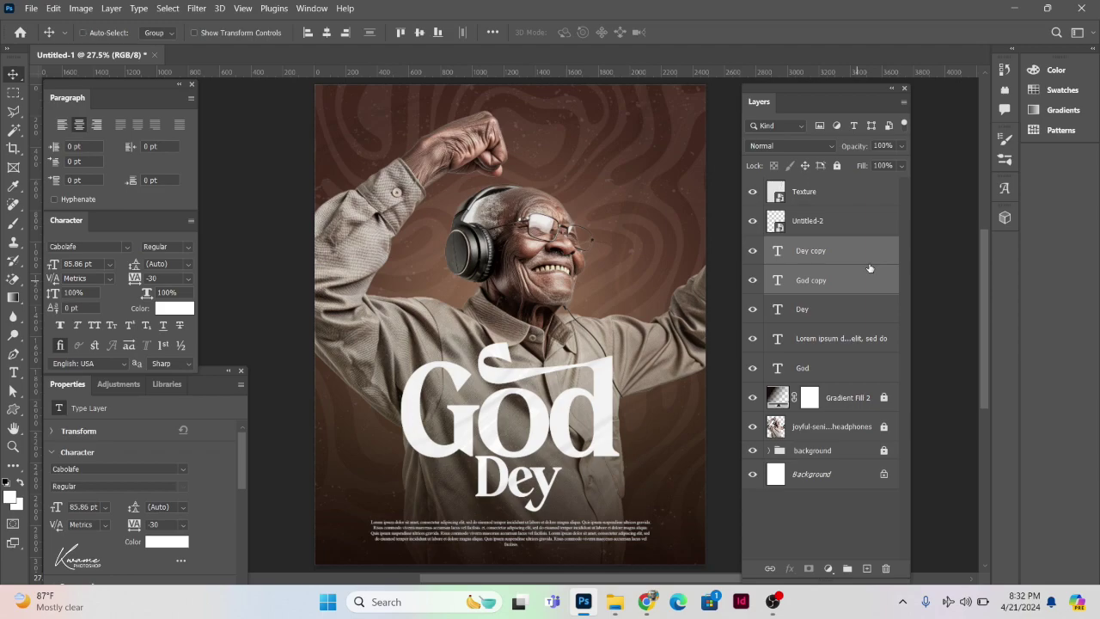
pyautogui.hotkey('ctrl', 'z')
pyautogui.hotkey('ctrl', 'g')
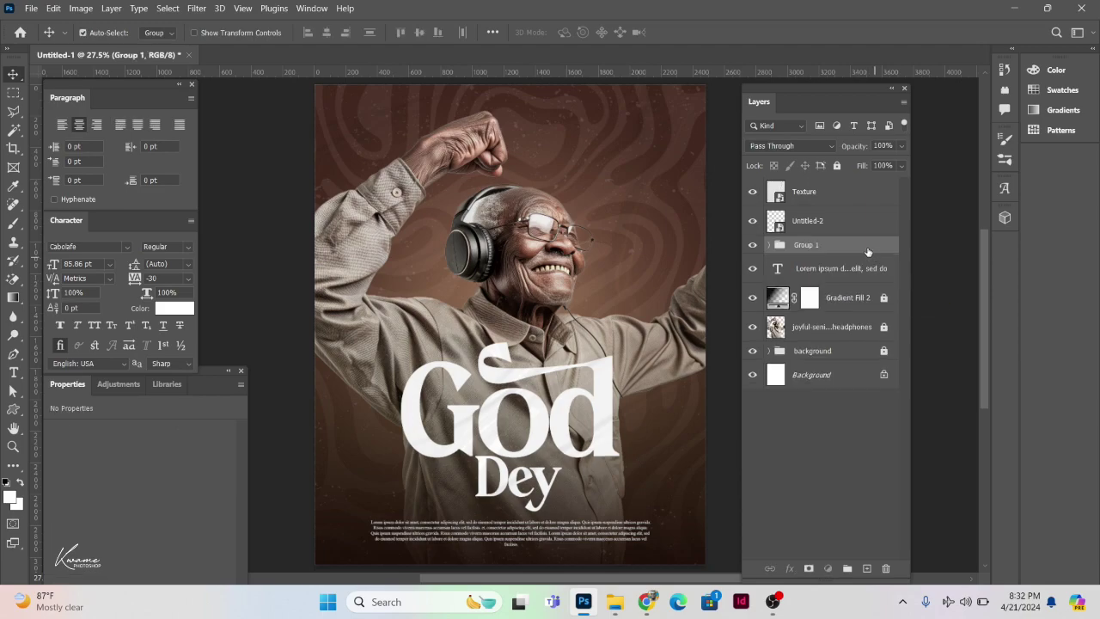
# Step: Add a Drop Shadow to the lettering group, colored with a dark brown sampled from the poster beside the "God" text
pyautogui.doubleClick(866, 248)
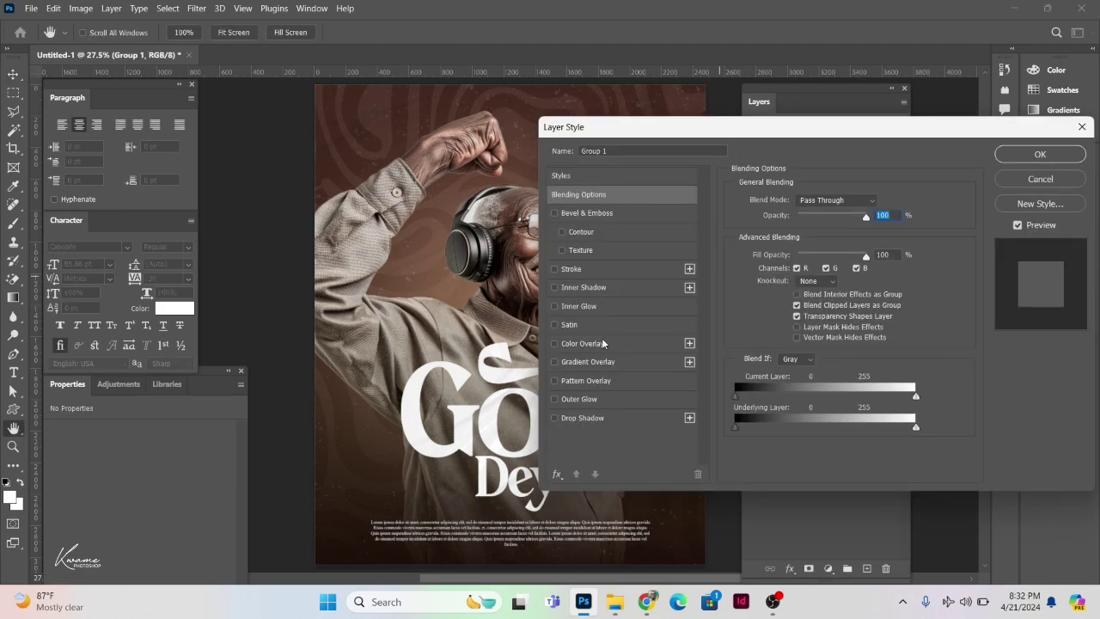
pyautogui.click(583, 418)
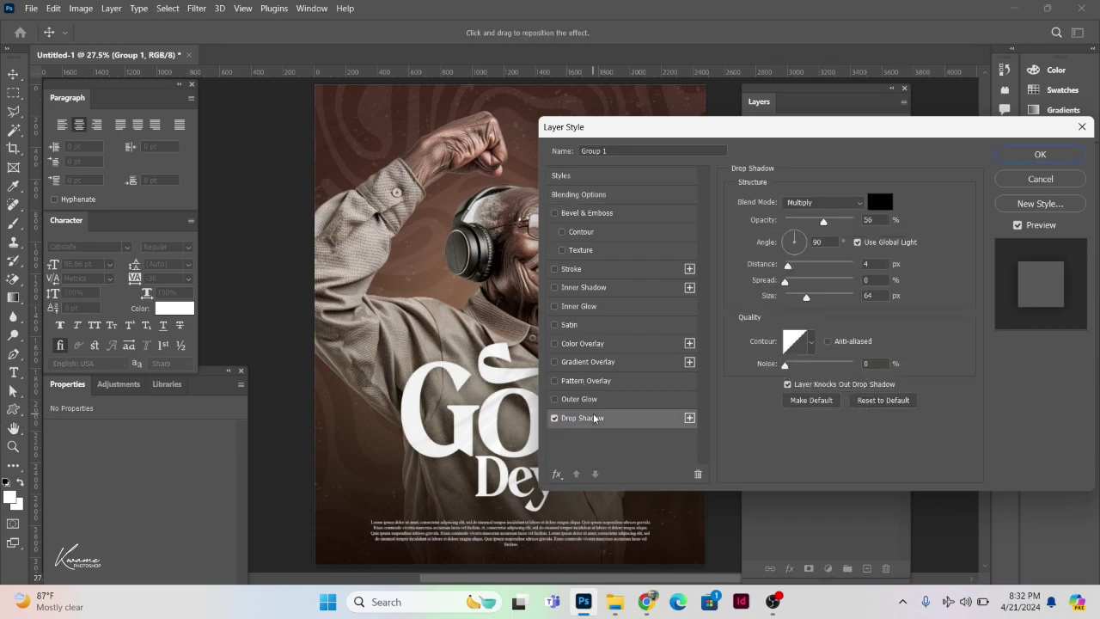
pyautogui.moveTo(680, 134); pyautogui.dragTo(705, 76)
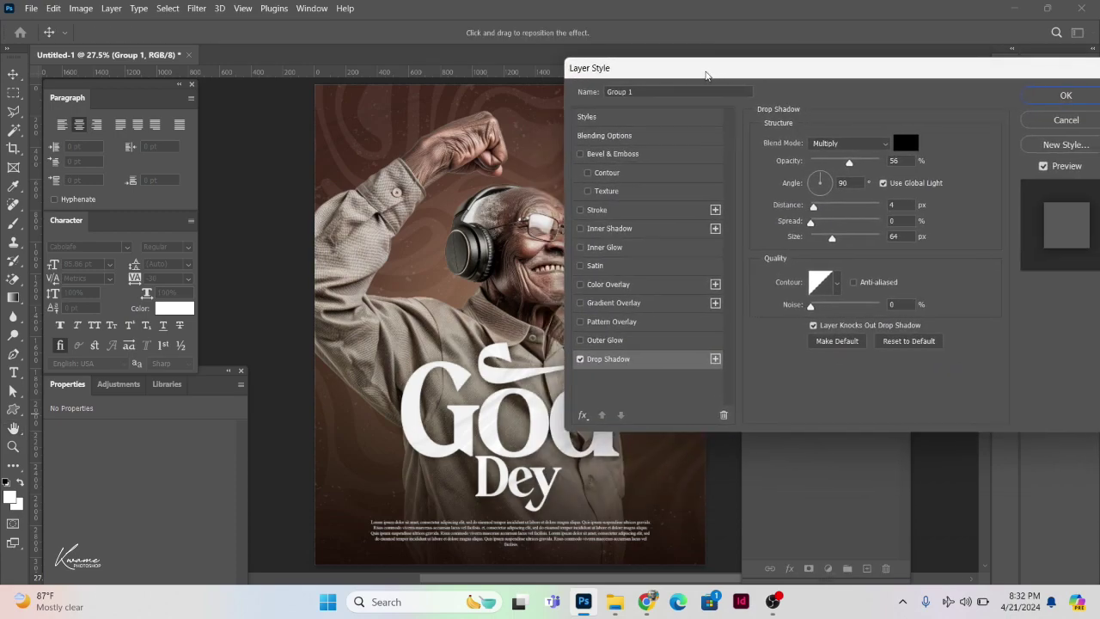
pyautogui.click(908, 142)
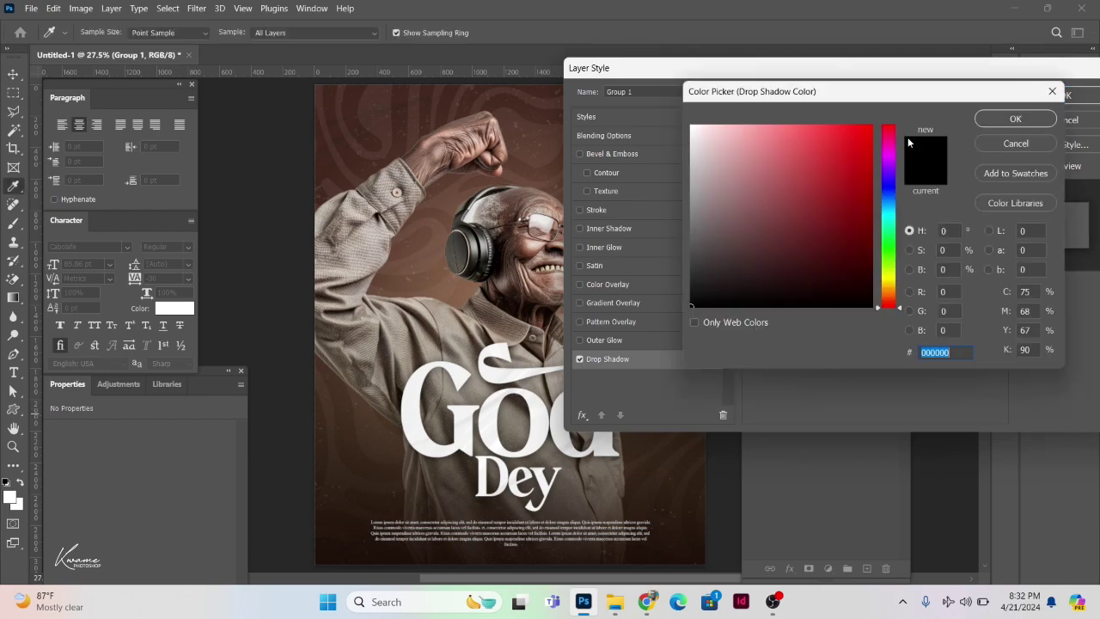
pyautogui.click(393, 464)
pyautogui.press('Return')
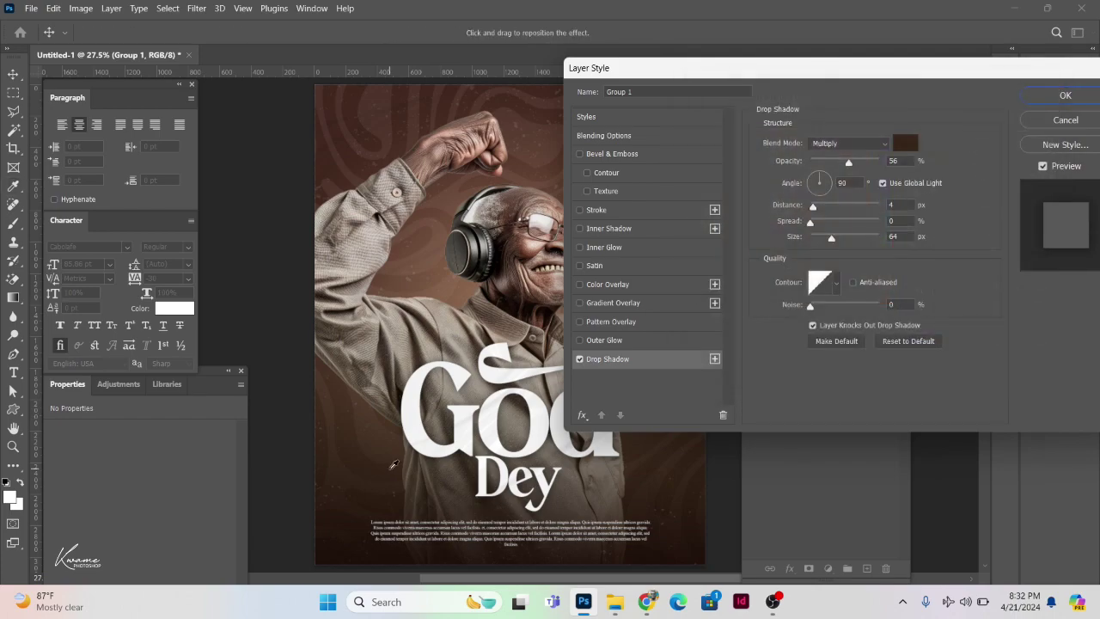
pyautogui.press('Return')
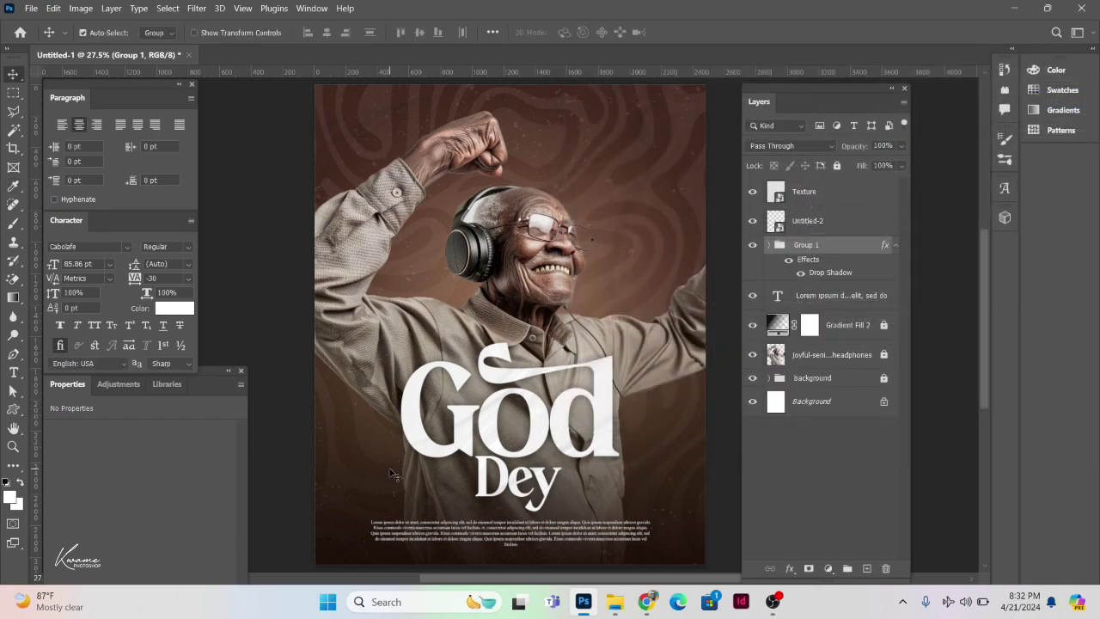
pyautogui.press('ctrl')
pyautogui.hotkey('ctrl', '-')
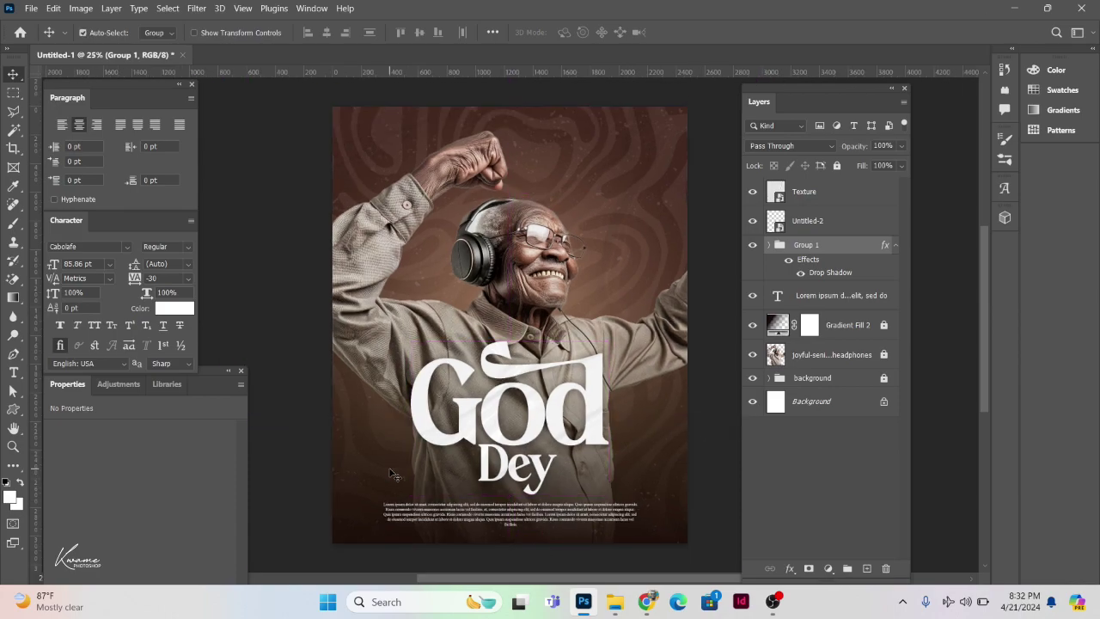